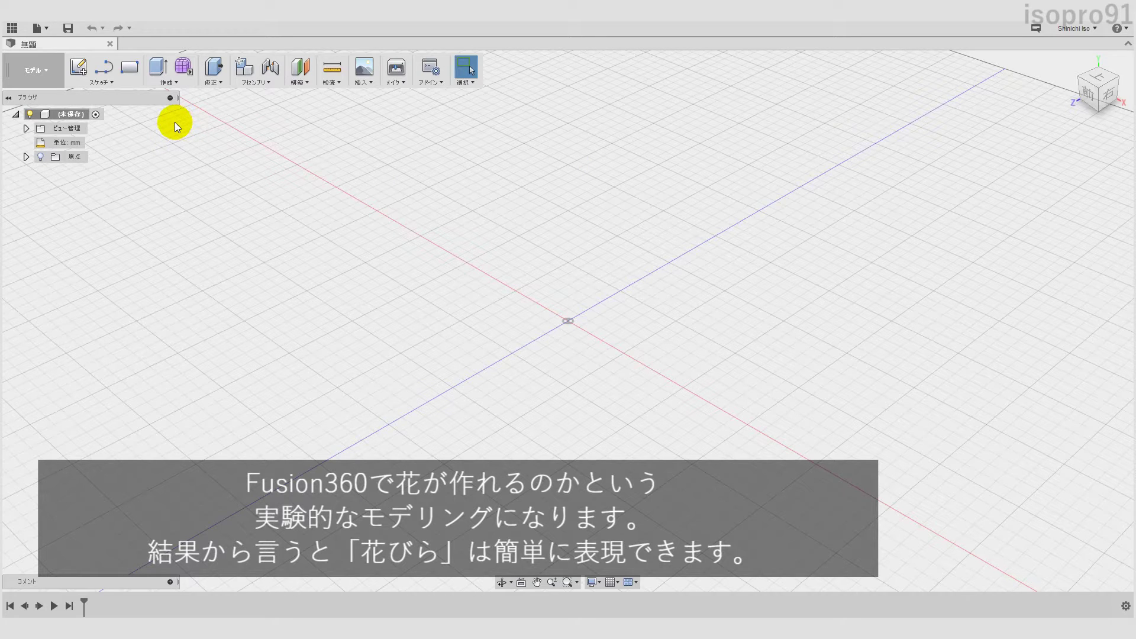
Step: Start a new sketch on the horizontal ground plane and pan the view over the origin
click(78, 67)
click(569, 353)
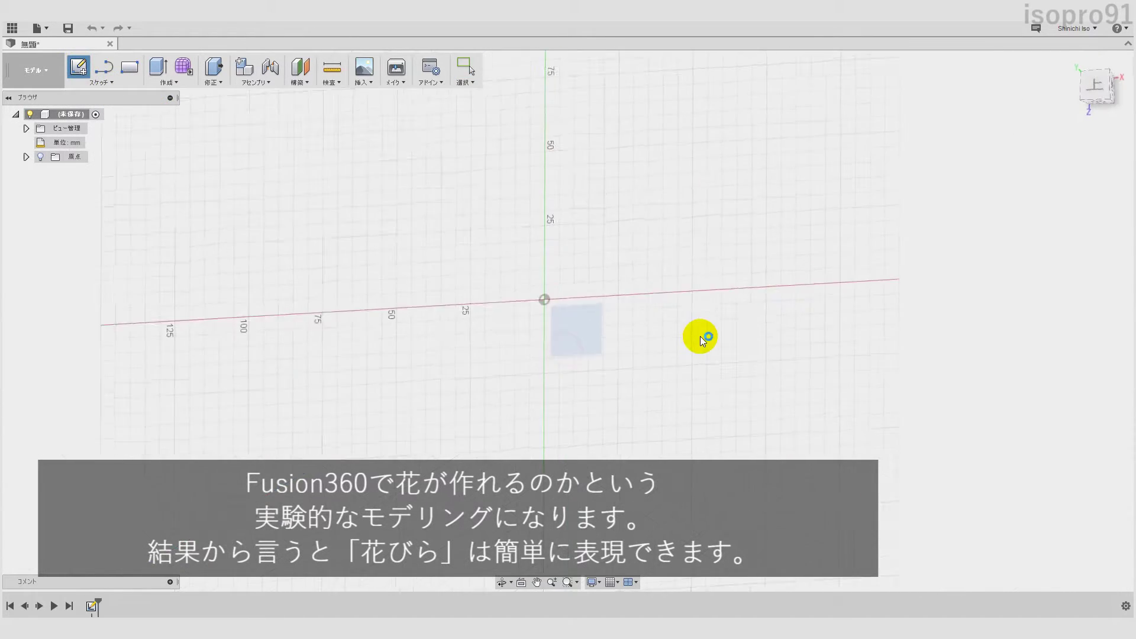
middle_drag(616, 228, 604, 292)
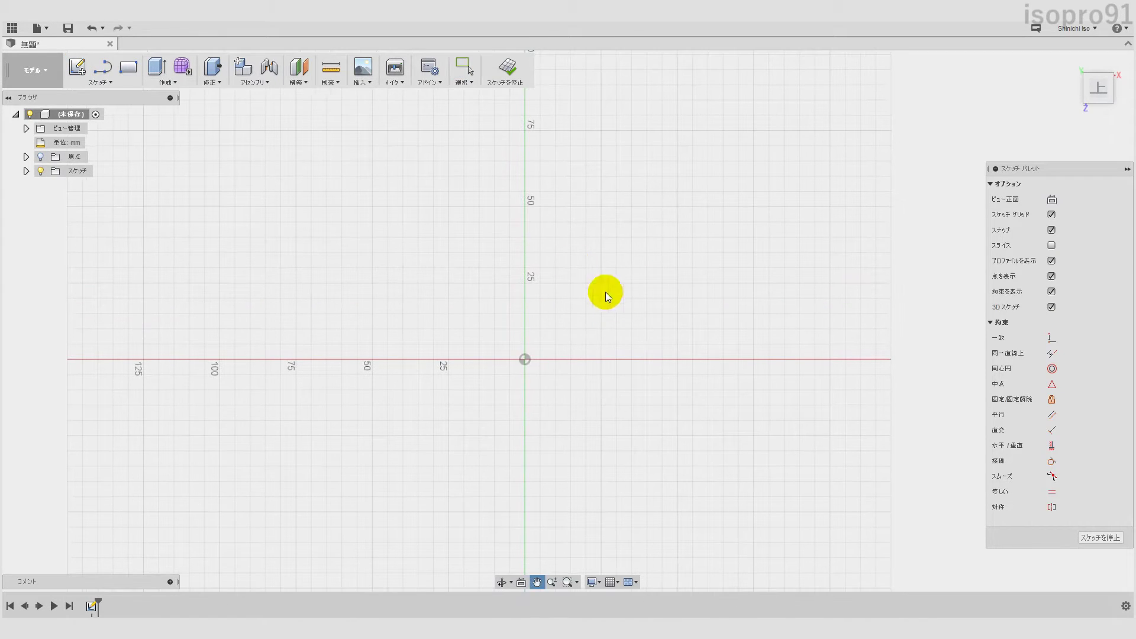
Step: Draw a 30 mm vertical line straight up from the origin
click(102, 74)
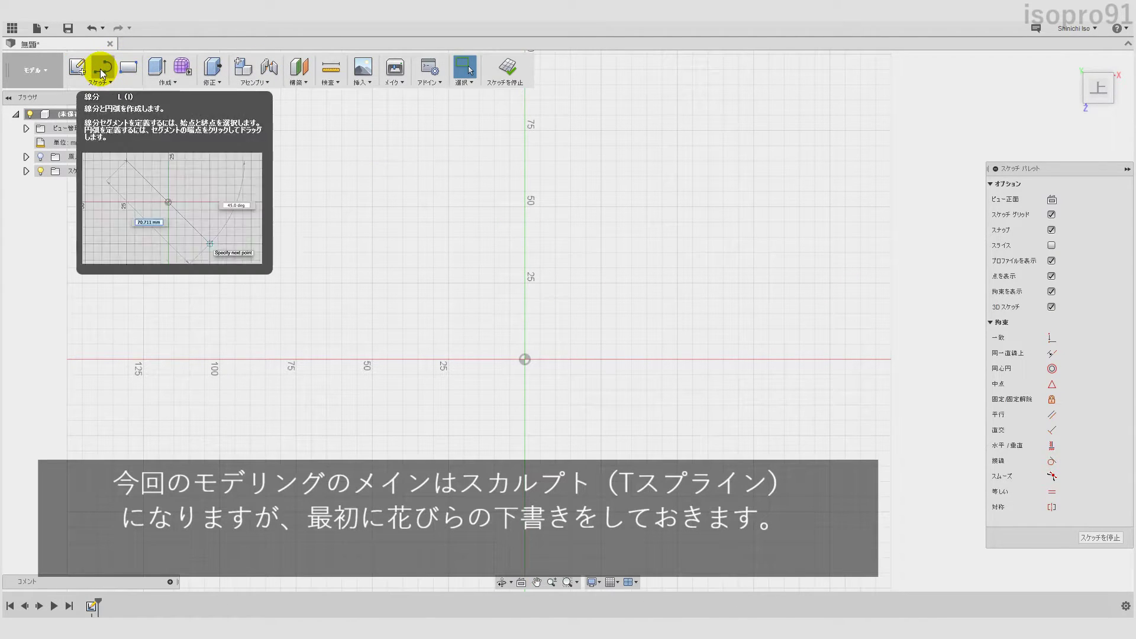
click(524, 360)
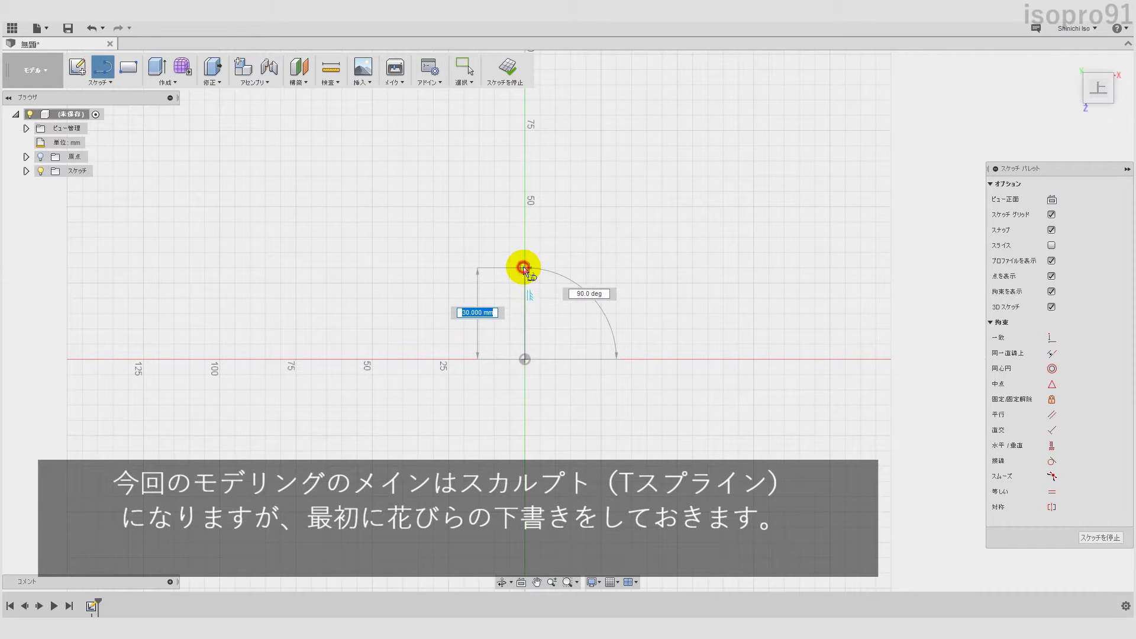
click(525, 268)
key(Escape)
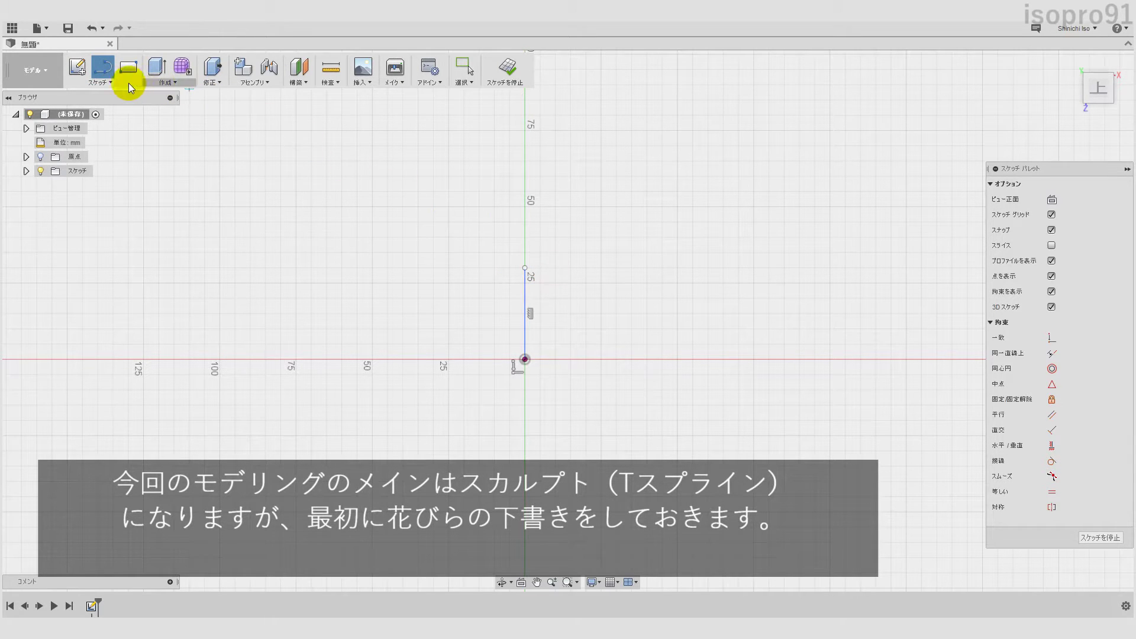
Step: Draw a fit-point spline from the line's top, curving out and back to the origin
click(116, 83)
click(134, 203)
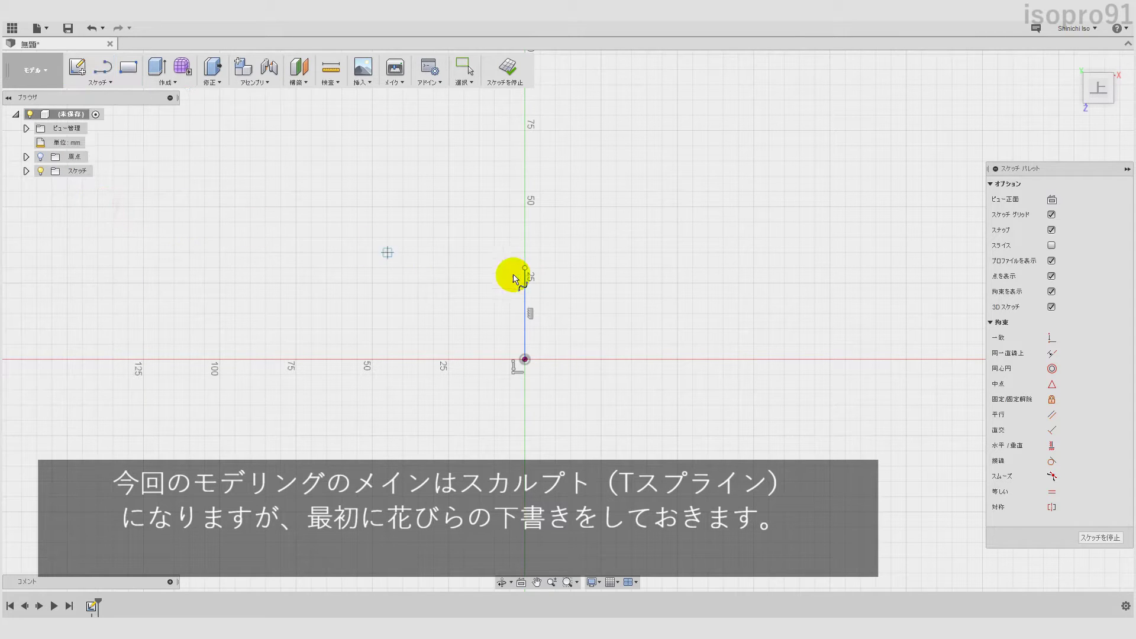
click(525, 269)
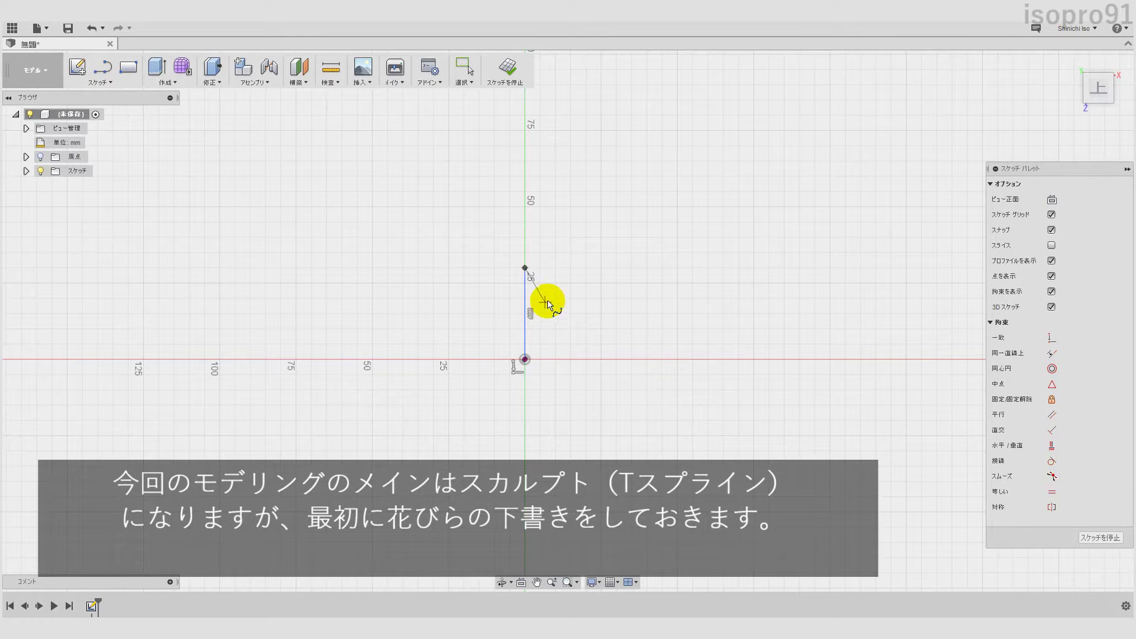
click(541, 299)
click(573, 334)
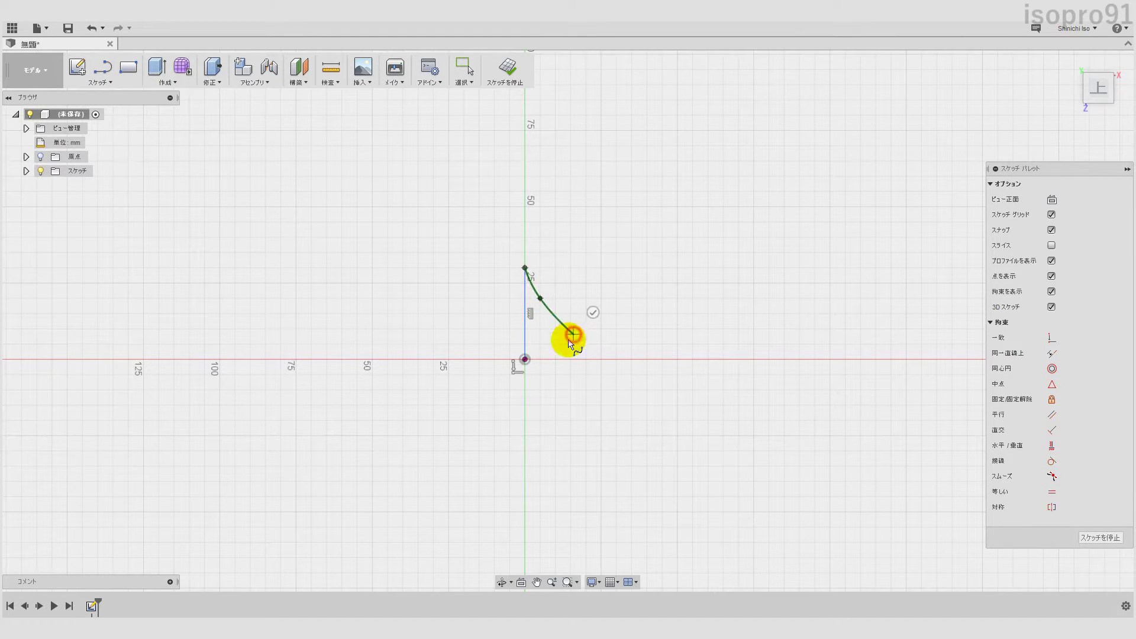
click(525, 359)
key(Return)
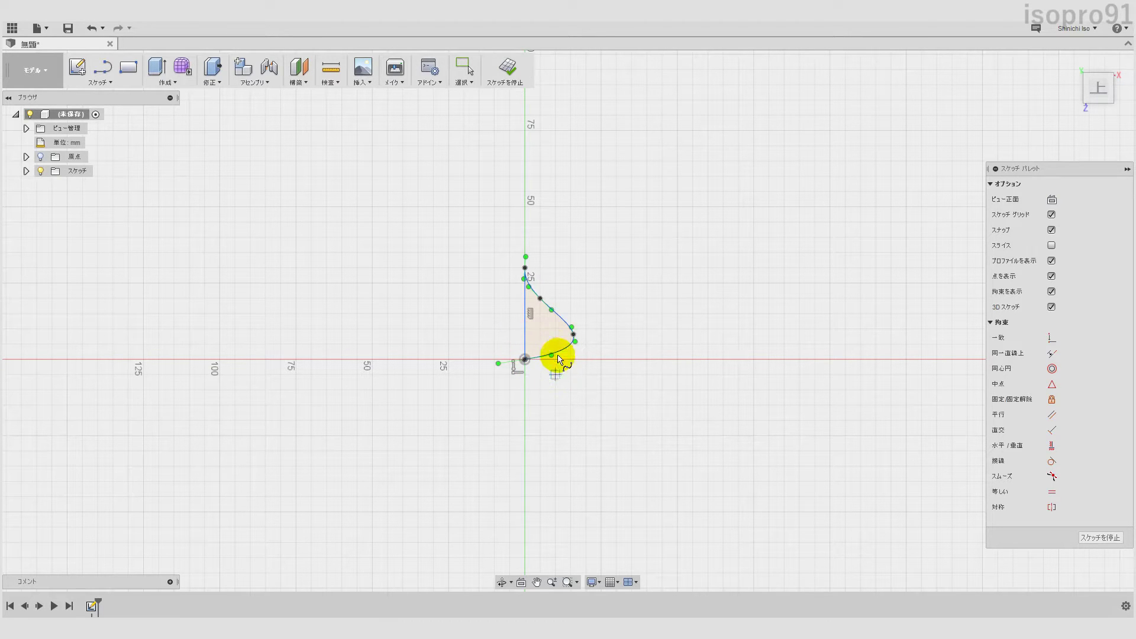
key(Escape)
Step: Make the spline leave the origin horizontally and drag its fit points to slim the teardrop
scroll(552, 330, up, 3)
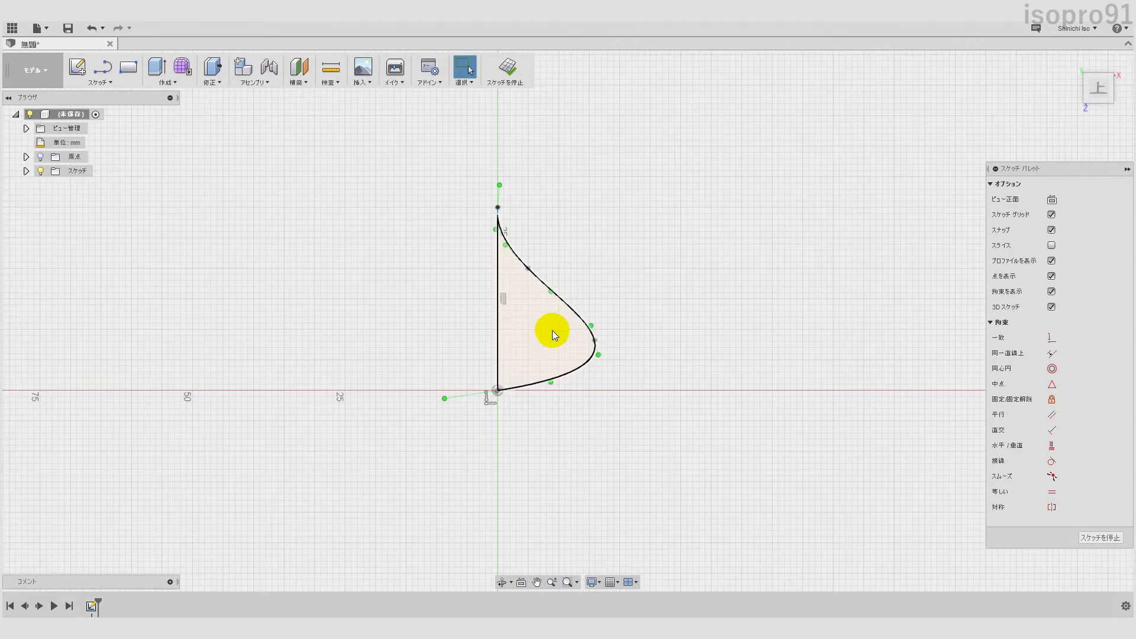
click(551, 384)
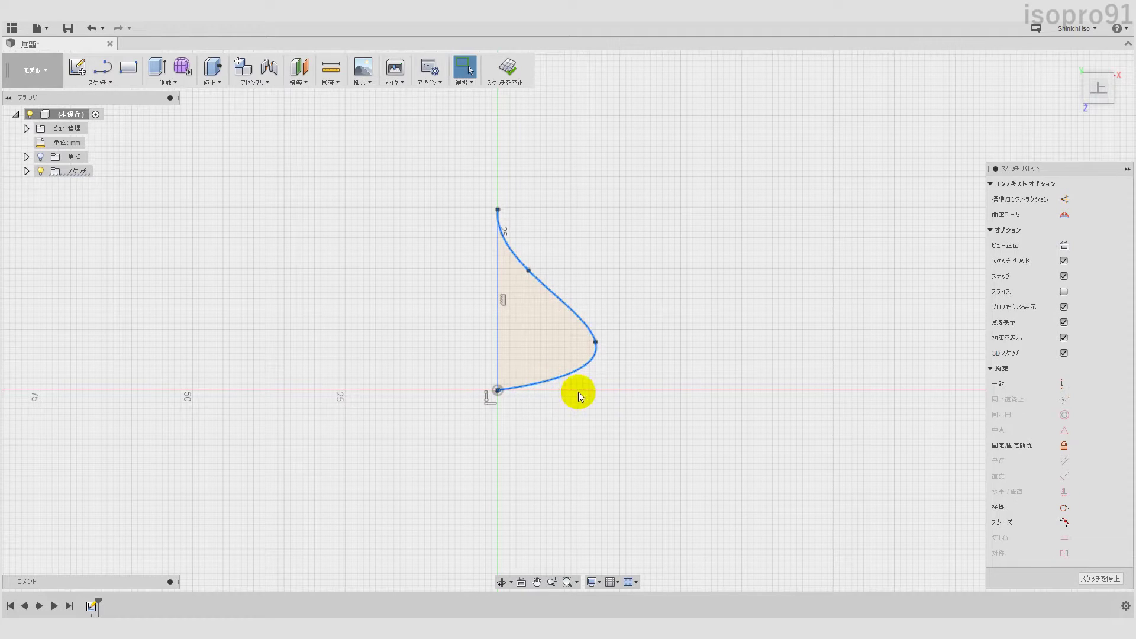
click(661, 391)
click(497, 390)
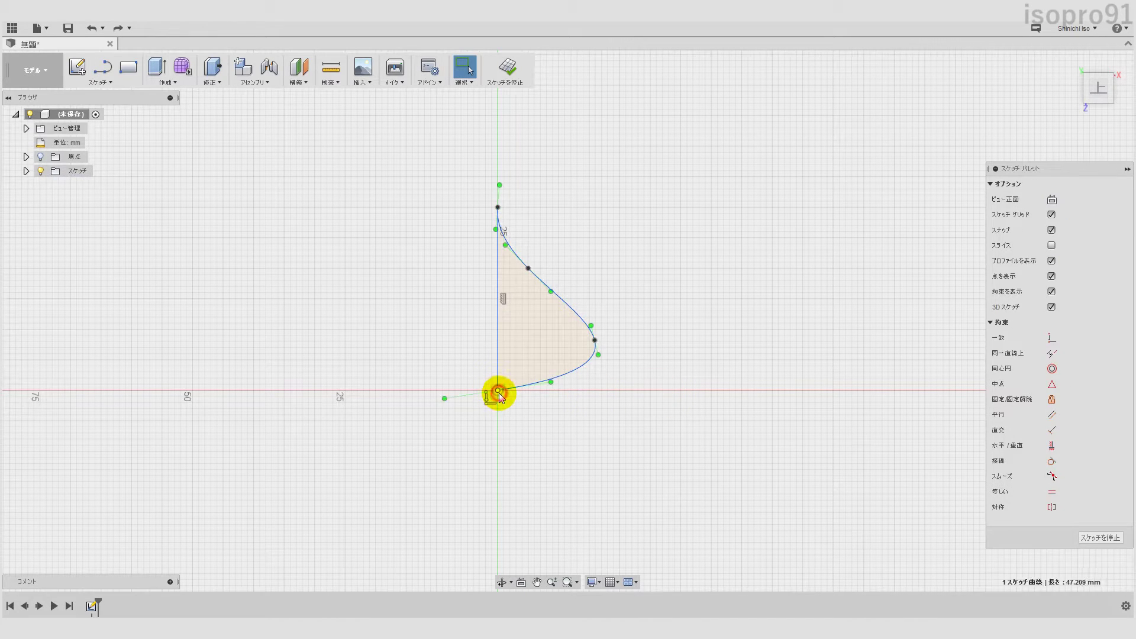
drag(442, 398, 442, 392)
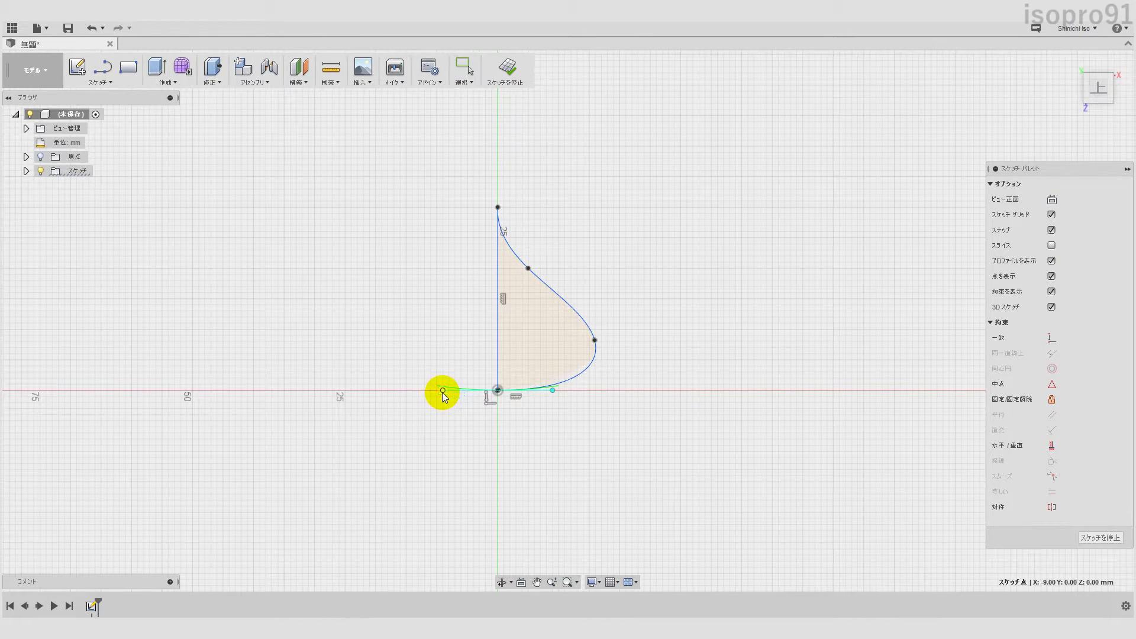
drag(594, 340, 571, 329)
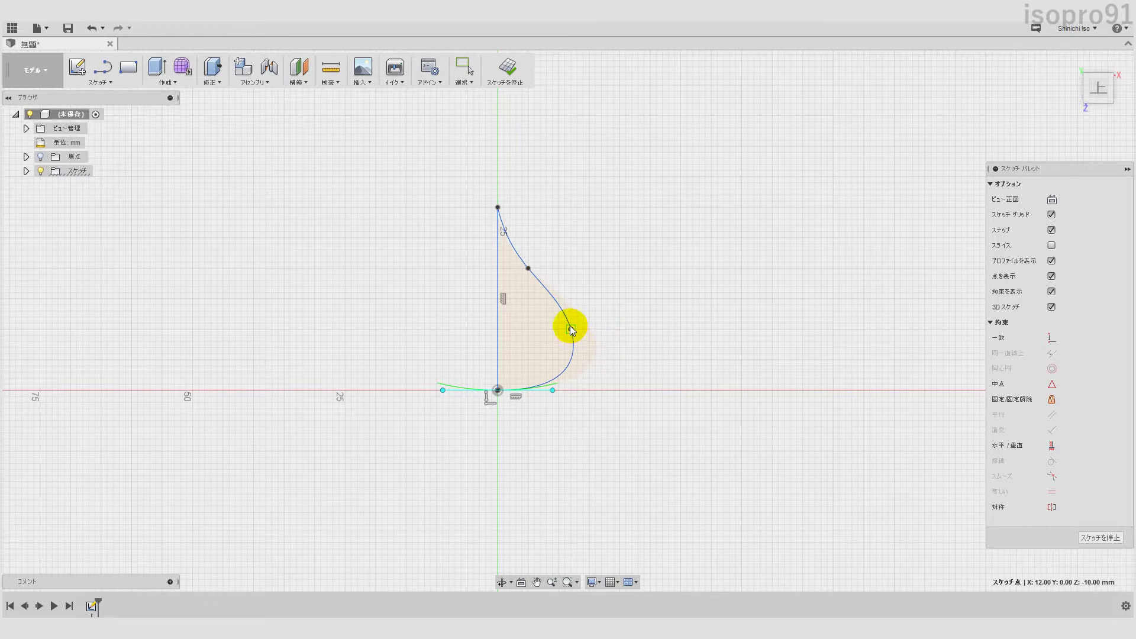
drag(528, 268, 518, 243)
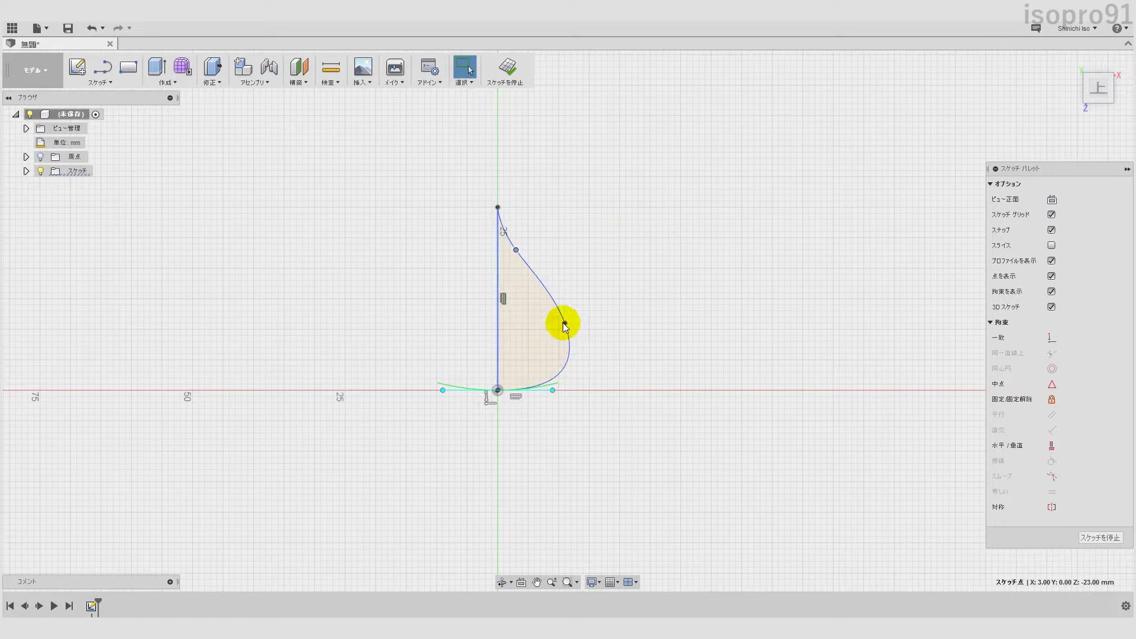
Step: Finish the teardrop sketch, enter the Sculpt form environment, and view it from the top
click(507, 74)
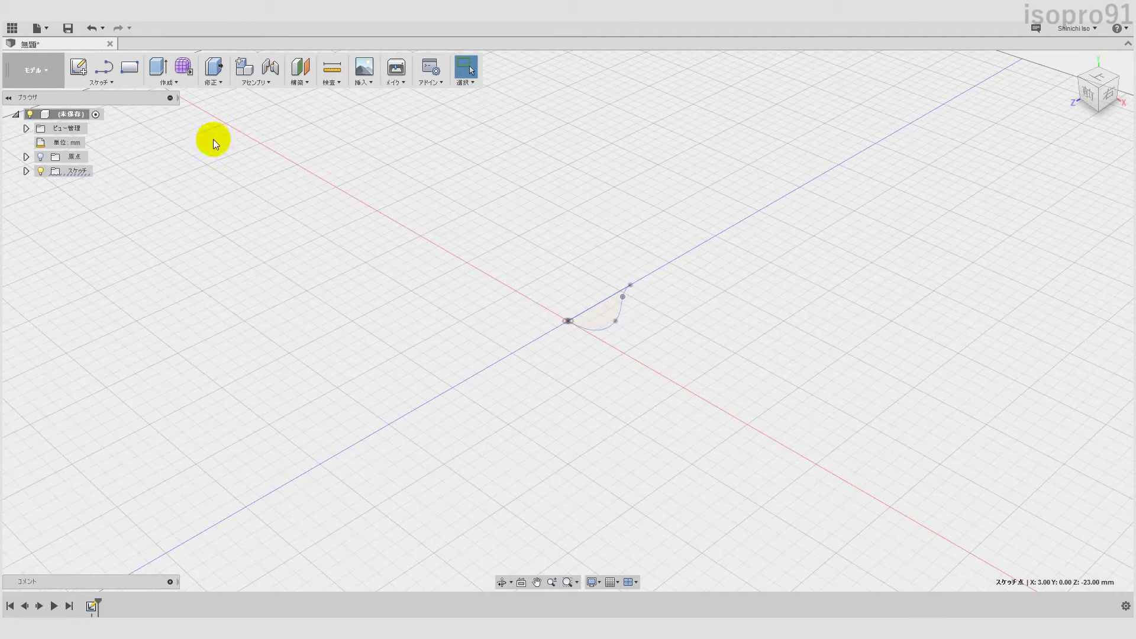
click(180, 72)
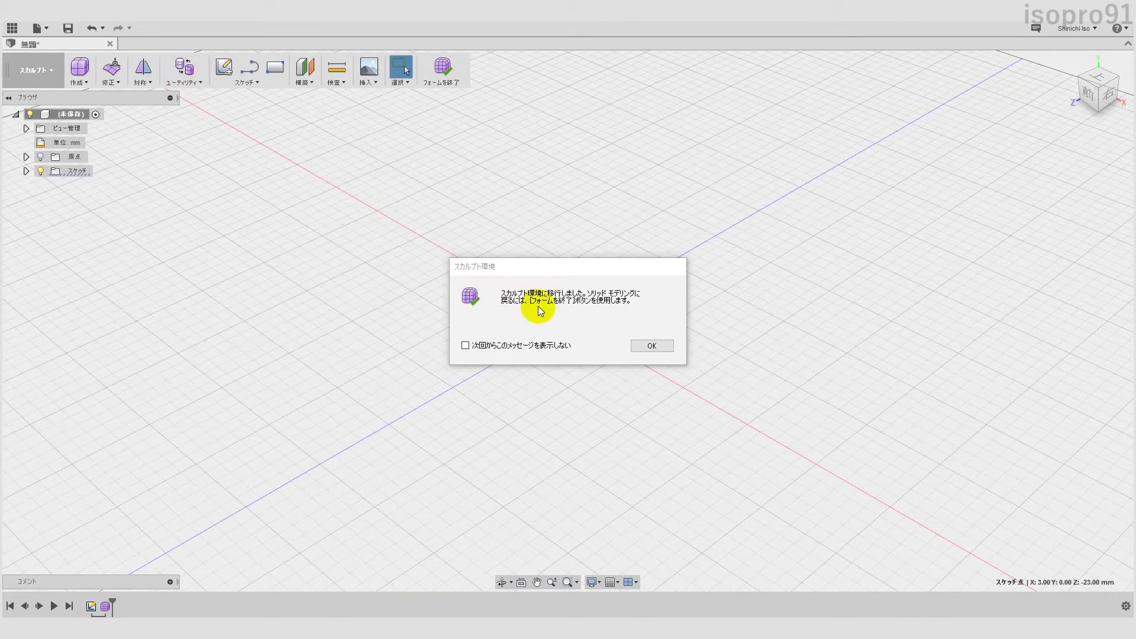
click(649, 343)
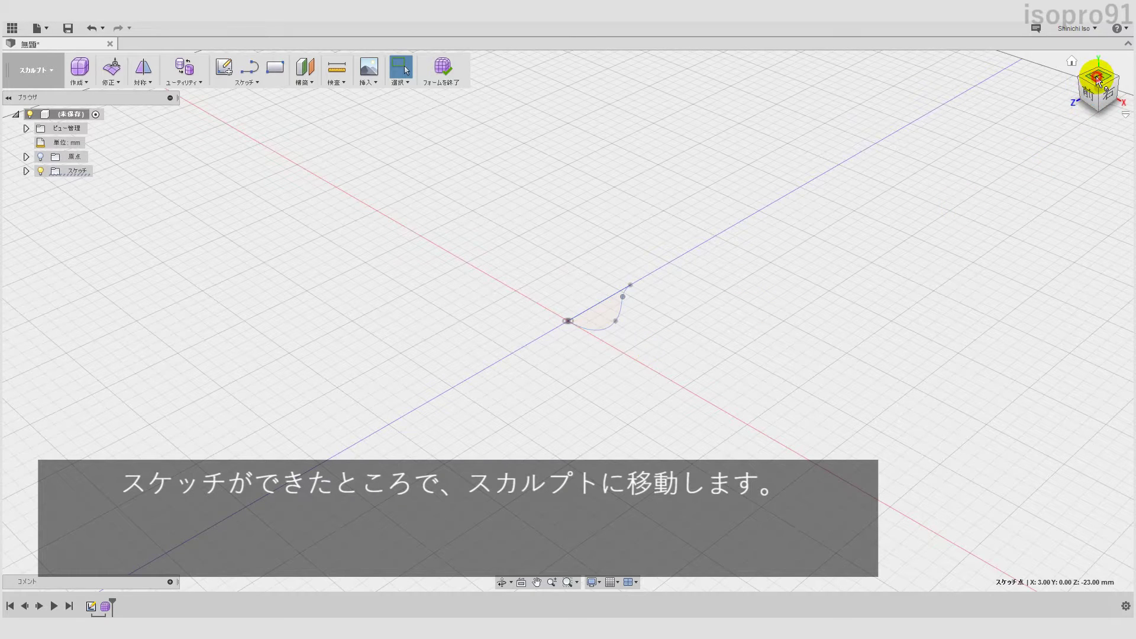
click(1098, 78)
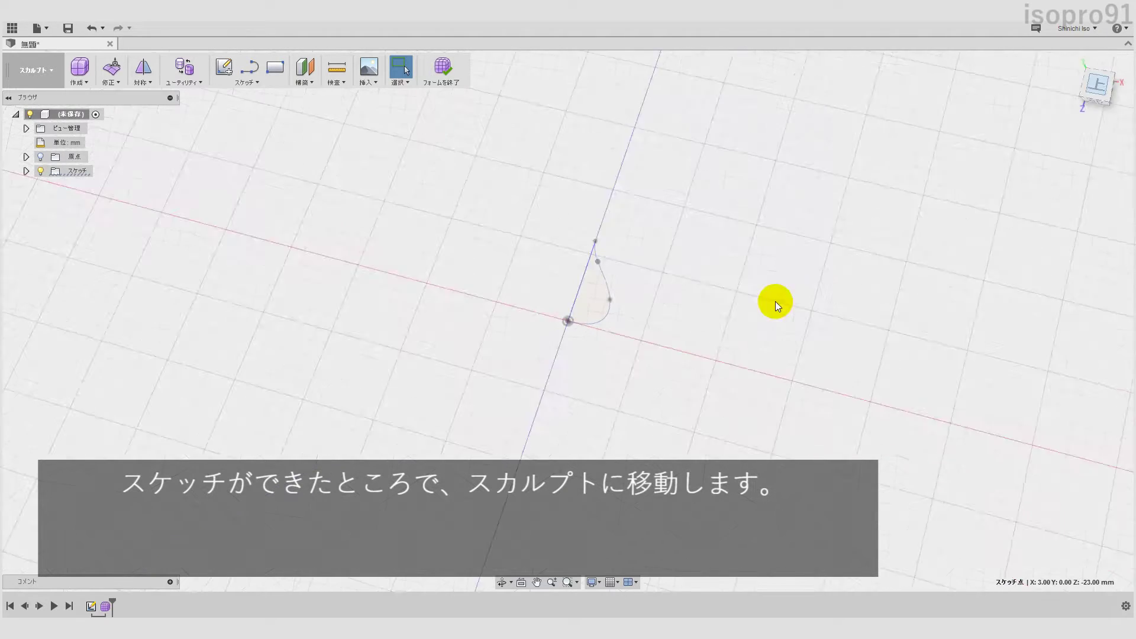
click(81, 86)
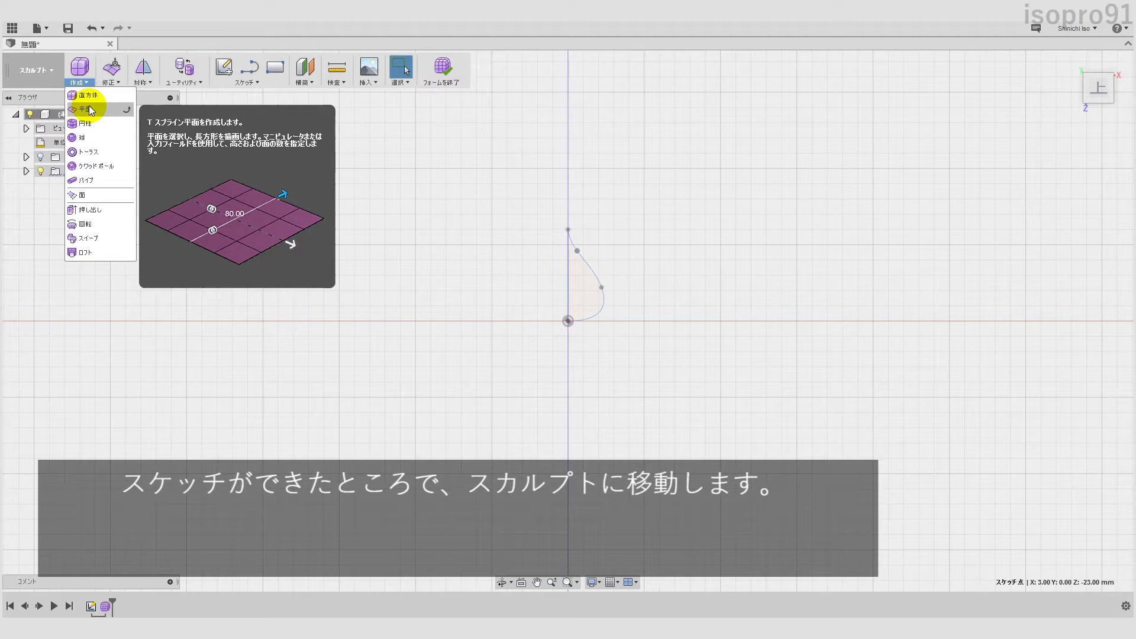
Step: Create a 2-point T-spline plane, 10 × 30 mm, with 3 × 3 faces from the origin
click(88, 109)
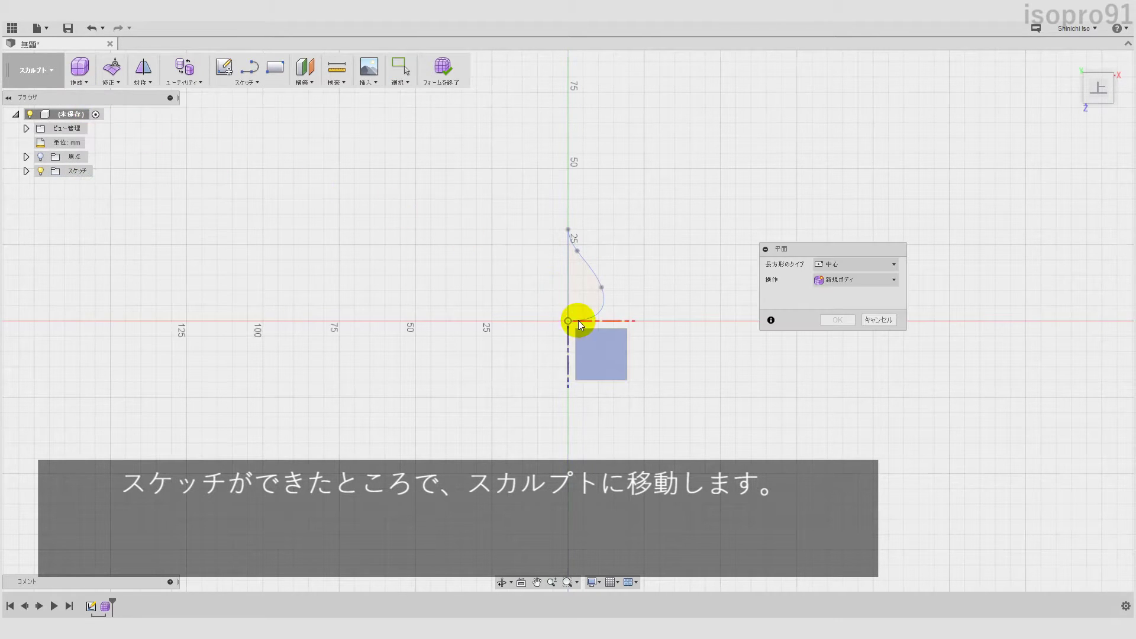
click(597, 349)
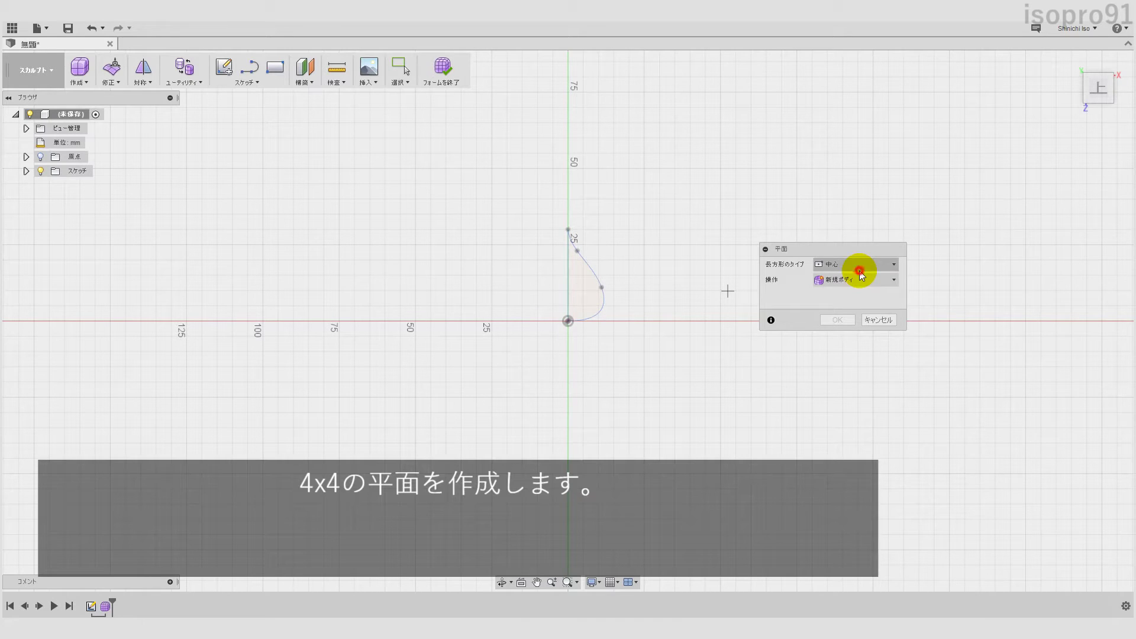
click(857, 266)
click(855, 292)
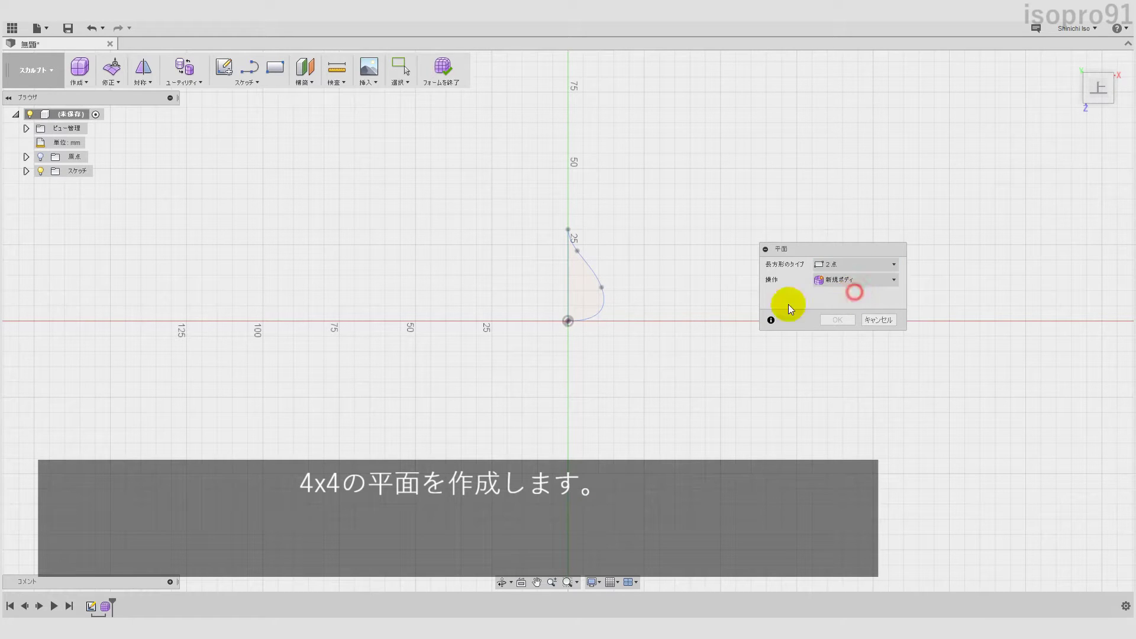
click(567, 322)
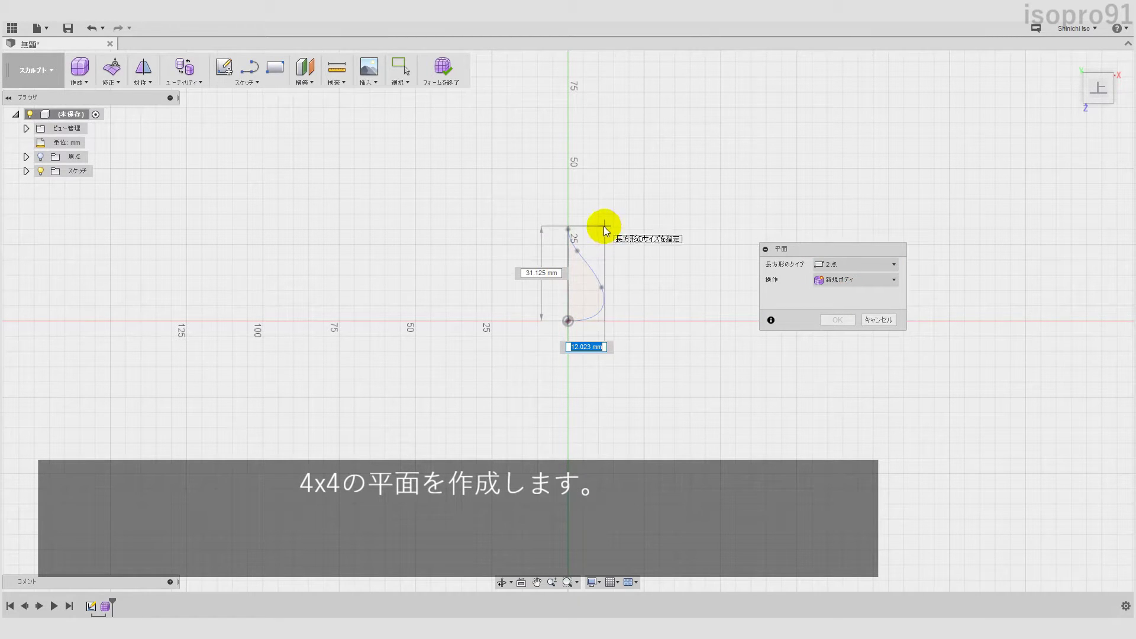
click(601, 229)
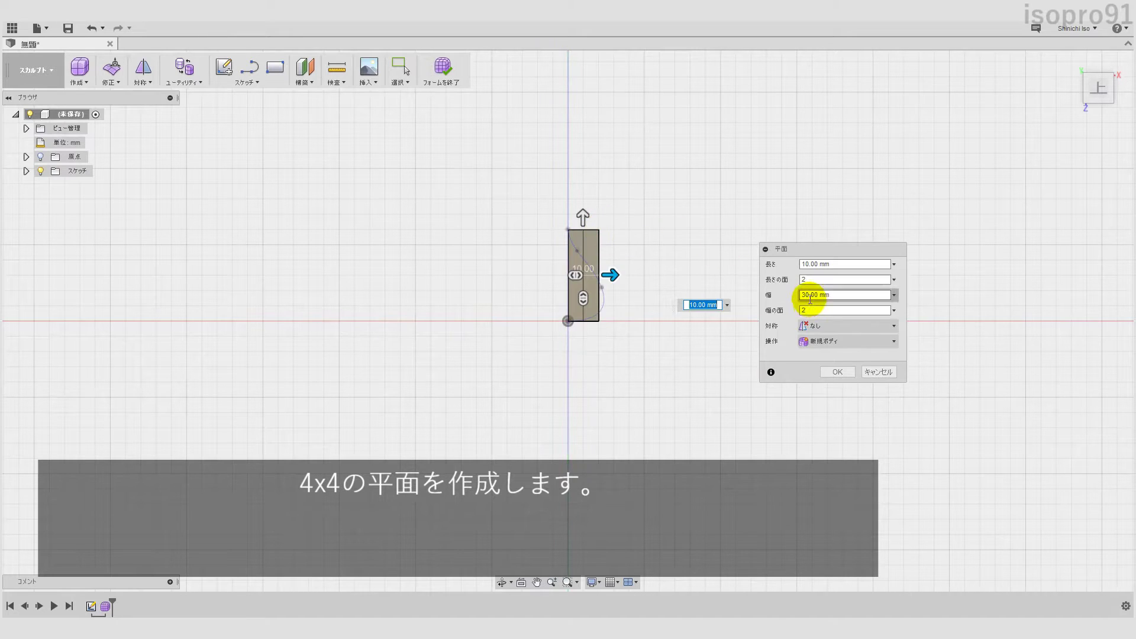
click(811, 280)
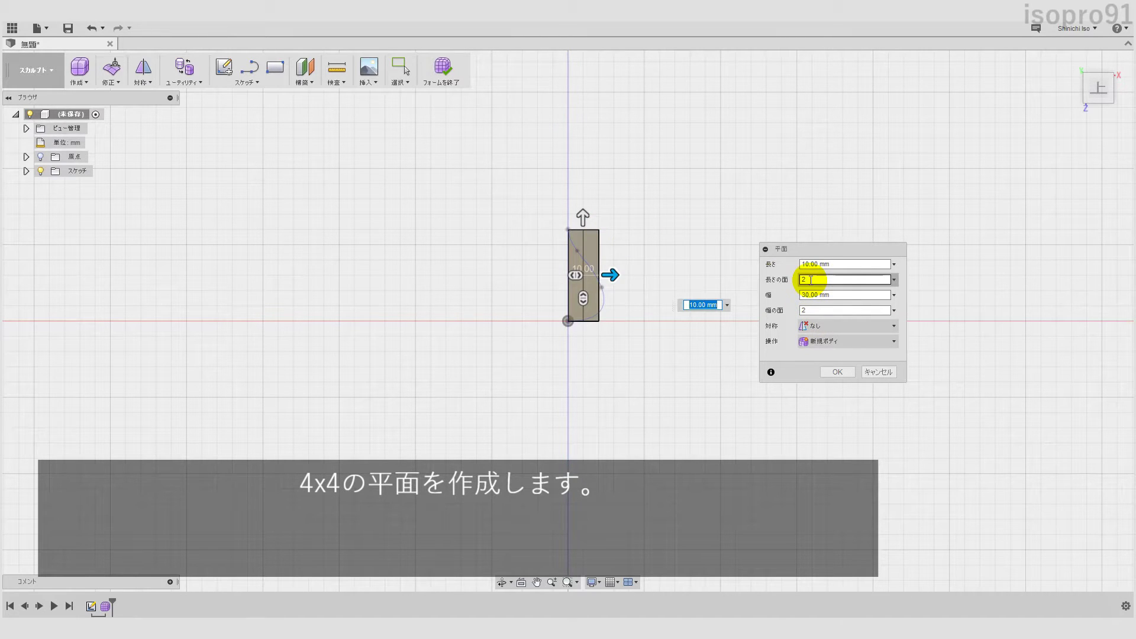
click(811, 278)
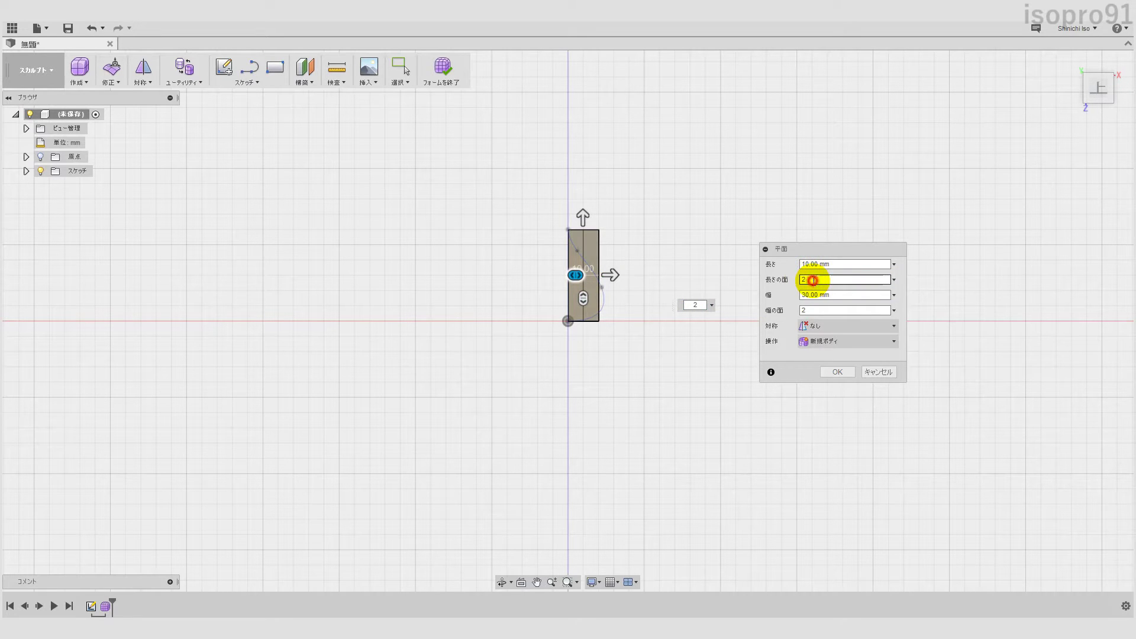
text(3)
click(818, 309)
text(3)
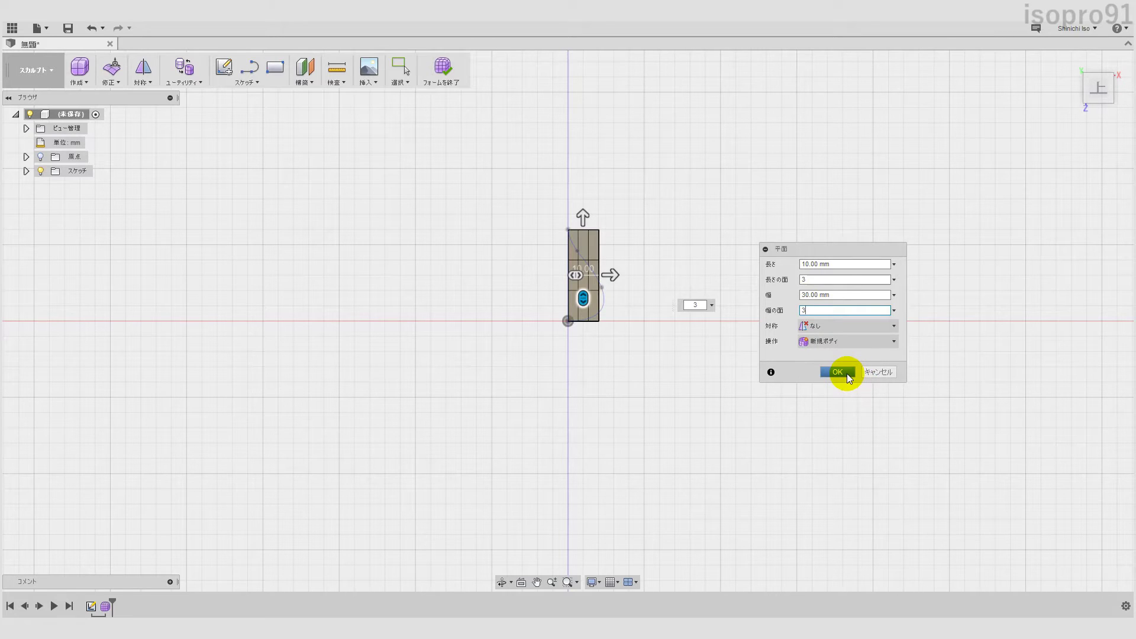
click(837, 372)
scroll(615, 254, up, 5)
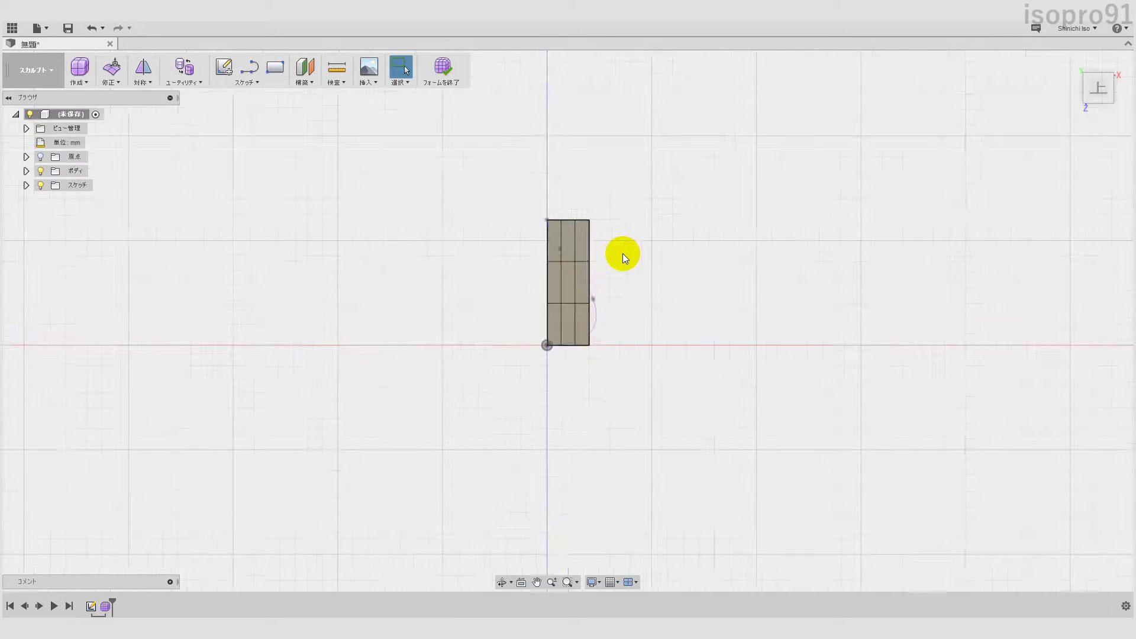
Step: Pull the patch's top-middle and top-right vertices down into a V notch
click(111, 67)
scroll(533, 186, up, 2)
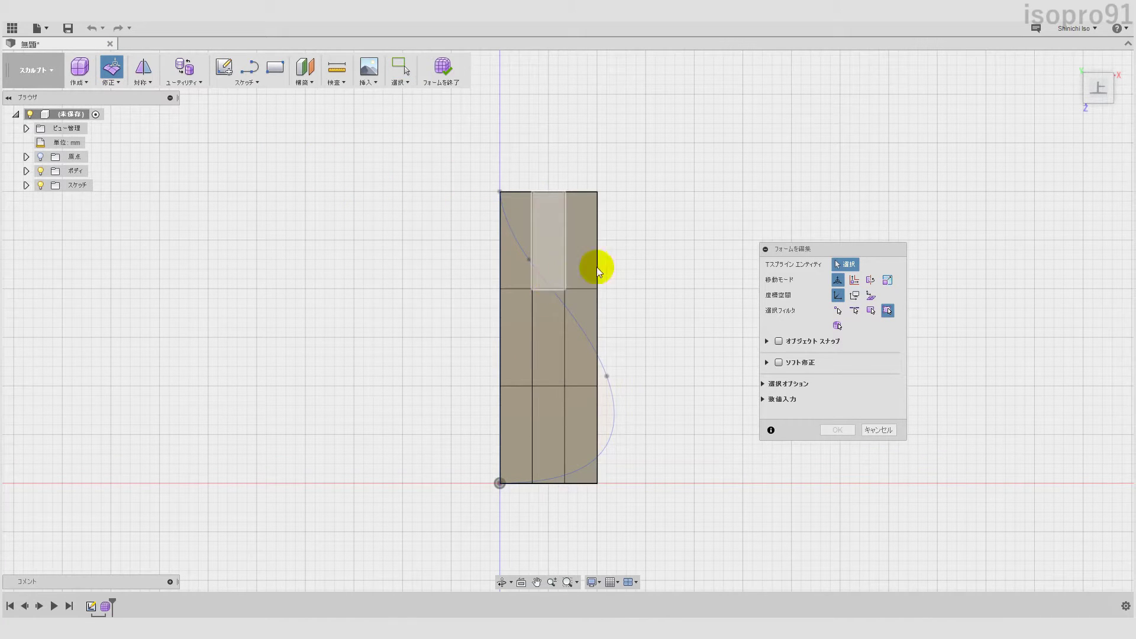
click(534, 193)
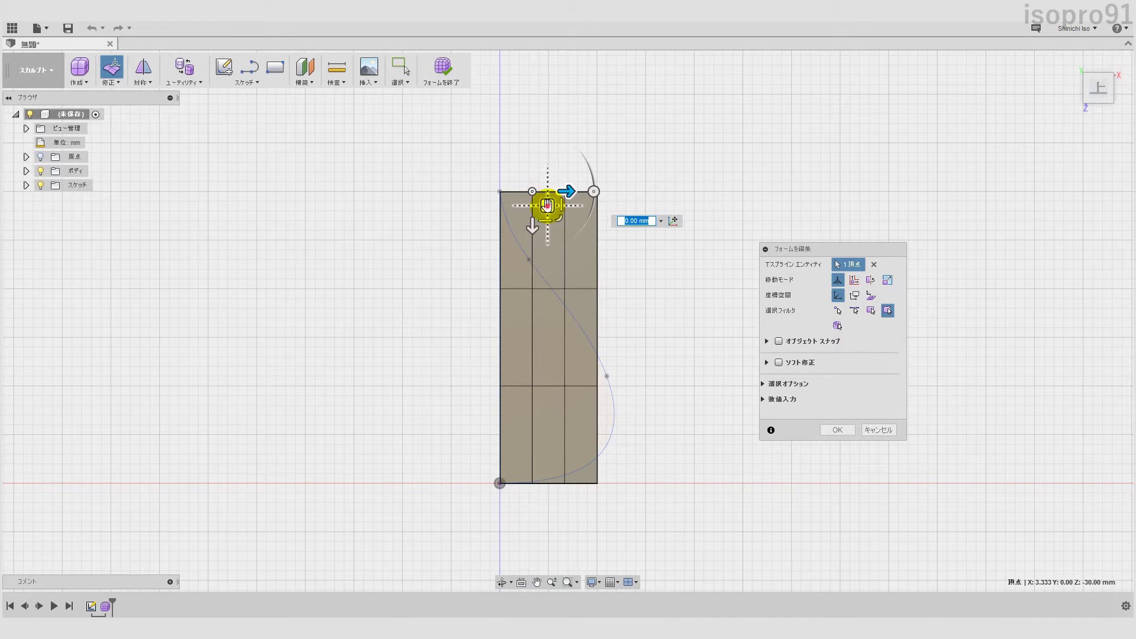
drag(546, 206, 543, 273)
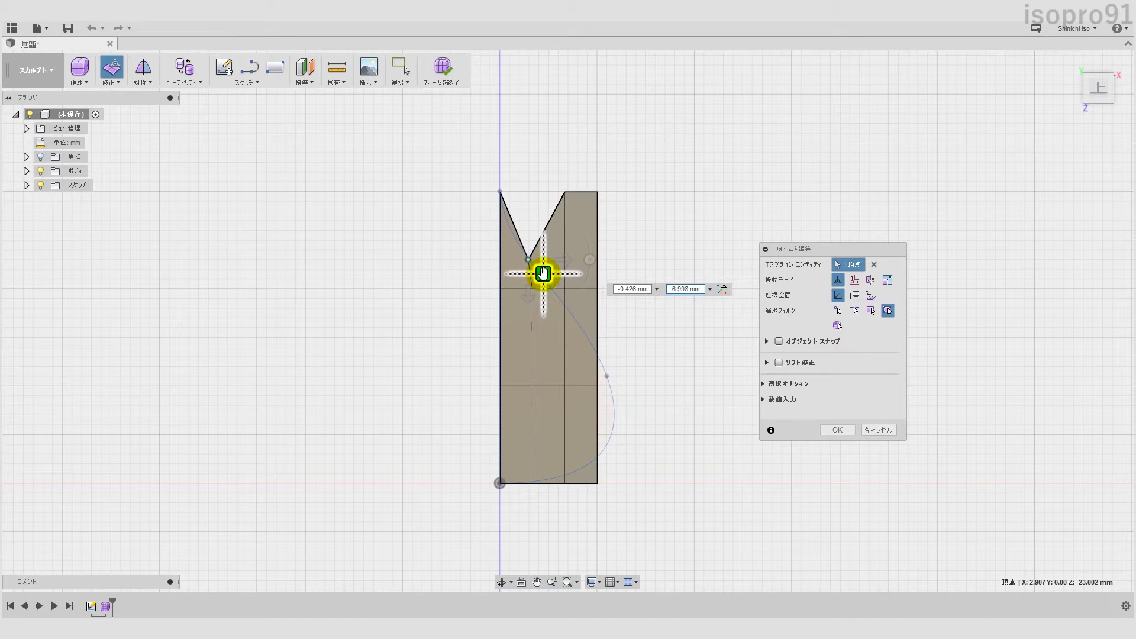
click(566, 190)
drag(567, 192, 571, 291)
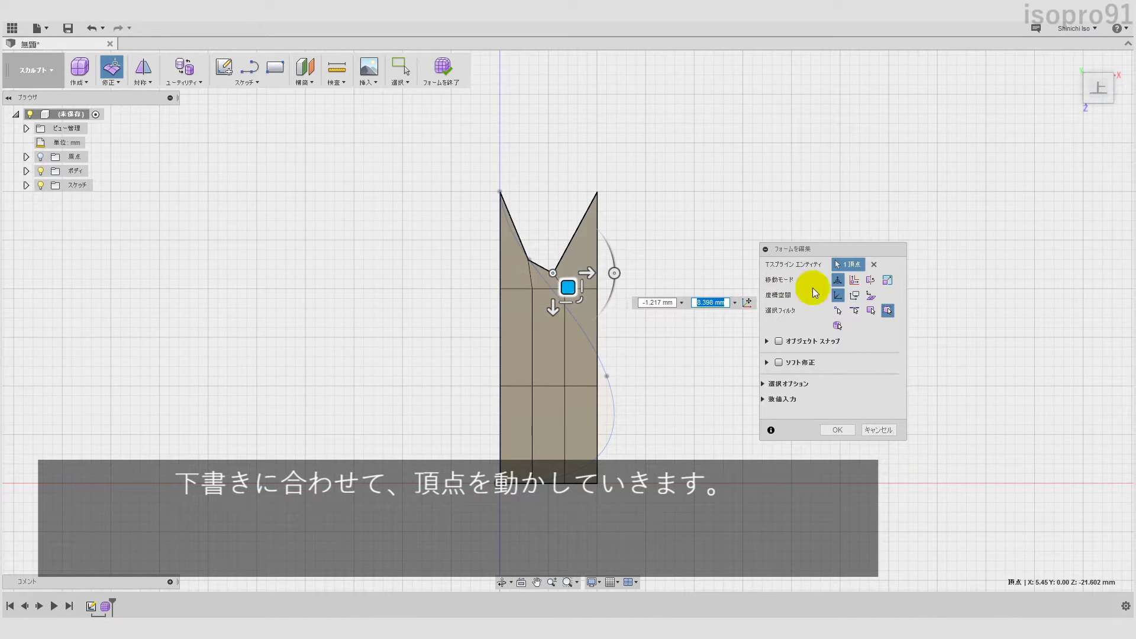
Step: With vertex-only selection, drag inner and top-right vertices down toward the sketch curve
click(839, 310)
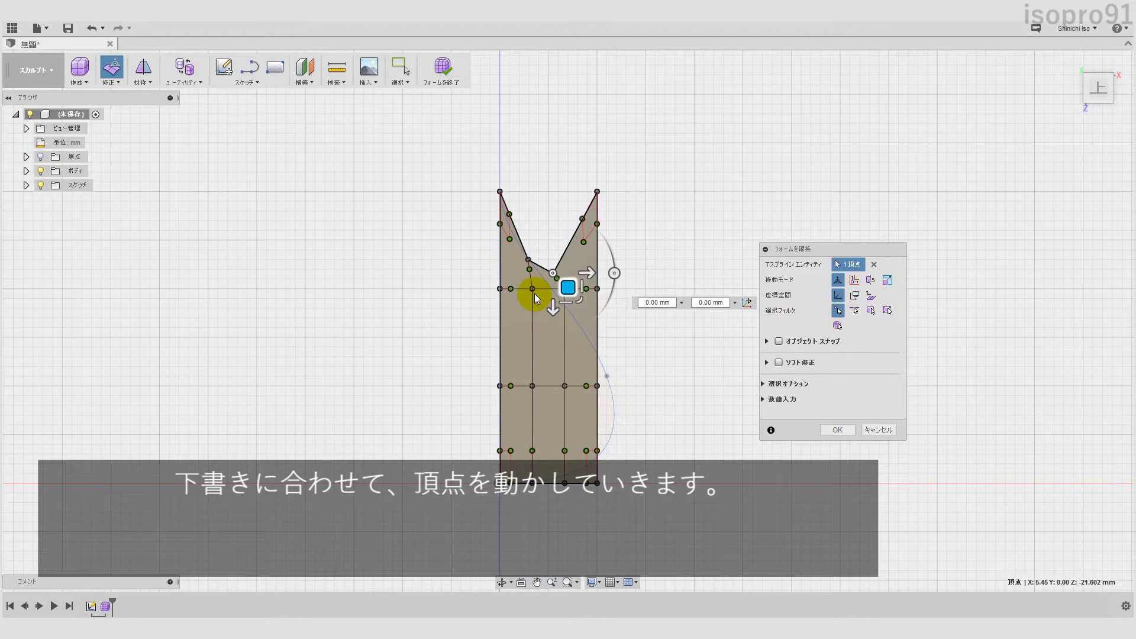
drag(533, 290, 545, 348)
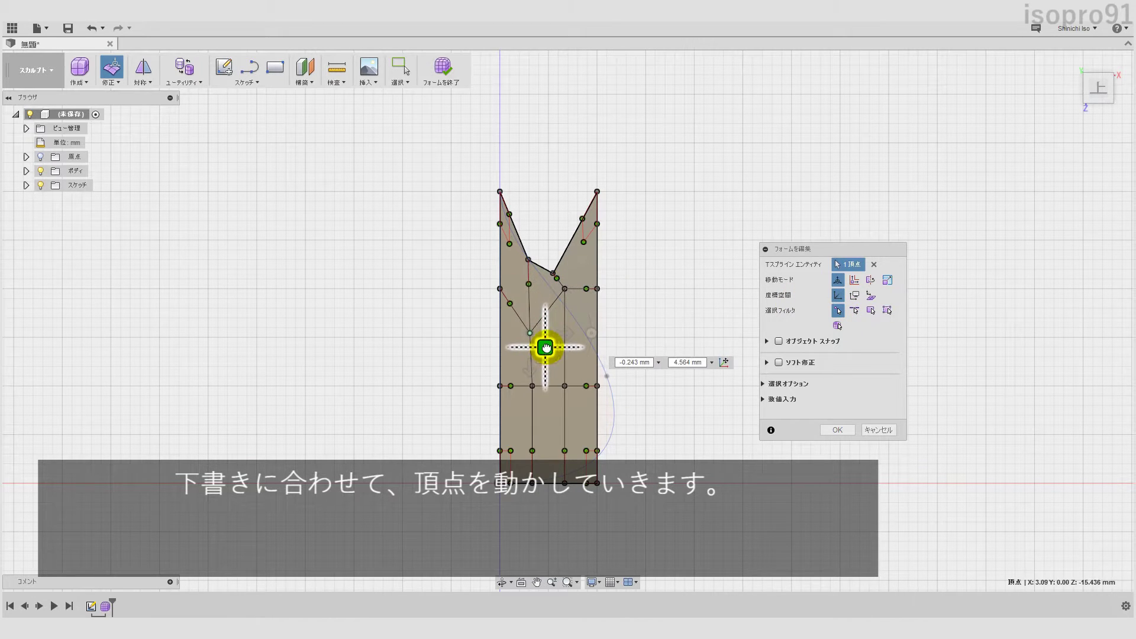
drag(566, 290, 575, 409)
click(556, 274)
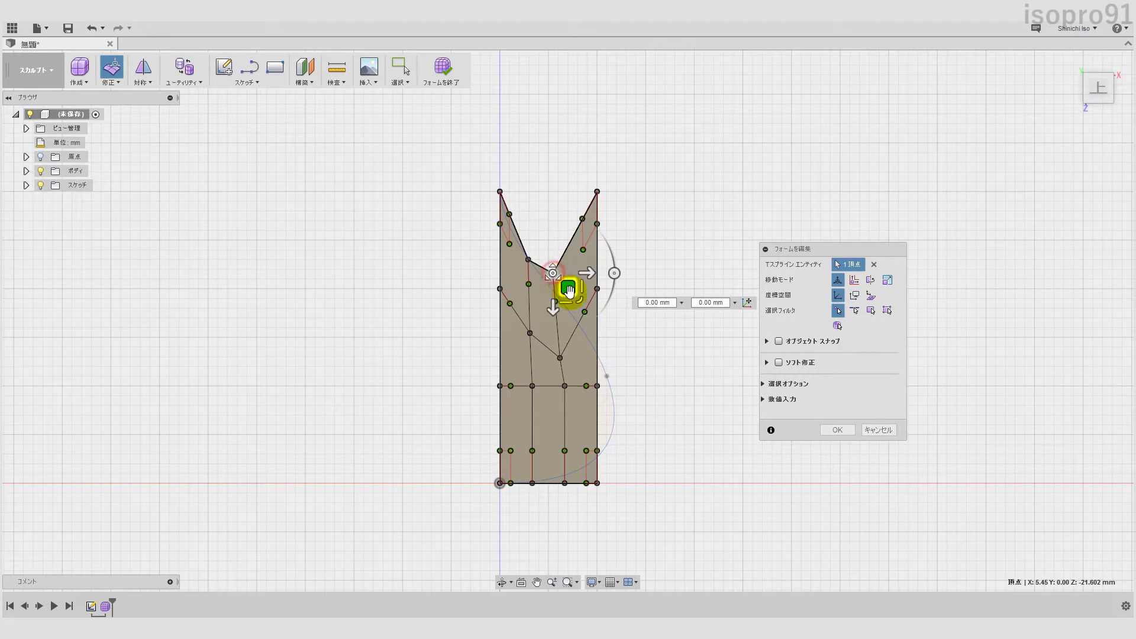
drag(569, 287, 577, 315)
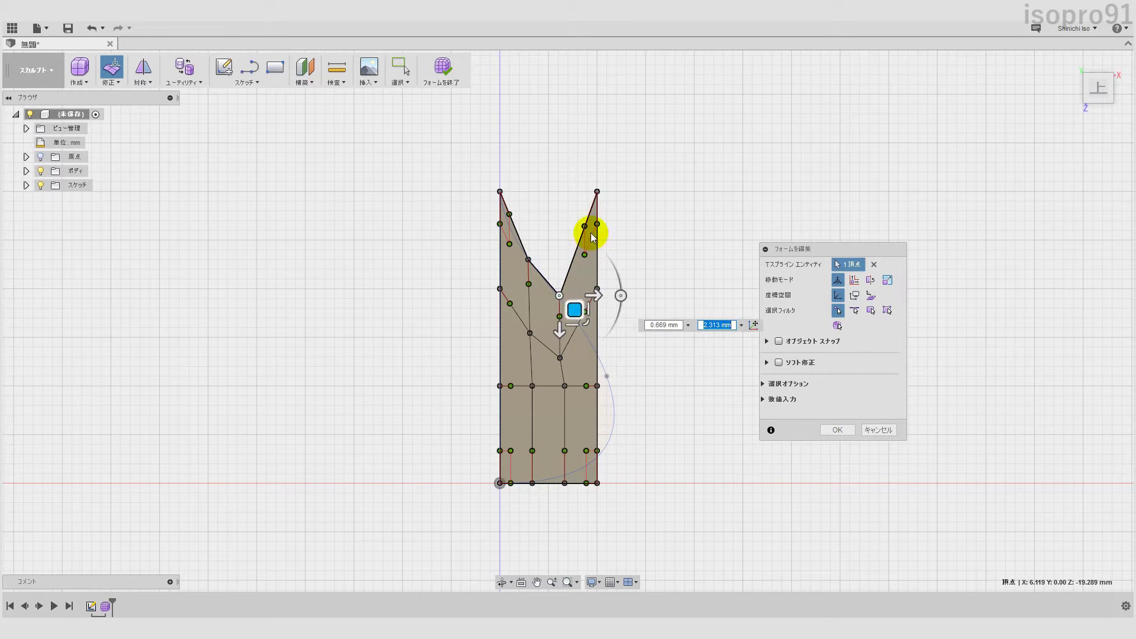
click(597, 191)
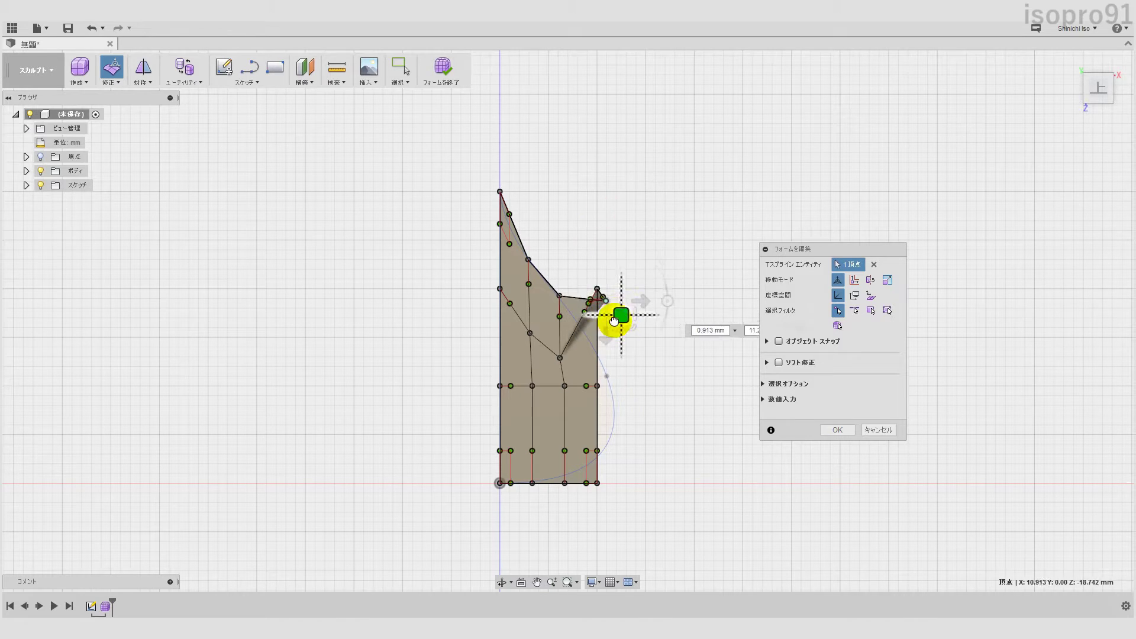
drag(609, 253, 620, 385)
Step: Move the right-edge and bottom-right corner vertices onto the sketched curve
click(597, 288)
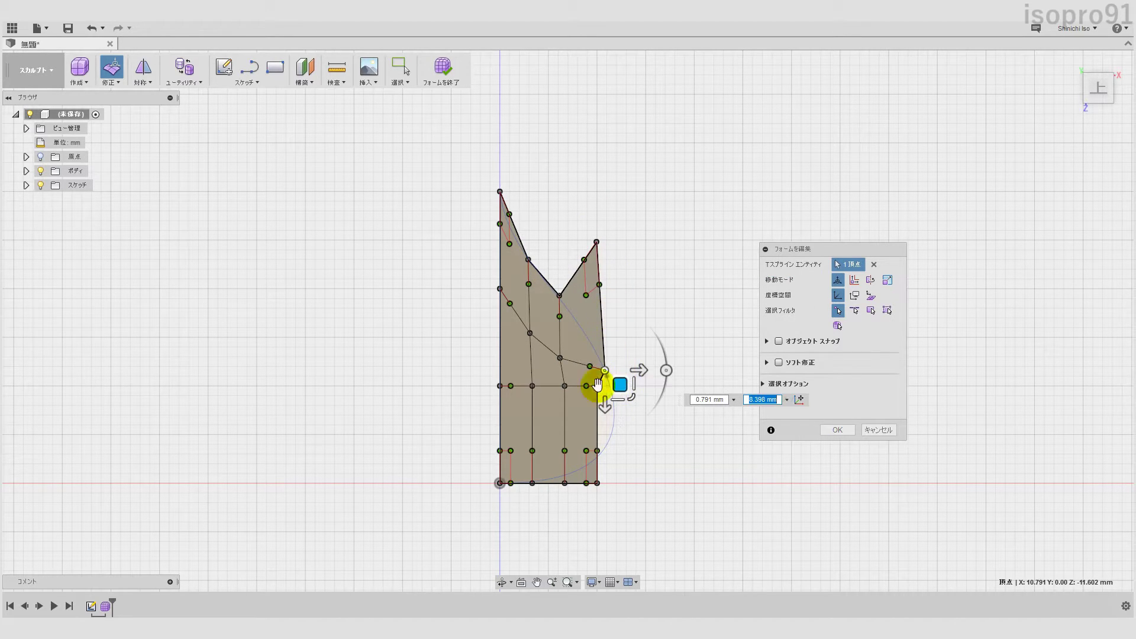
click(597, 386)
drag(619, 413, 636, 445)
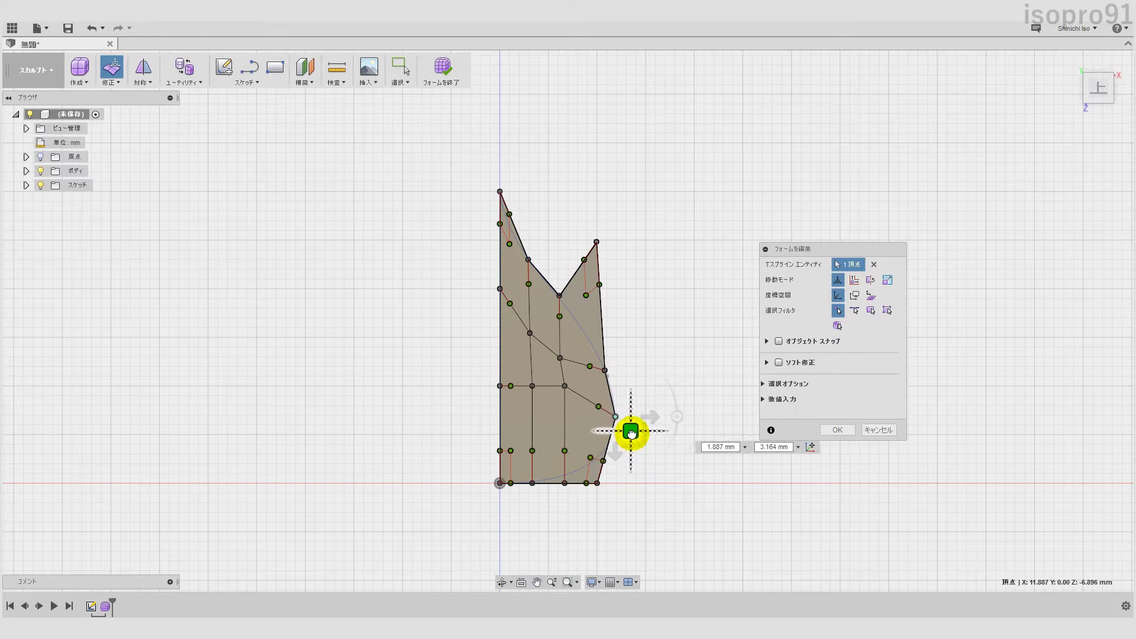
click(597, 485)
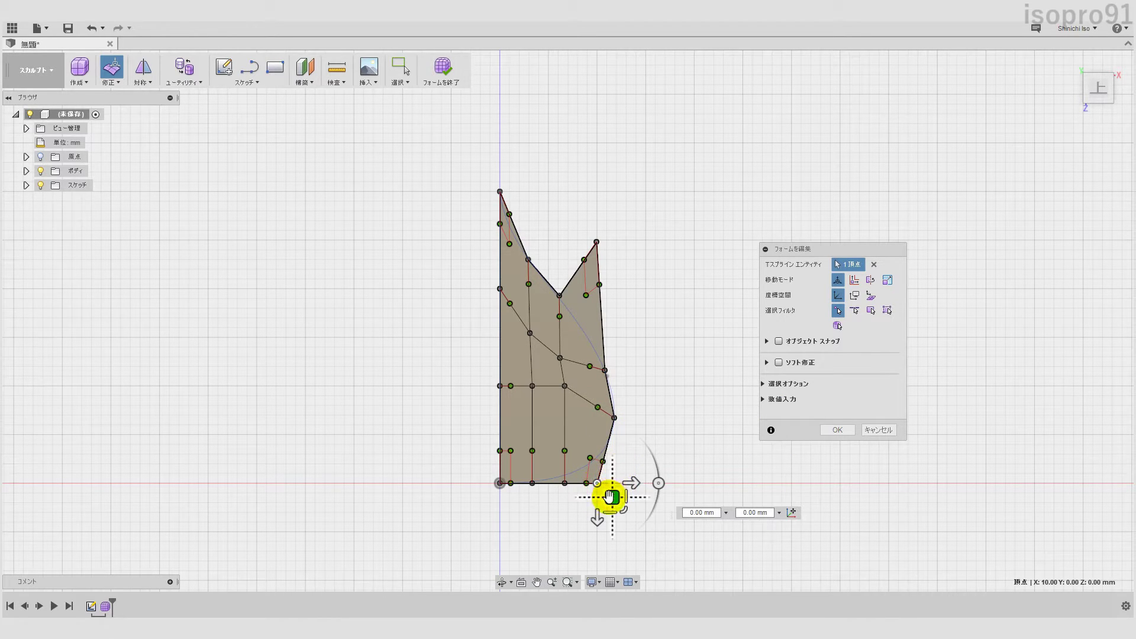
mouse_move(611, 495)
mouse_down()
mouse_move(602, 476)
mouse_move(576, 490)
mouse_up()
click(563, 483)
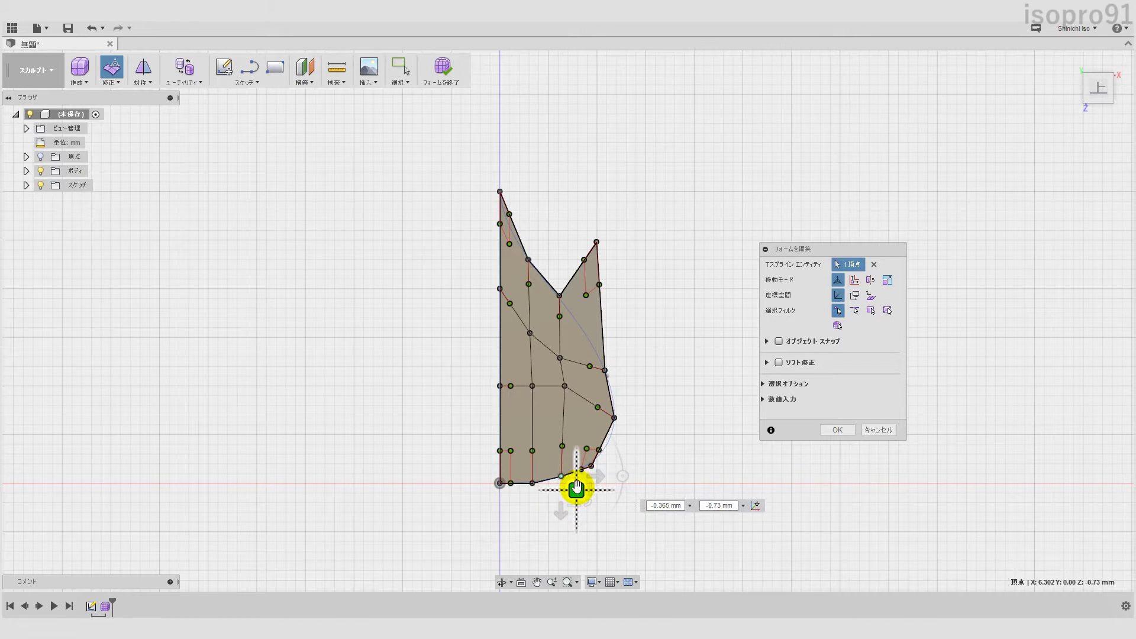
Step: Nudge inner vertices down and flatten the right tip spike
click(563, 386)
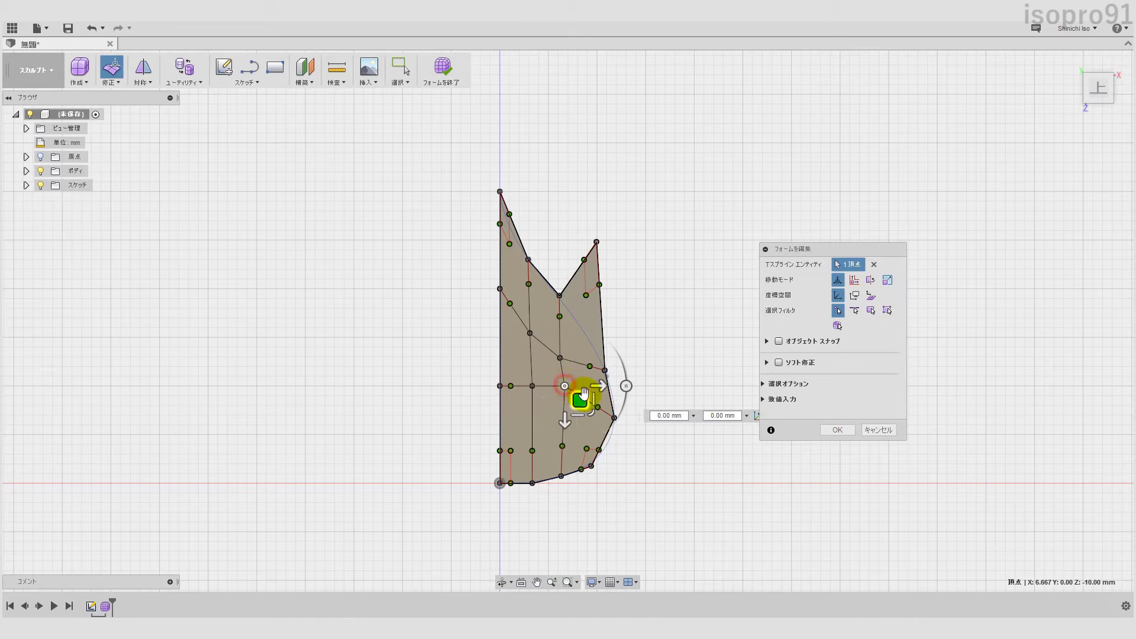
drag(578, 400, 586, 422)
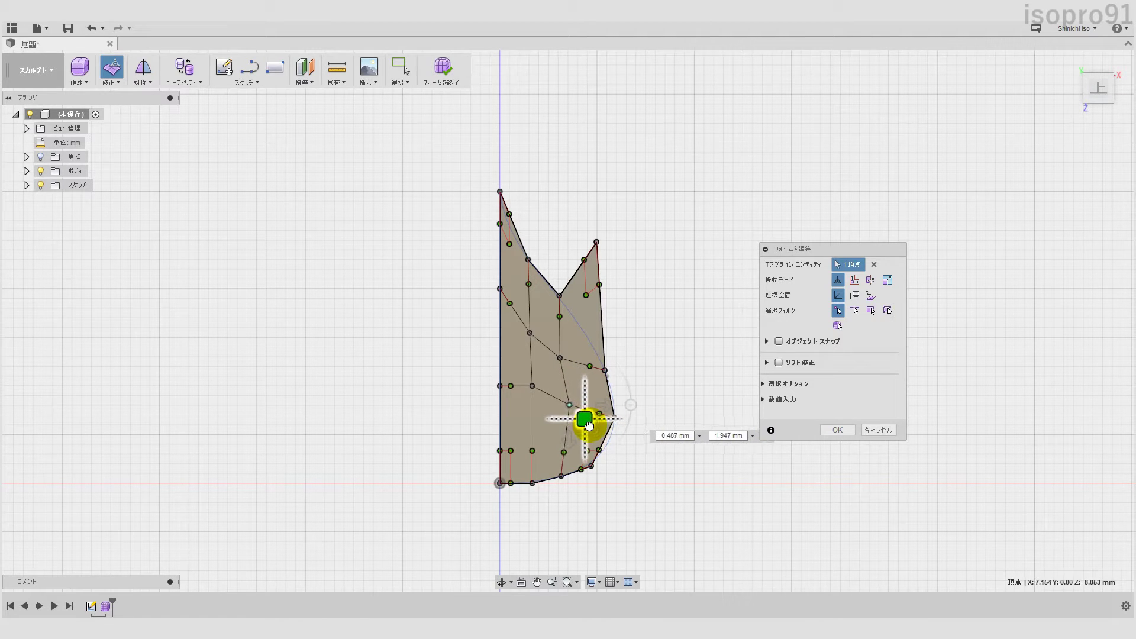
click(532, 388)
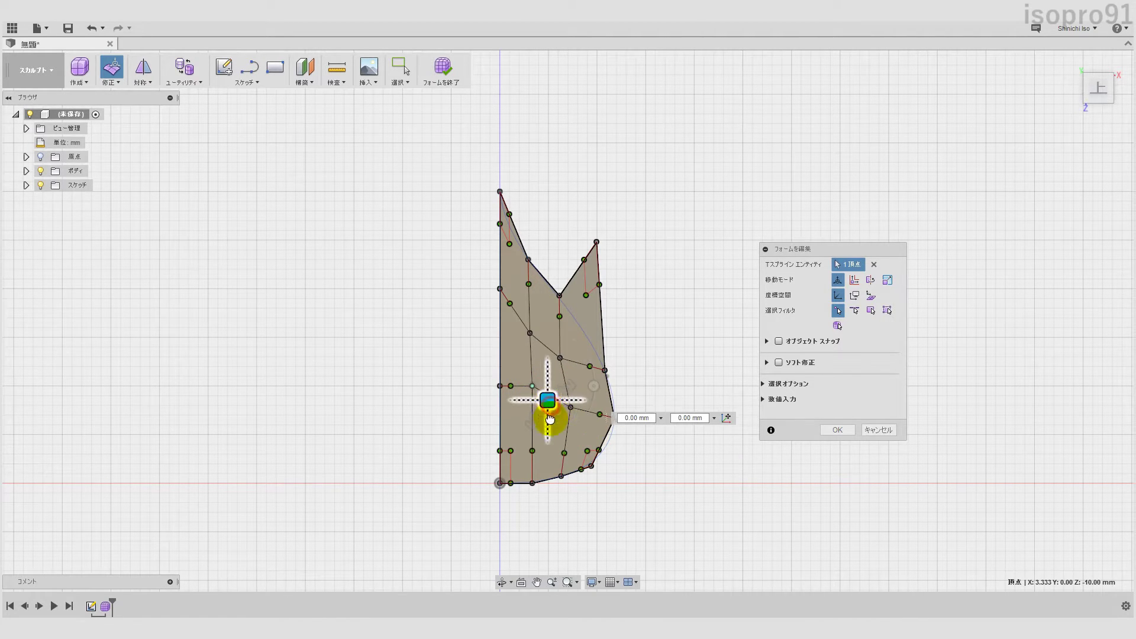
drag(544, 399, 547, 415)
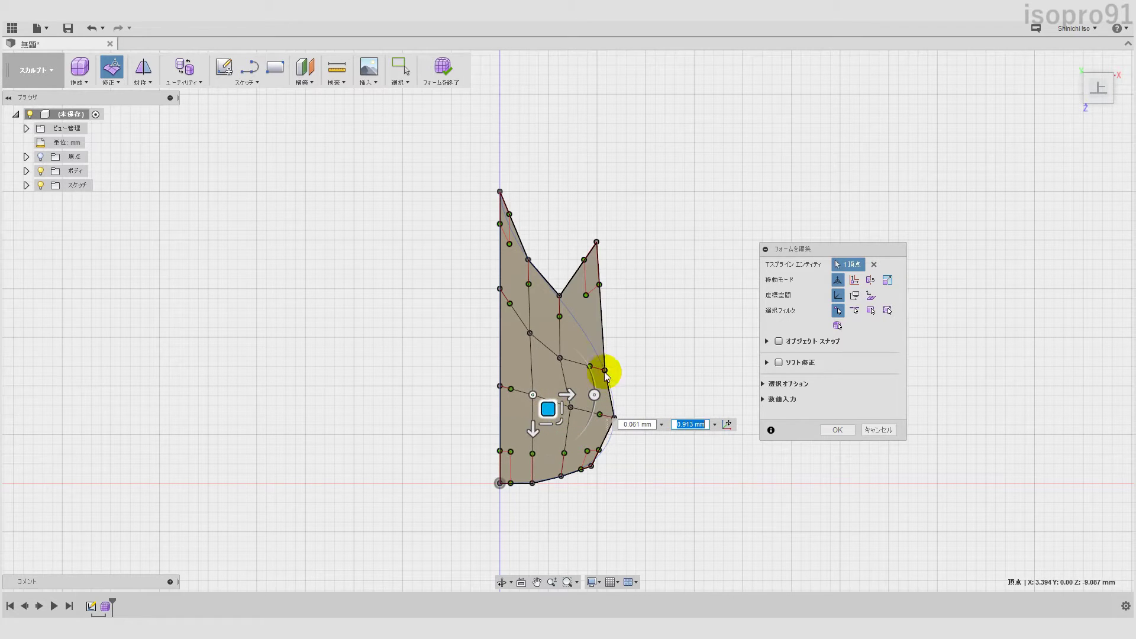
click(598, 243)
drag(599, 251, 590, 347)
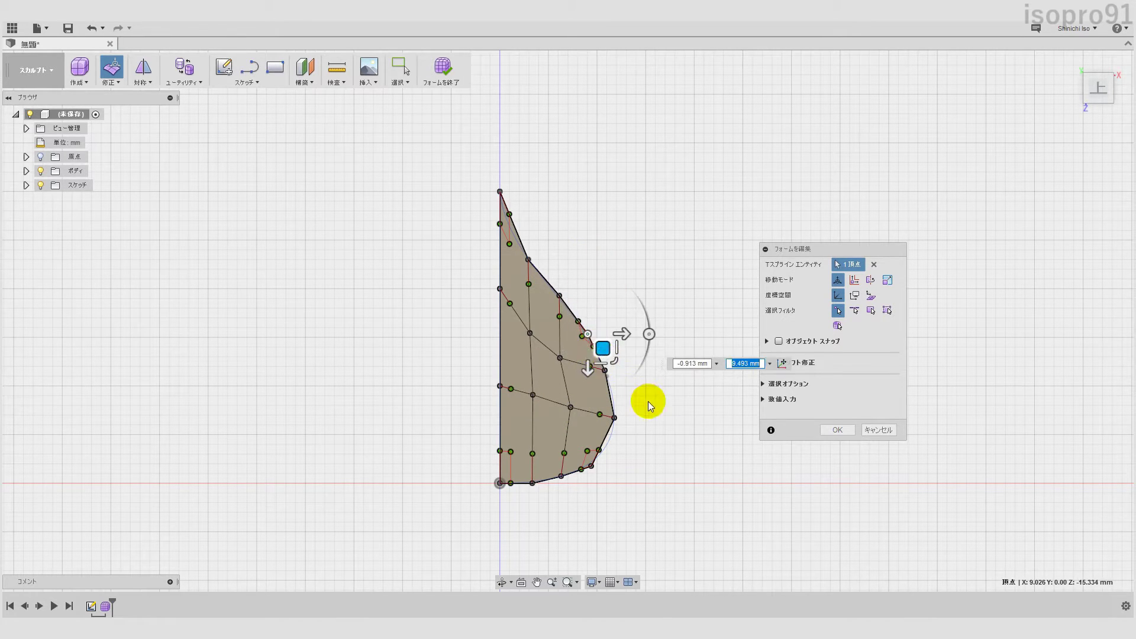
click(604, 374)
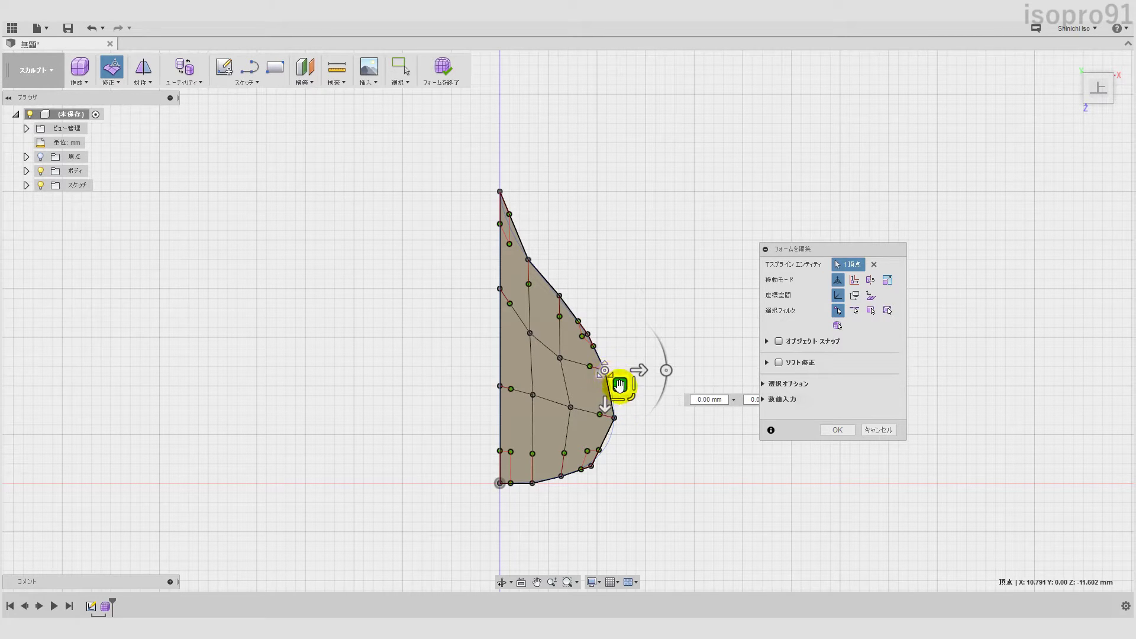
drag(619, 385, 622, 384)
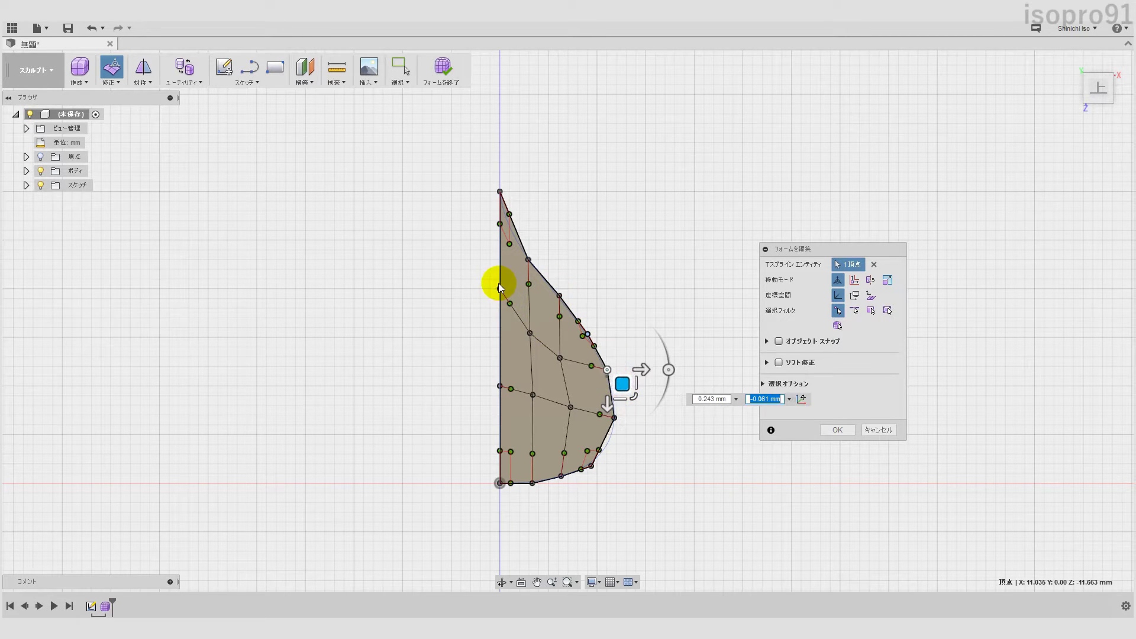
Step: Even out the interior grid and lower the left-edge vertices by about 1–2 mm
click(531, 335)
drag(541, 338, 573, 358)
click(565, 360)
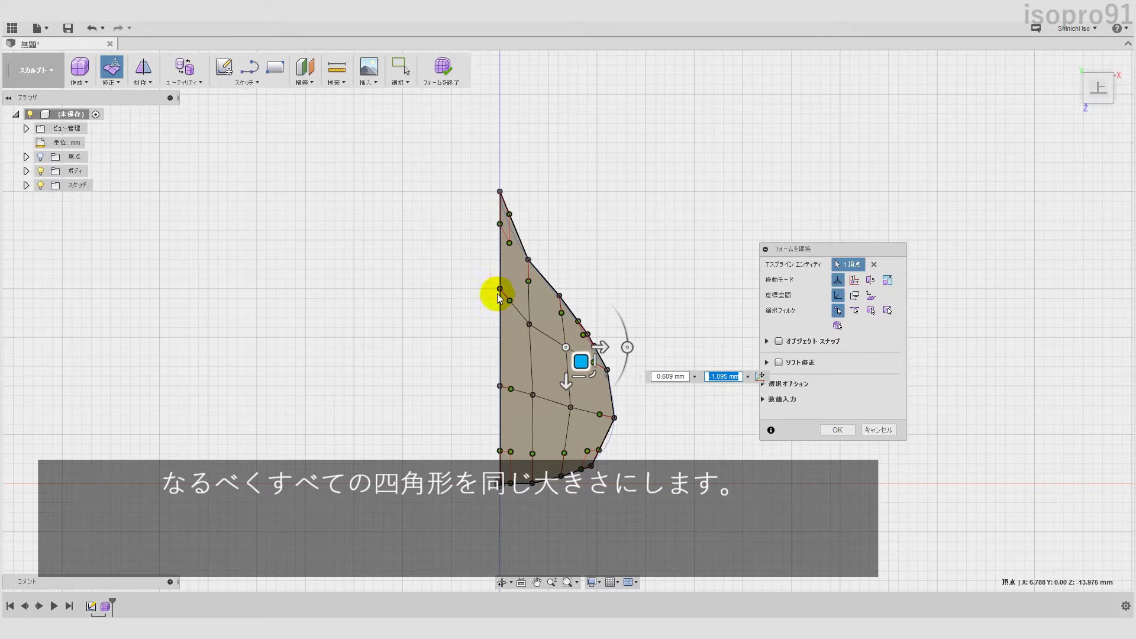
click(513, 300)
mouse_move(515, 302)
mouse_down()
mouse_move(518, 337)
mouse_move(500, 342)
mouse_move(501, 356)
mouse_up()
click(498, 315)
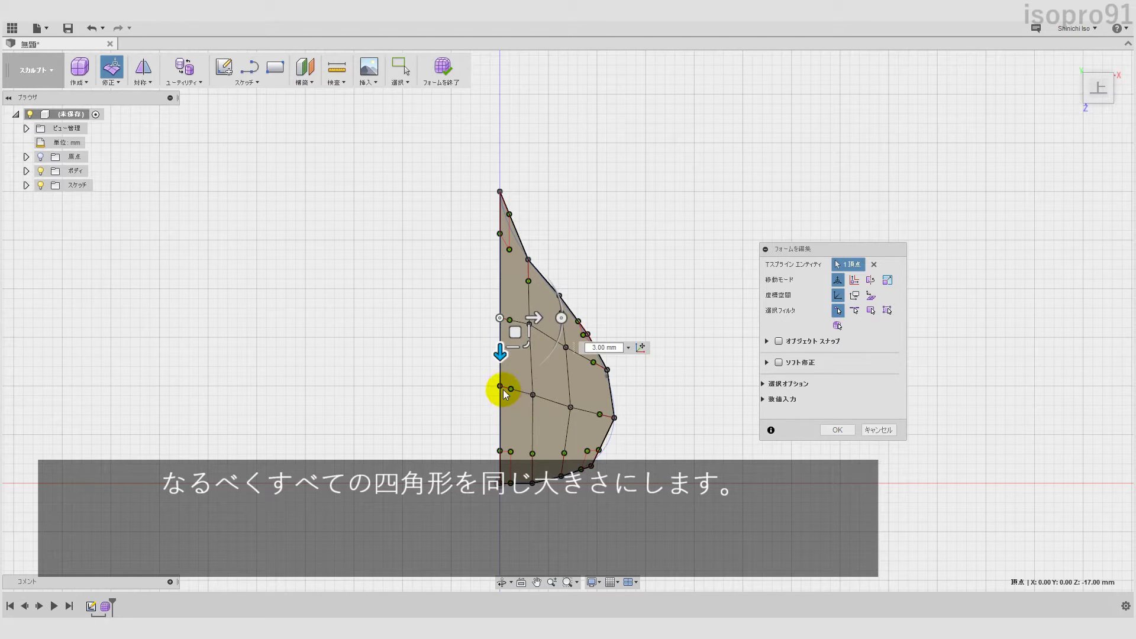
click(503, 390)
mouse_move(501, 417)
mouse_down()
mouse_move(500, 457)
mouse_move(533, 460)
mouse_up()
Step: Even out the lower quads, check the curve fit in smooth display, and finish the form edit
click(533, 395)
click(571, 408)
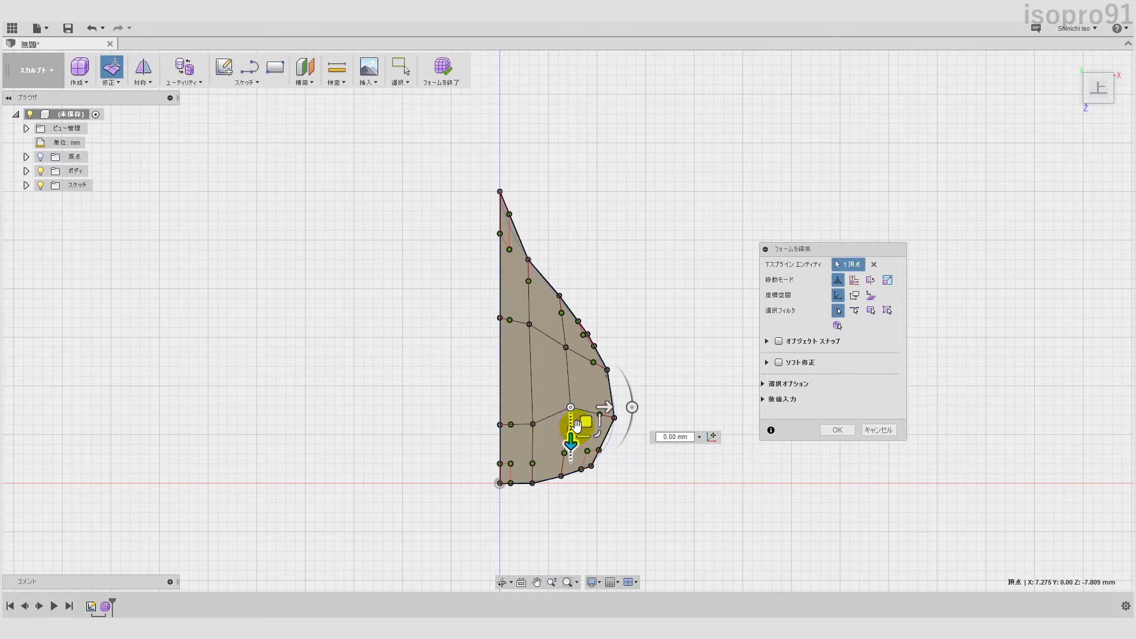
drag(586, 421, 583, 437)
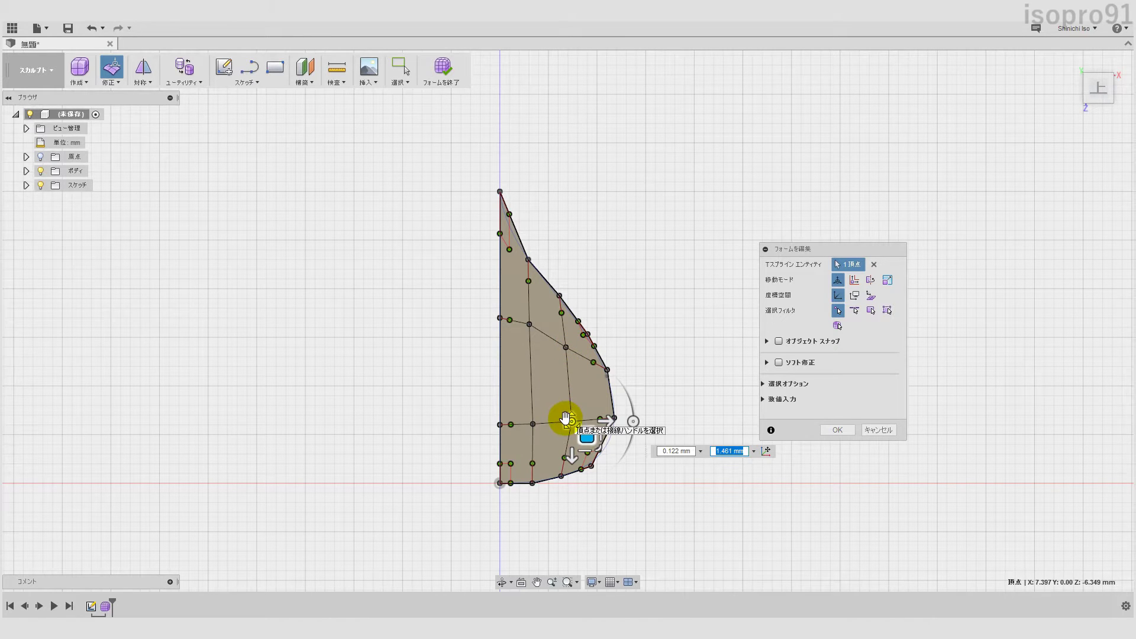
drag(586, 436, 584, 437)
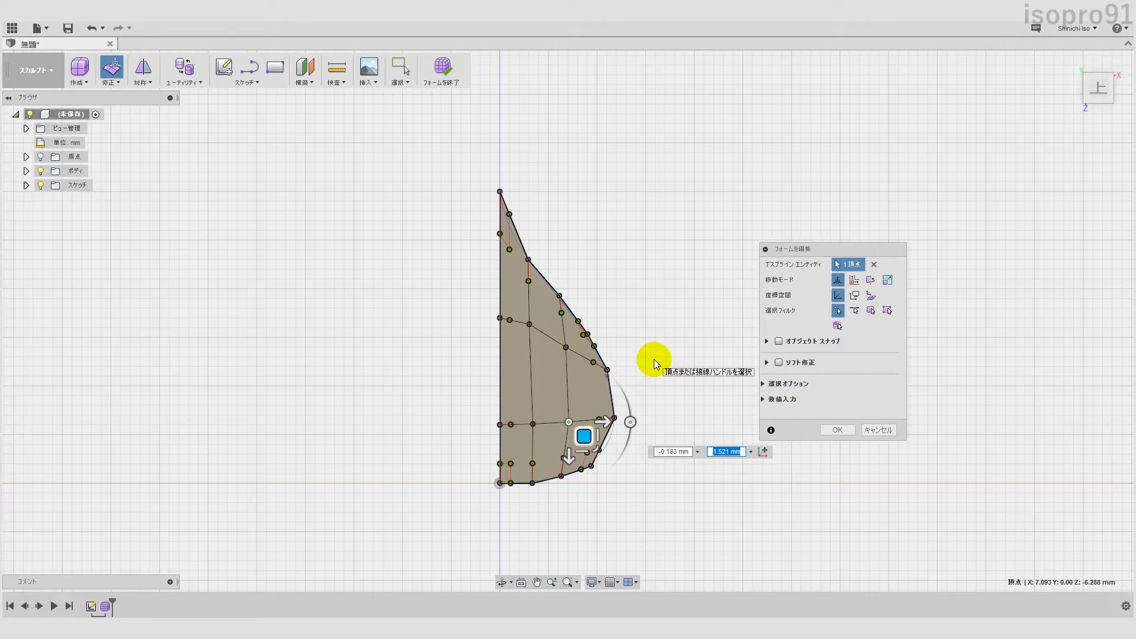
key(Return)
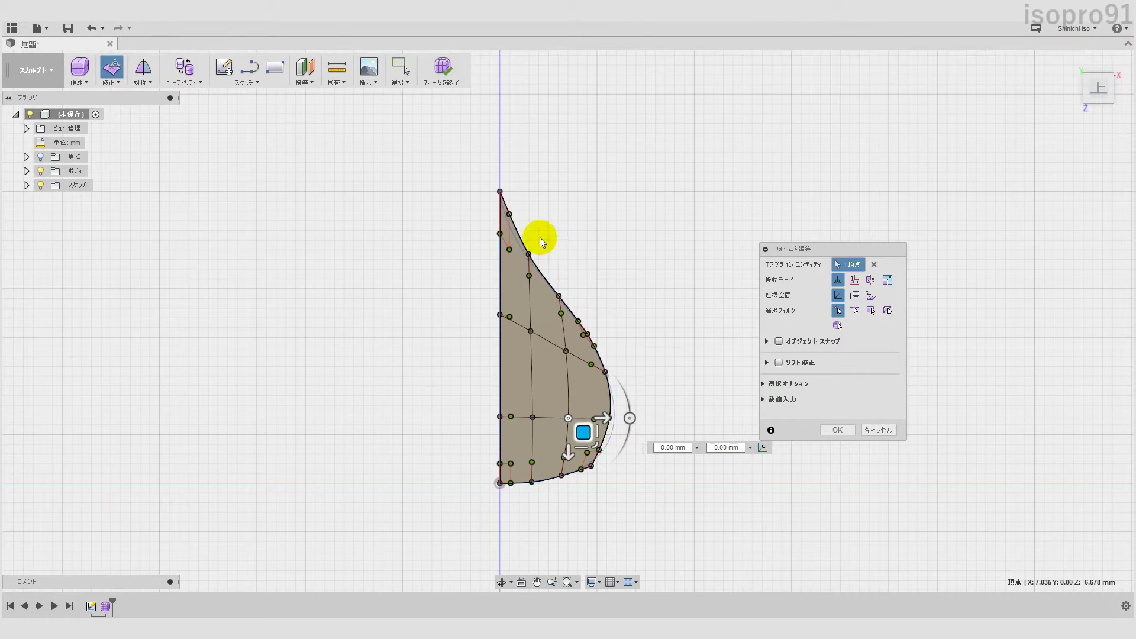
click(528, 255)
mouse_move(528, 255)
mouse_down()
mouse_move(530, 267)
mouse_move(533, 255)
mouse_up()
click(633, 225)
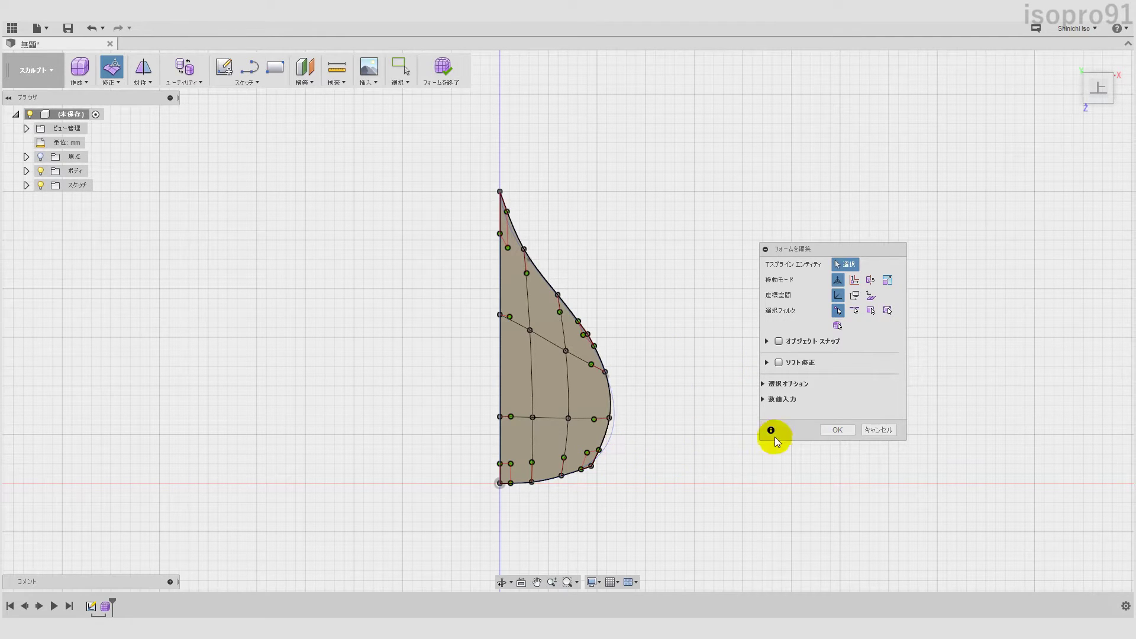
click(837, 429)
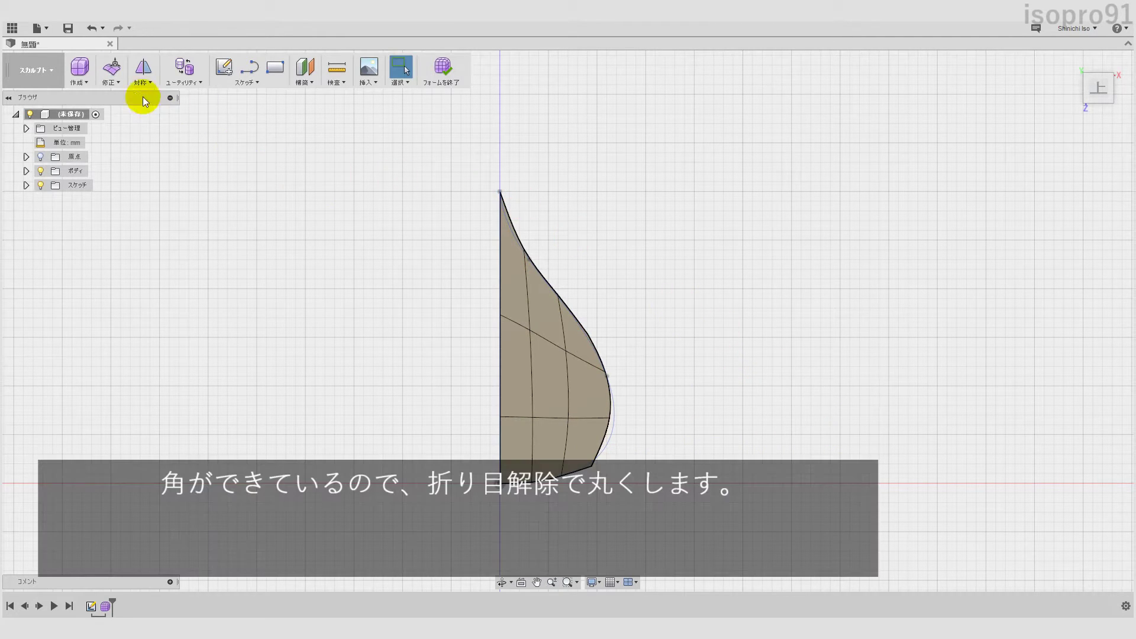
Step: Uncrease the sharp corner vertex on the petal's curved edge
click(107, 83)
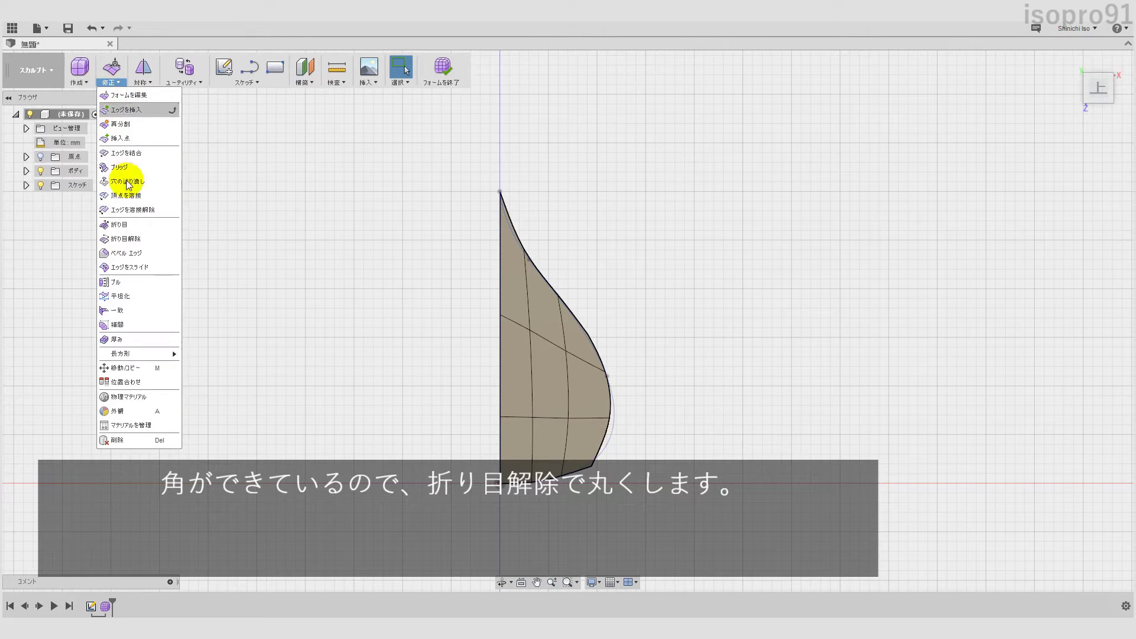
click(142, 240)
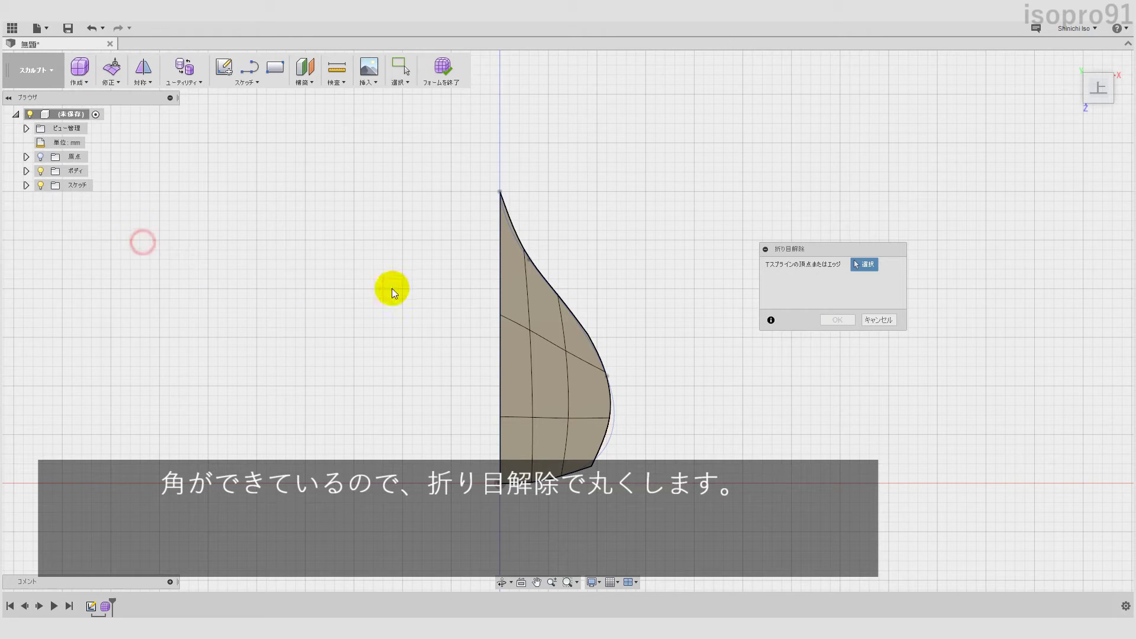
click(589, 335)
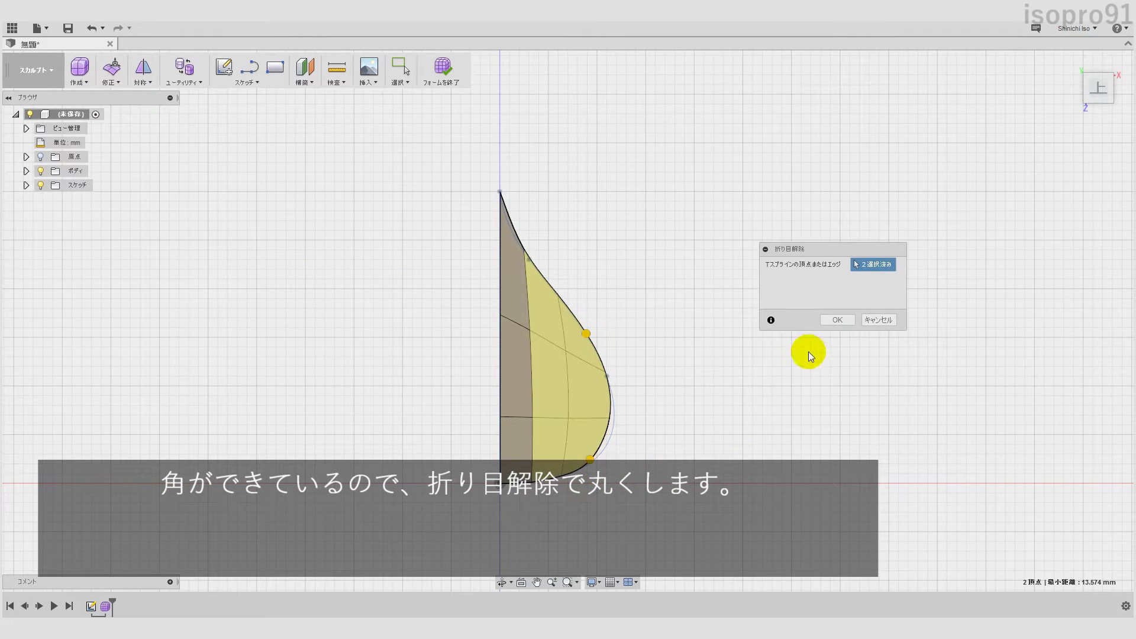
click(840, 320)
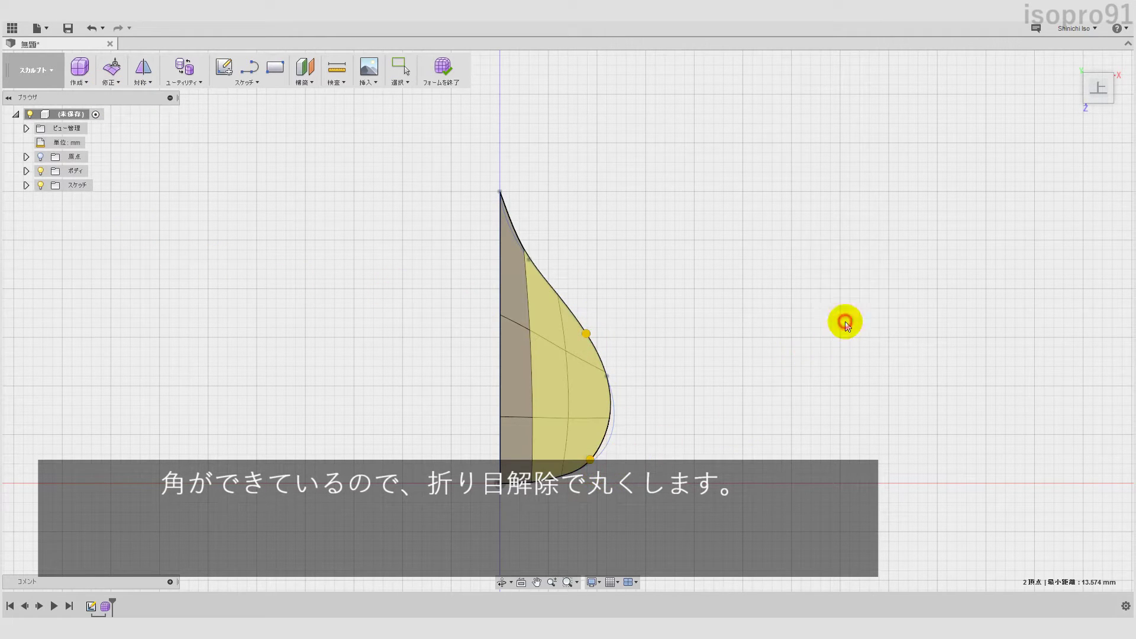
click(111, 66)
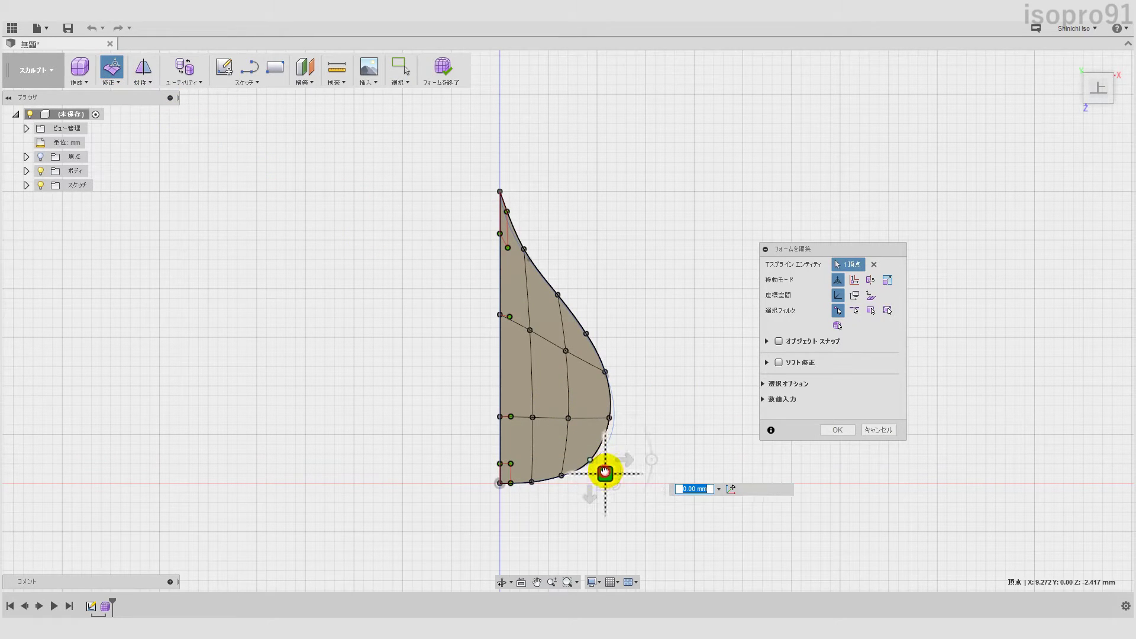
Step: Nudge the lower edge vertex outward and pull the tip's tangent down to sharpen it
drag(609, 467, 629, 436)
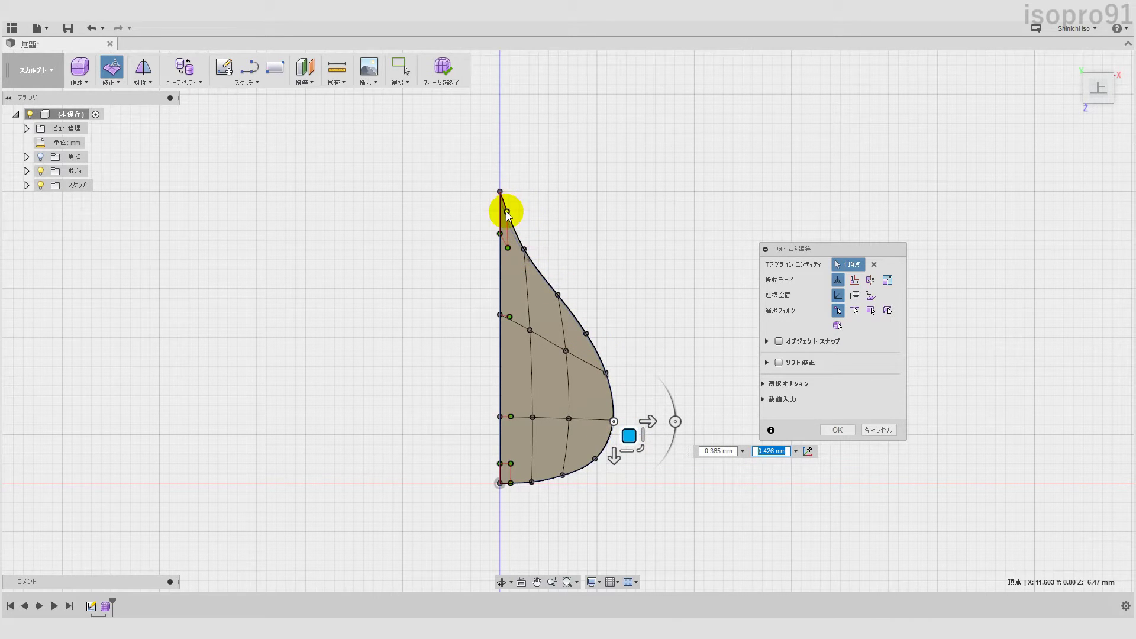
scroll(506, 178, up, 3)
scroll(513, 218, up, 2)
click(510, 263)
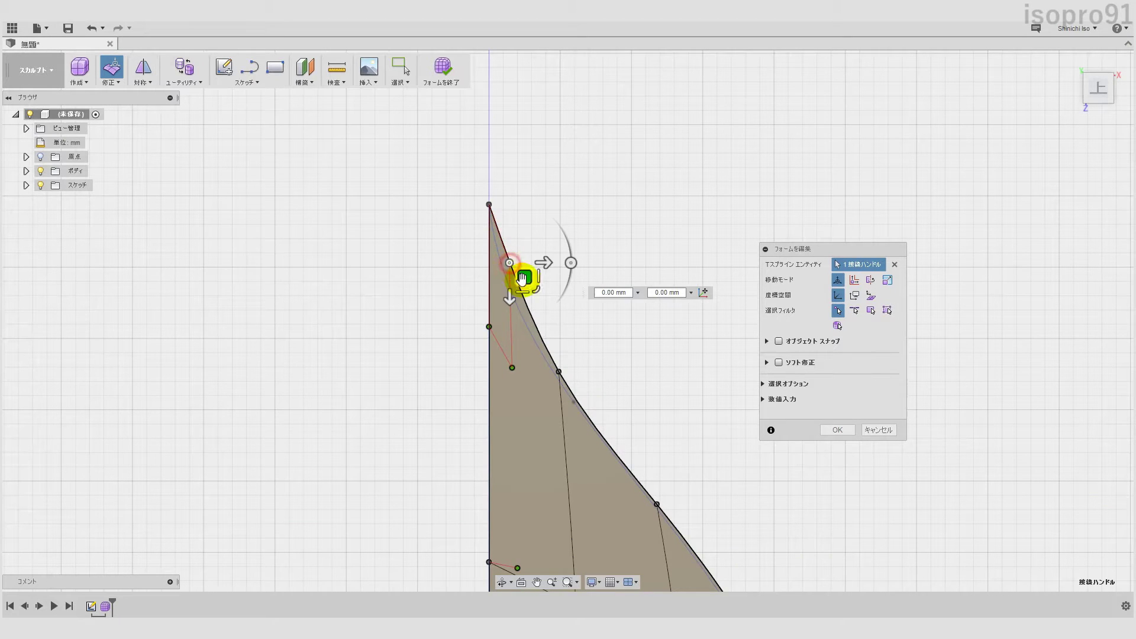
drag(522, 275, 517, 296)
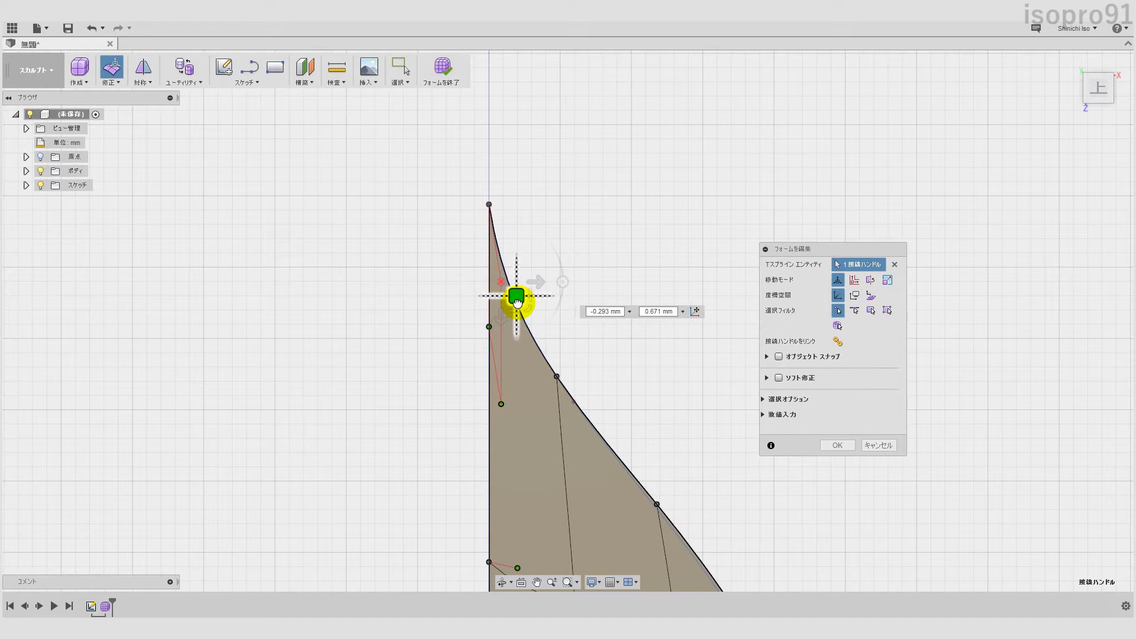
click(658, 504)
Step: Adjust three outer-edge vertices to round the petal's belly, then commit the form edit
scroll(507, 220, up, 3)
click(459, 205)
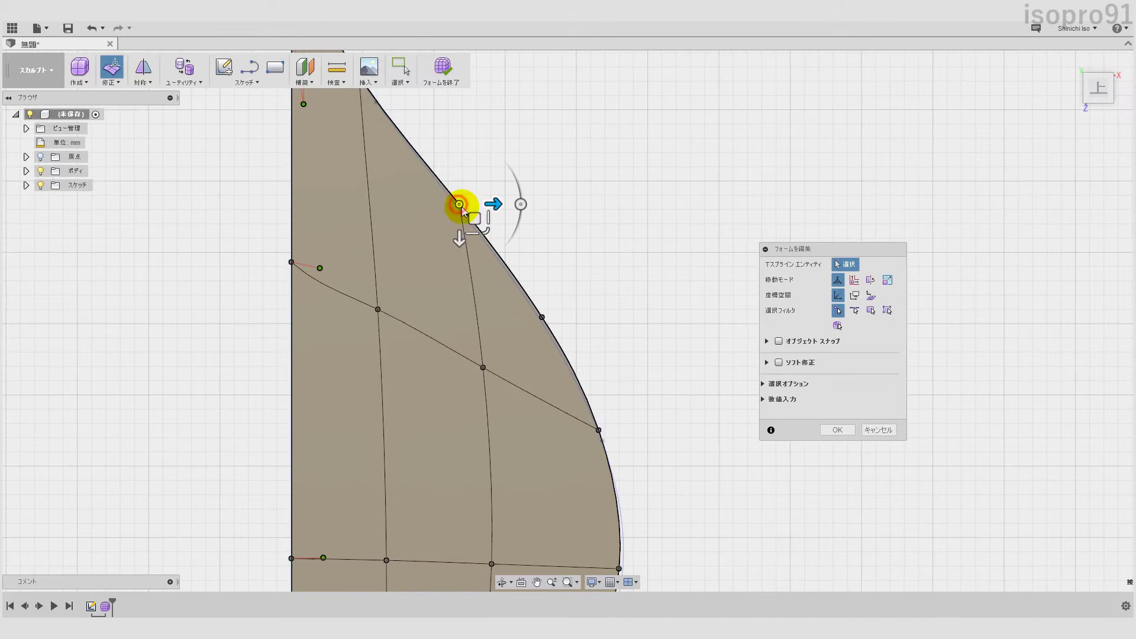
drag(462, 211, 464, 219)
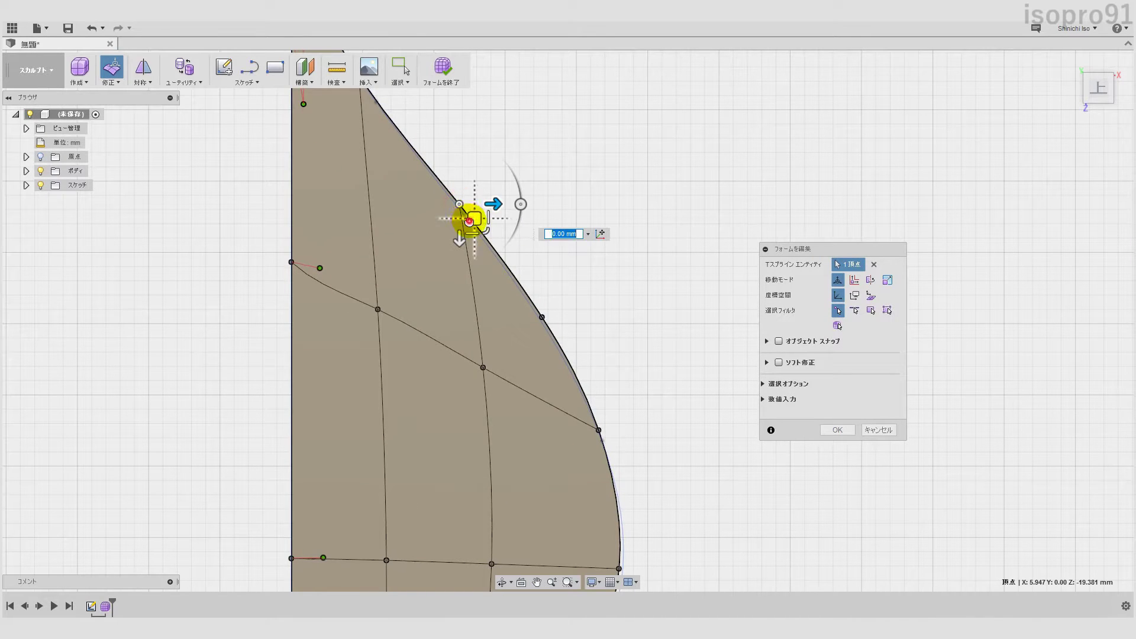
click(543, 320)
drag(559, 331, 555, 337)
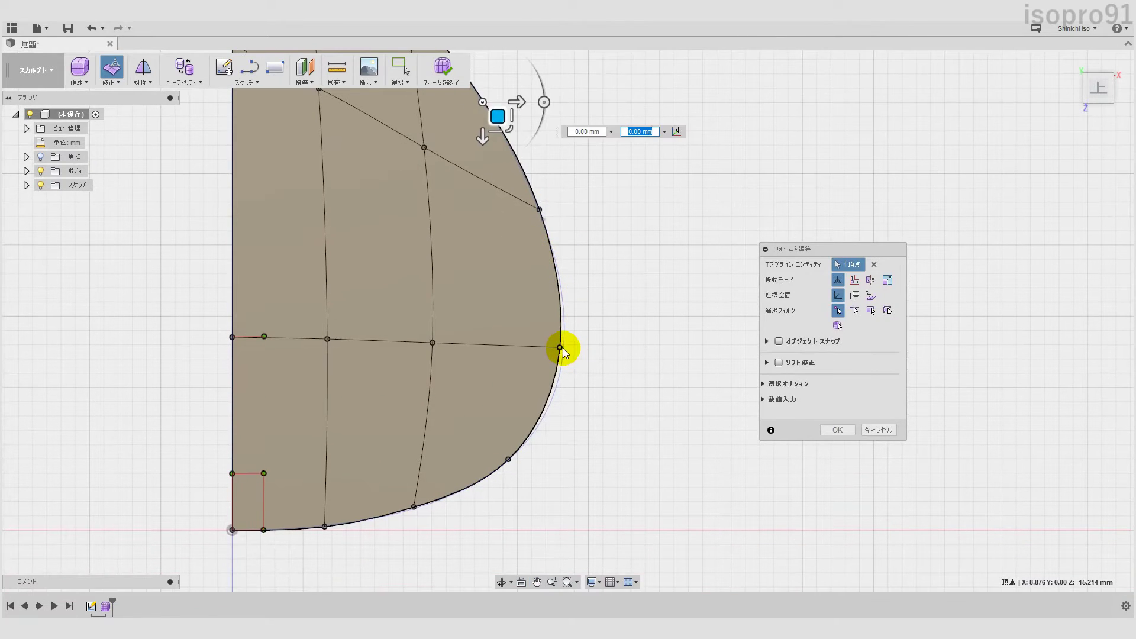
click(561, 348)
drag(572, 362, 576, 363)
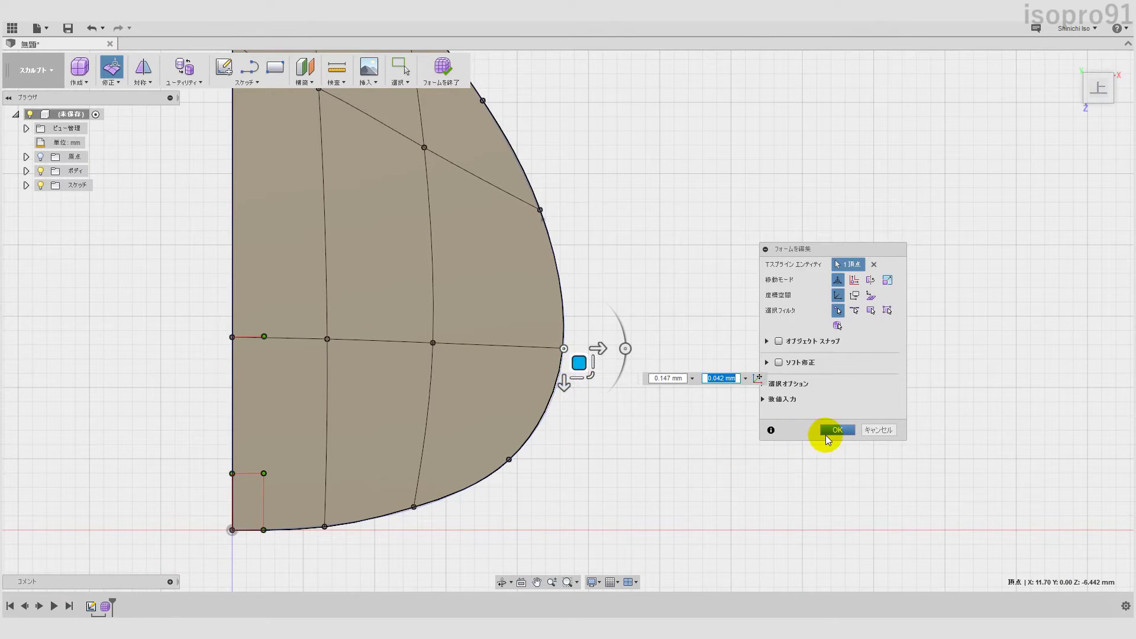
click(827, 435)
scroll(538, 384, up, 2)
scroll(537, 376, down, 3)
scroll(537, 376, down, 2)
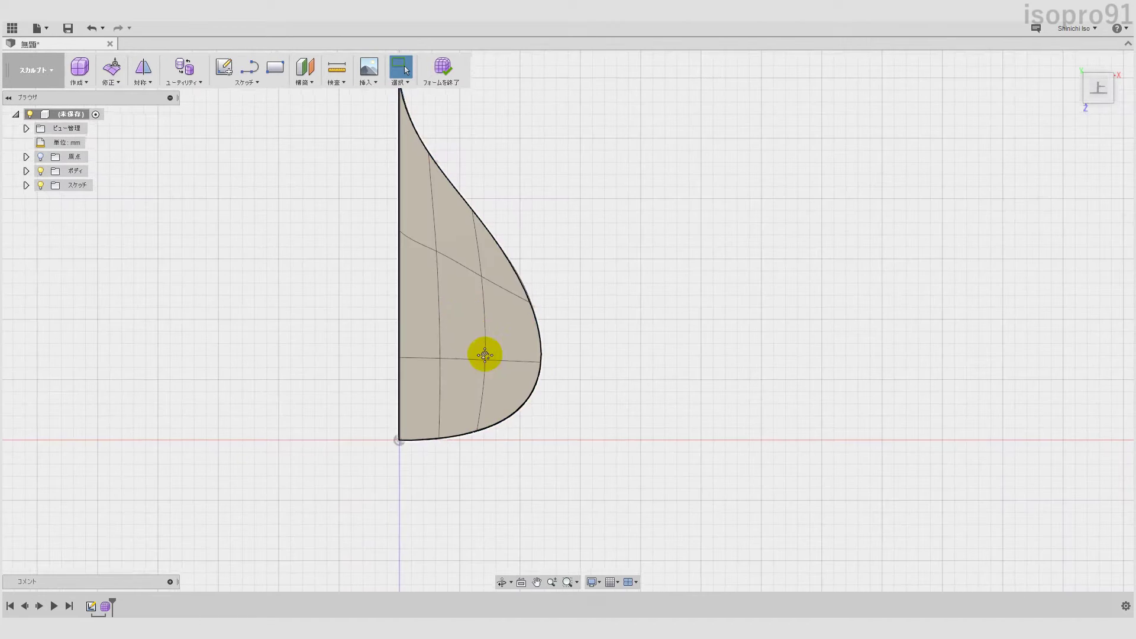
middle_drag(484, 355, 505, 395)
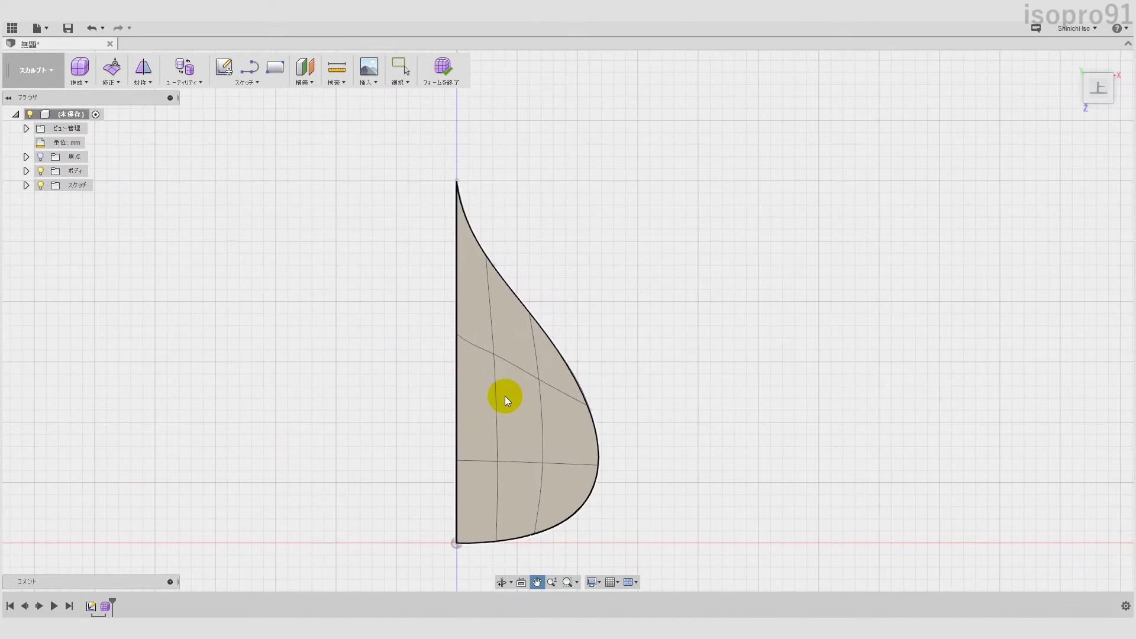
Step: Mirror-duplicate the half-petal body across its straight-edge plane, then return to top view
click(145, 86)
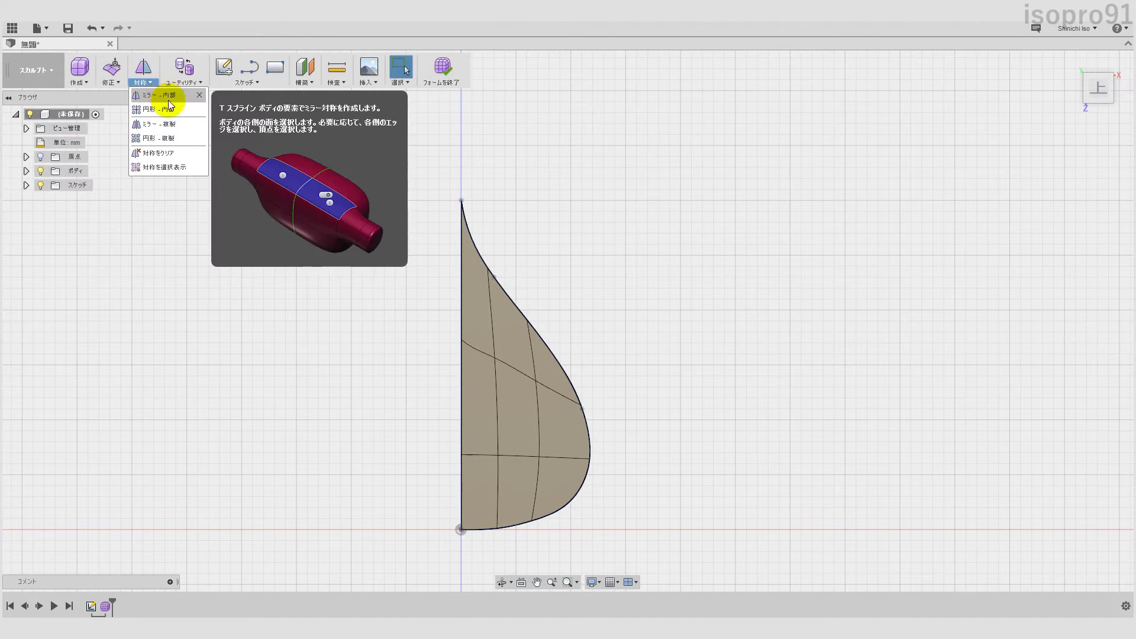
click(174, 123)
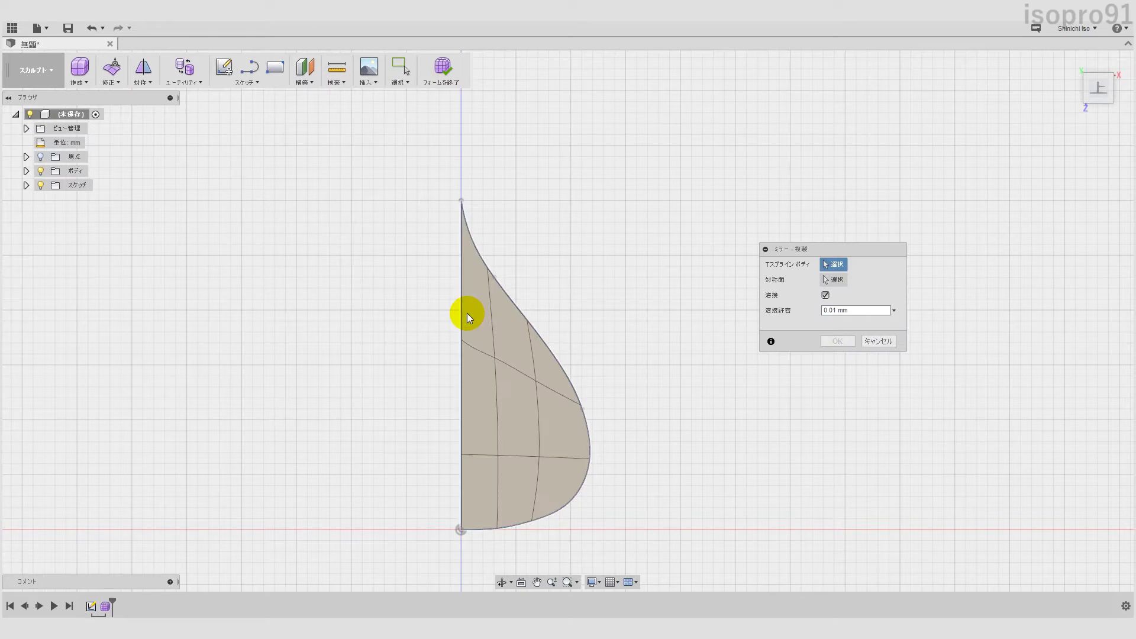
click(827, 281)
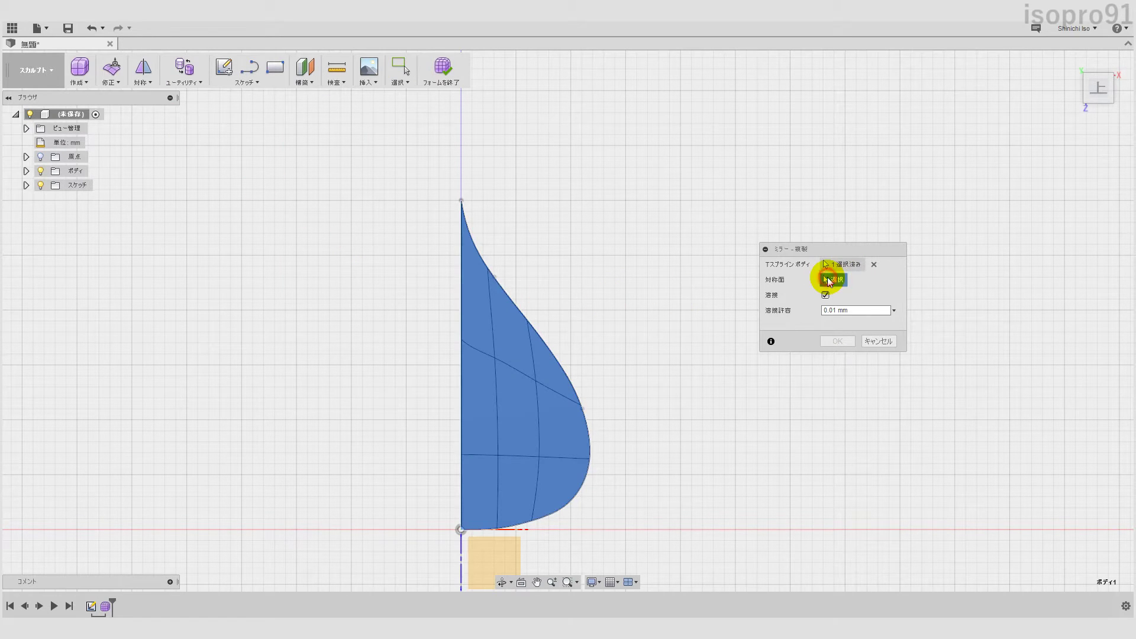
mouse_move(627, 491)
shift+middle_down()
mouse_move(641, 418)
mouse_move(672, 367)
shift+middle_up()
click(658, 343)
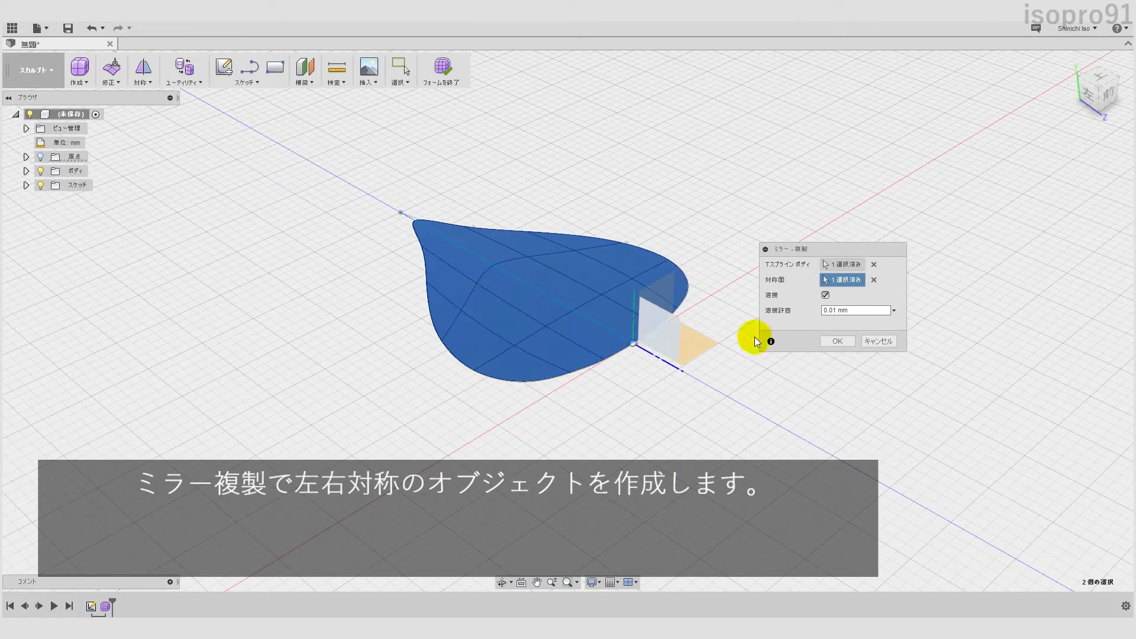
click(825, 341)
mouse_move(820, 340)
shift+middle_down()
mouse_move(678, 413)
mouse_move(684, 423)
shift+middle_up()
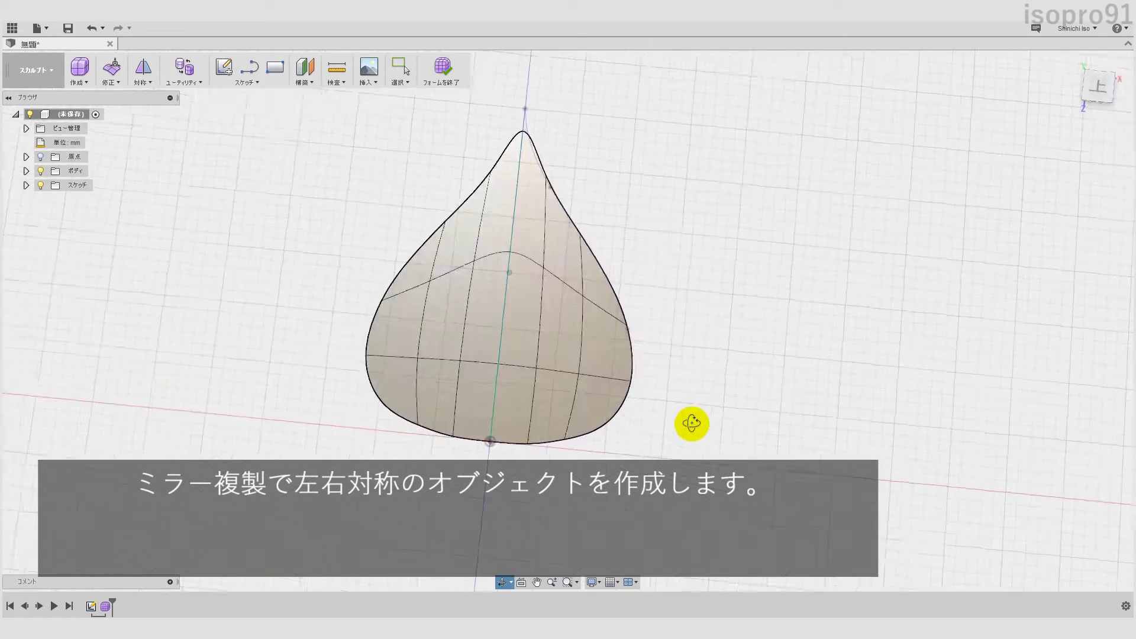
shift+middle_drag(616, 241, 919, 189)
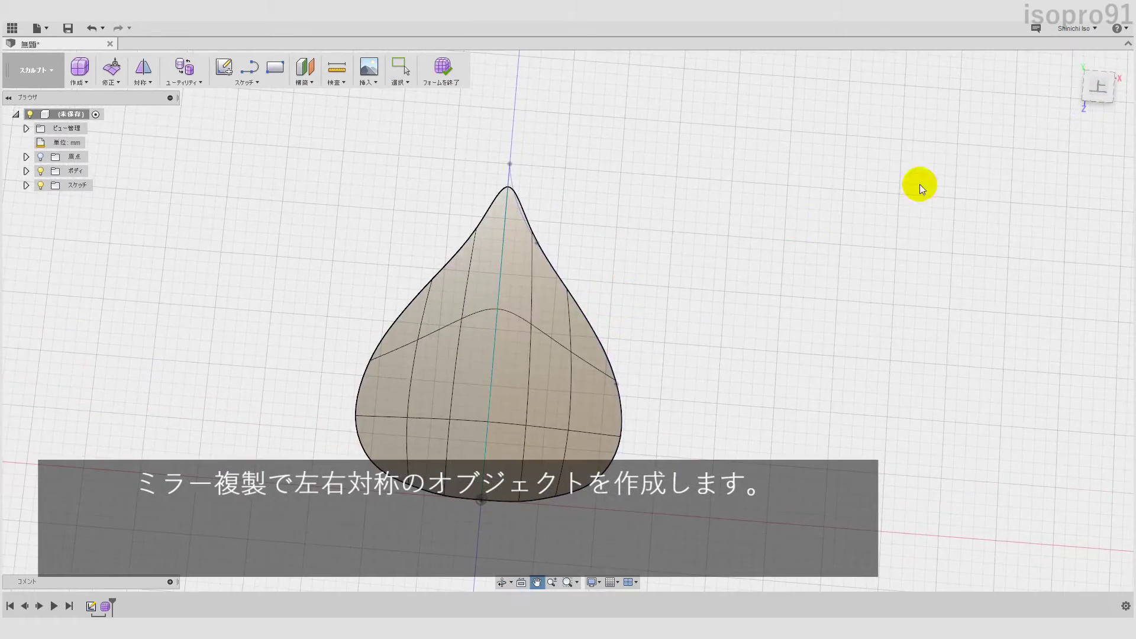
click(1103, 88)
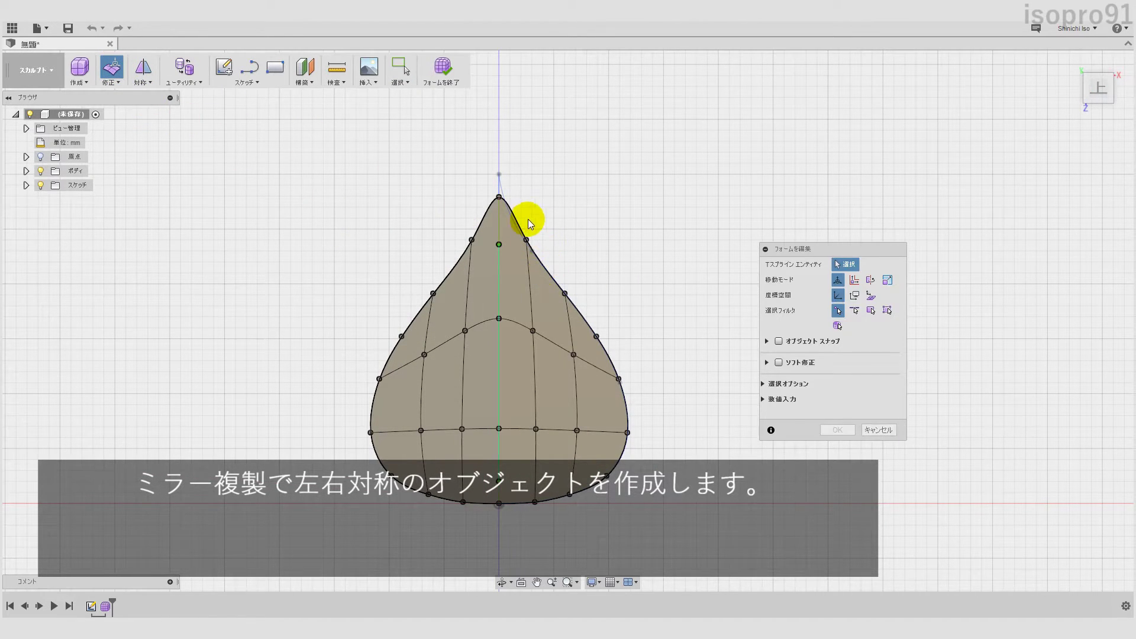
Step: Pull the petal's tip vertices upward and tuck the adjacent vertex in to sharpen the point
drag(413, 210, 583, 328)
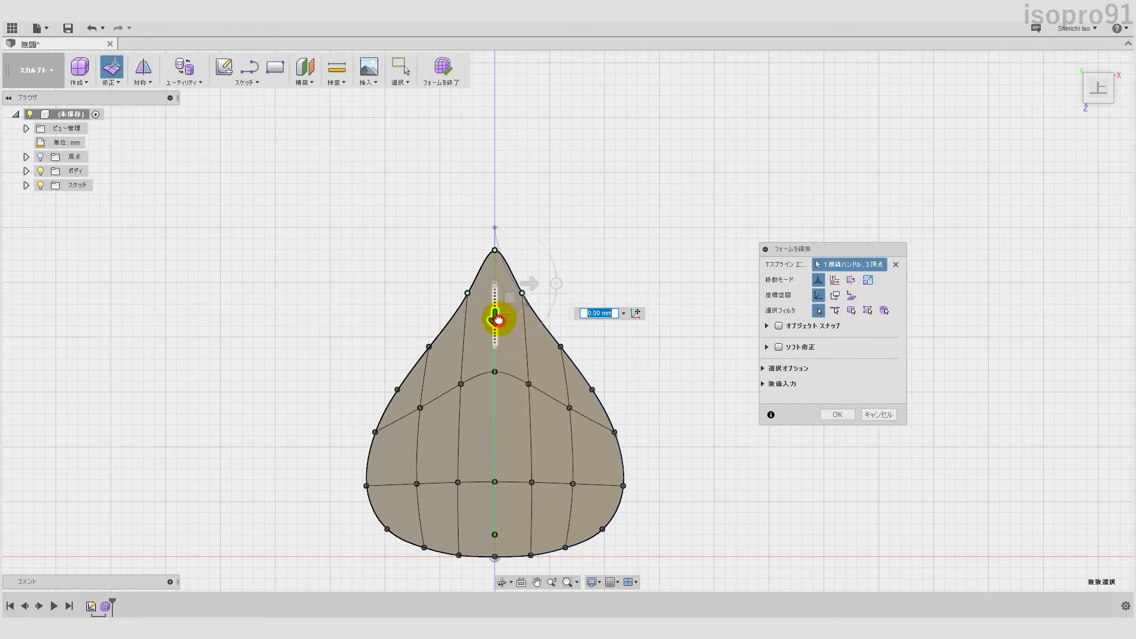
drag(494, 318, 500, 302)
click(666, 203)
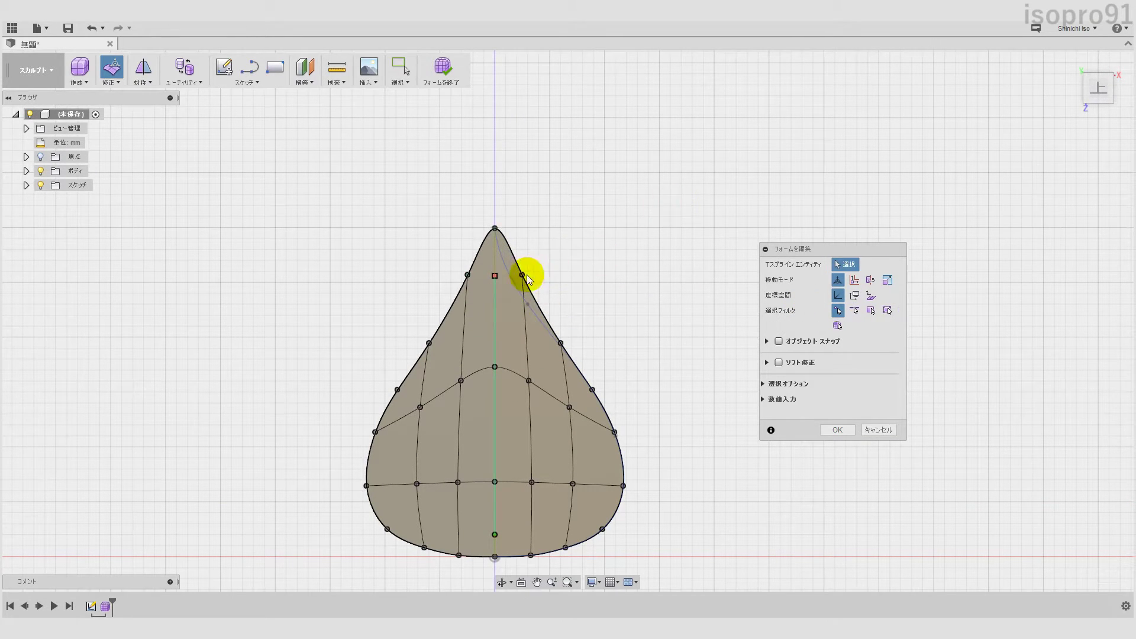
click(521, 274)
drag(535, 289, 527, 294)
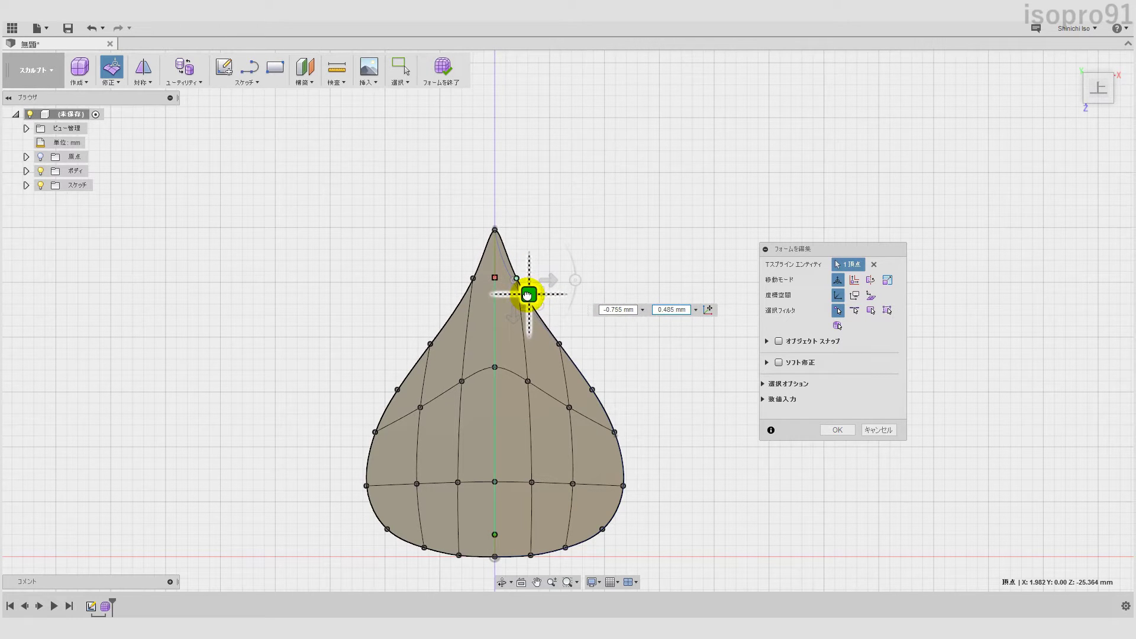
scroll(659, 438, down, 2)
click(659, 438)
scroll(590, 451, up, 5)
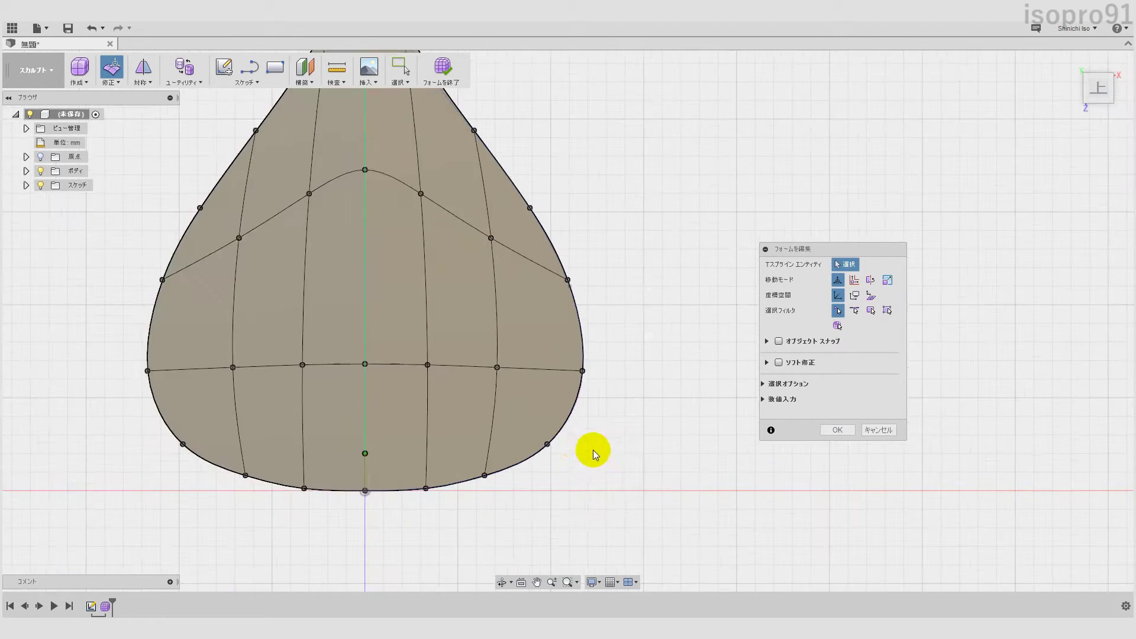
scroll(577, 435, down, 4)
scroll(577, 435, down, 2)
scroll(578, 435, up, 1)
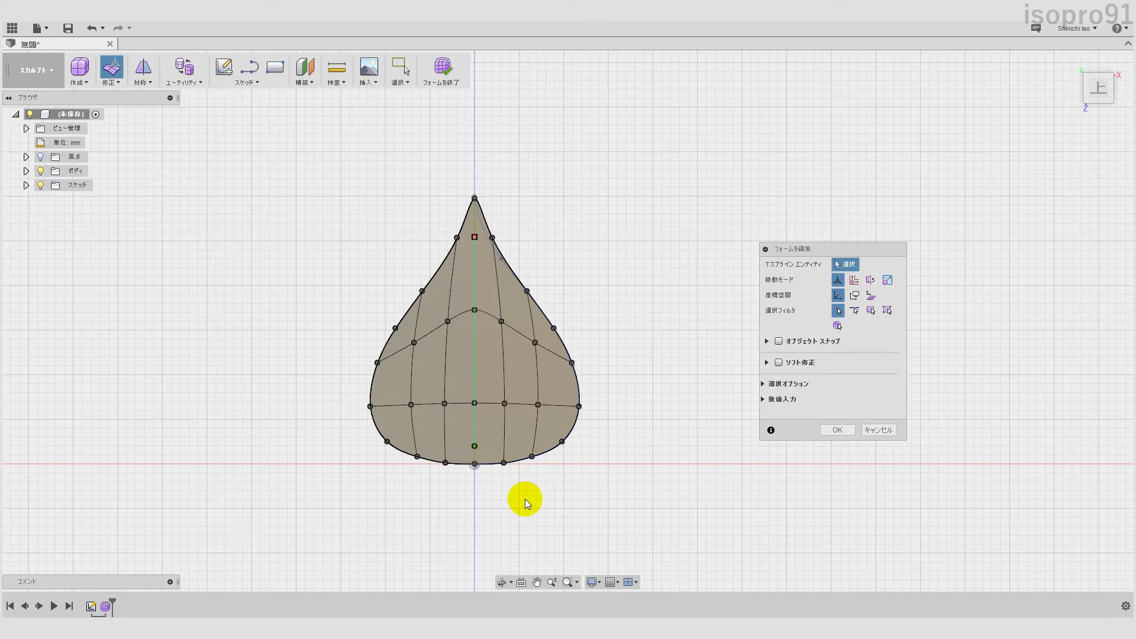
Step: Scale the petal's right-half vertices to 0.833 about a pivot at the bottom centre
drag(486, 513, 613, 252)
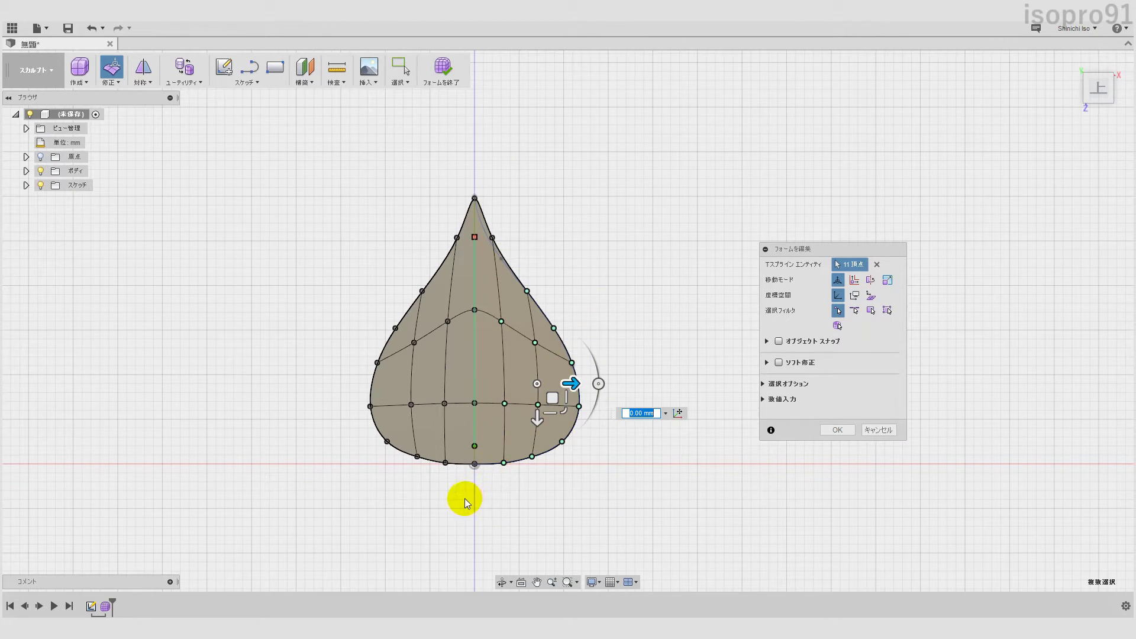
drag(464, 499, 610, 262)
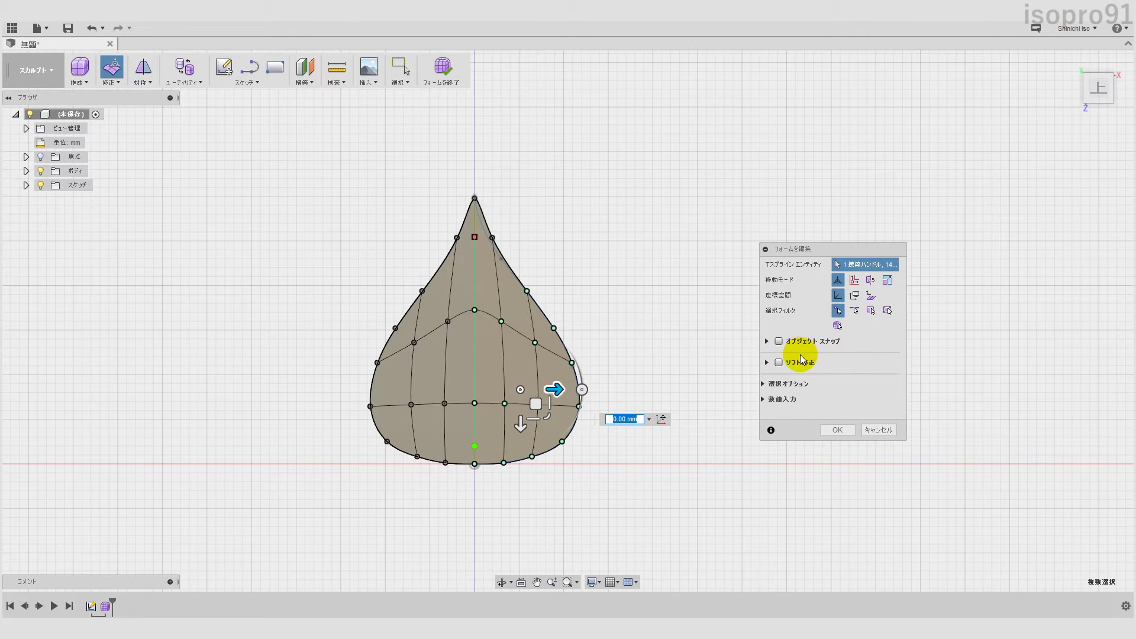
click(661, 419)
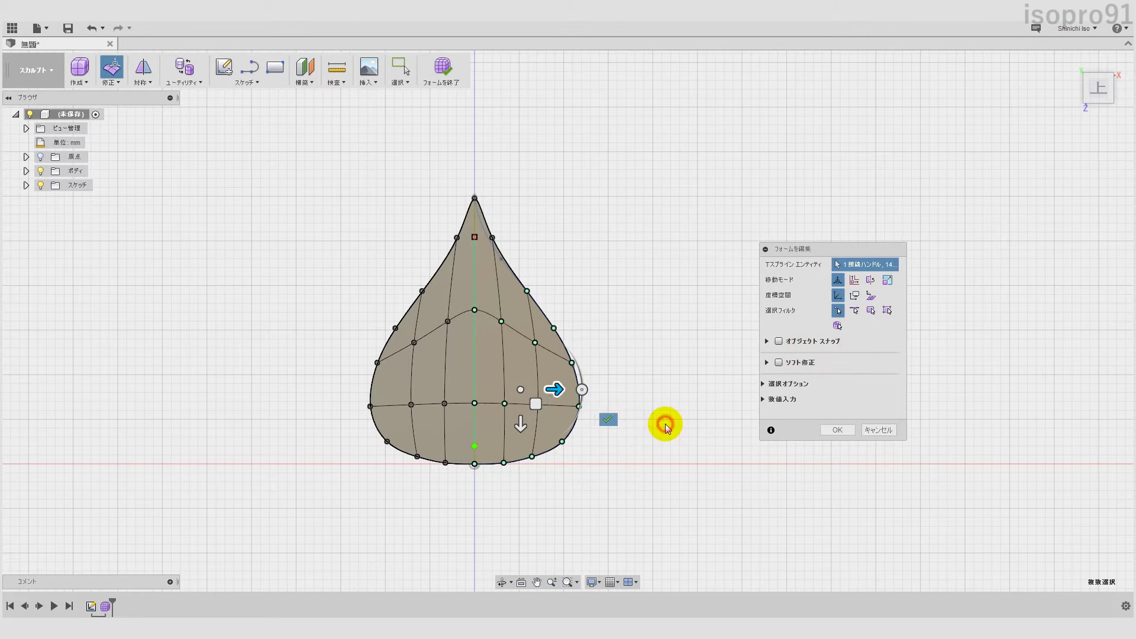
click(474, 463)
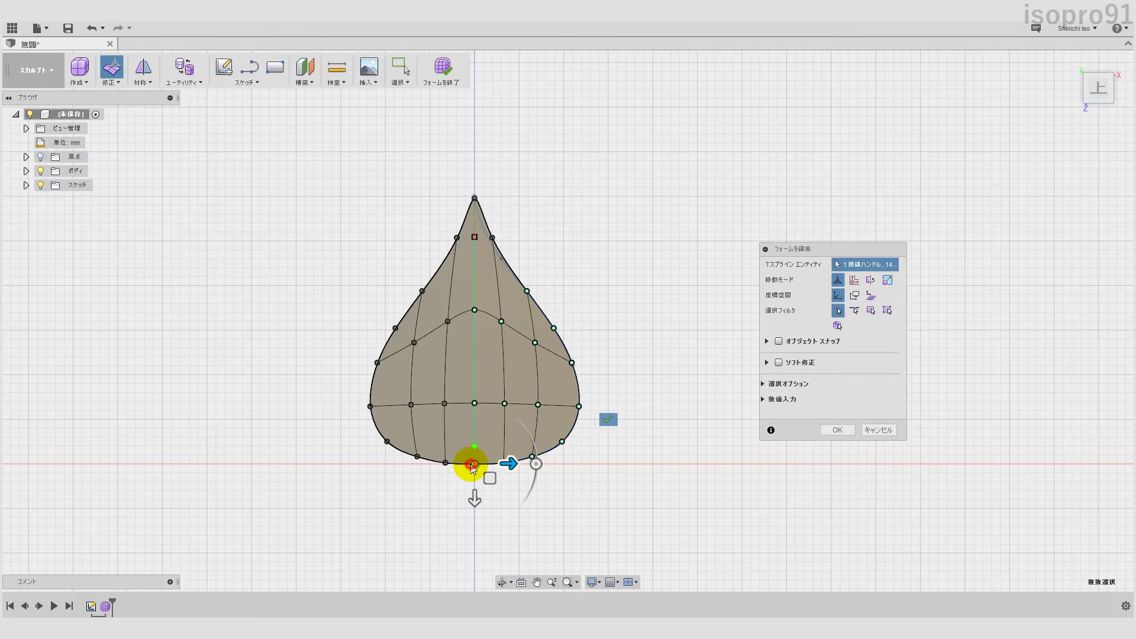
click(618, 494)
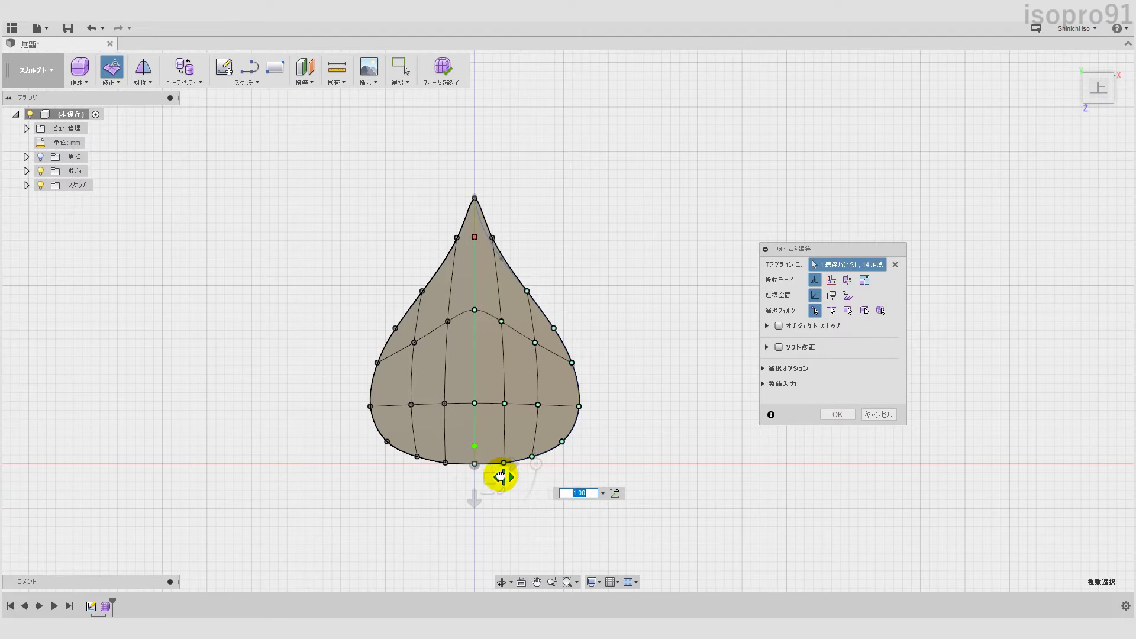
drag(502, 475, 496, 477)
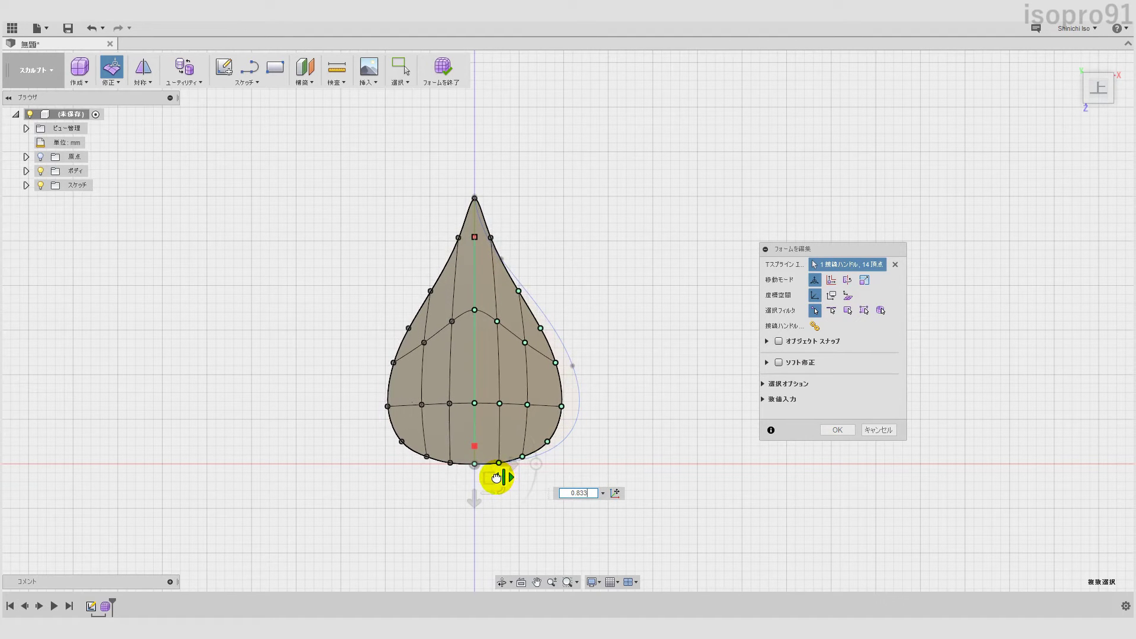
Step: Finish the form edit and pick the teardrop body for a circular duplicate
click(829, 430)
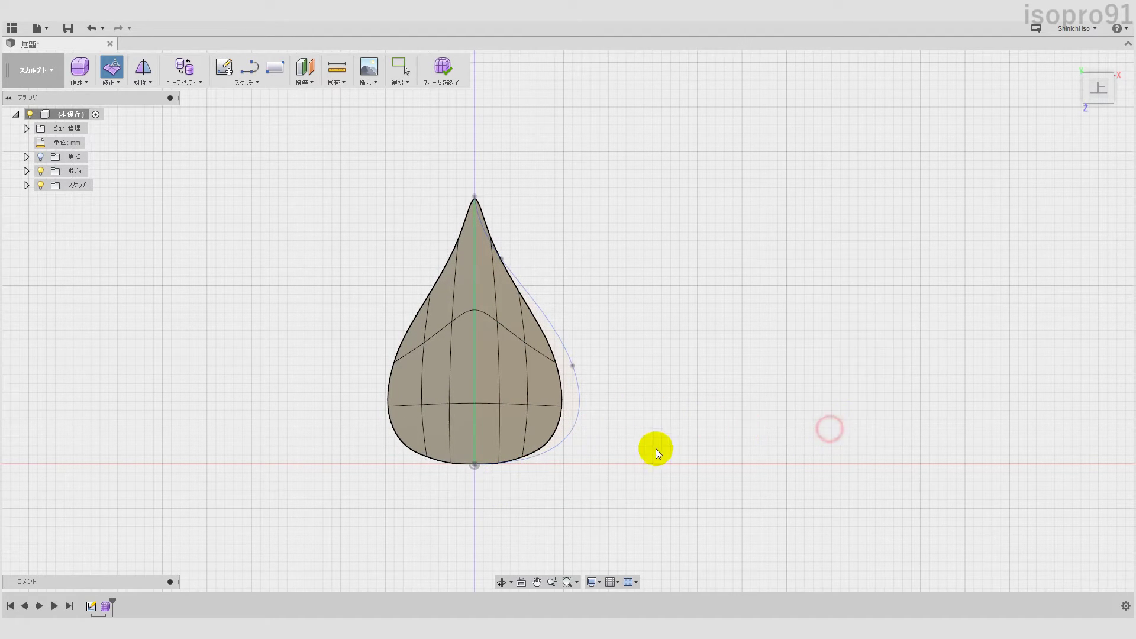
scroll(620, 435, up, 2)
scroll(612, 426, down, 2)
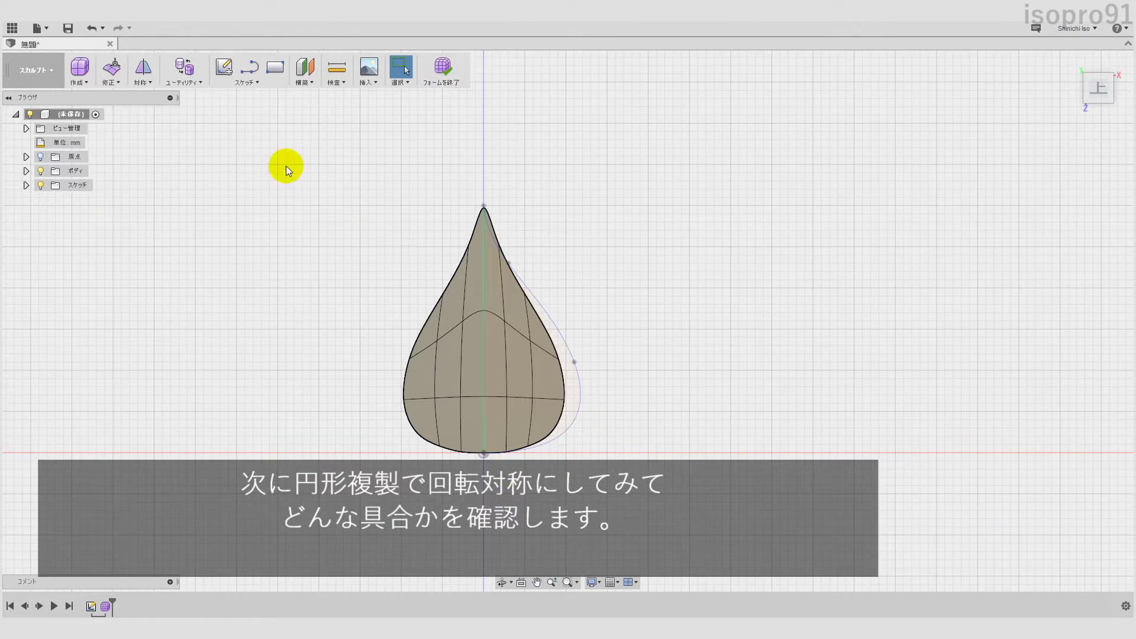
click(155, 83)
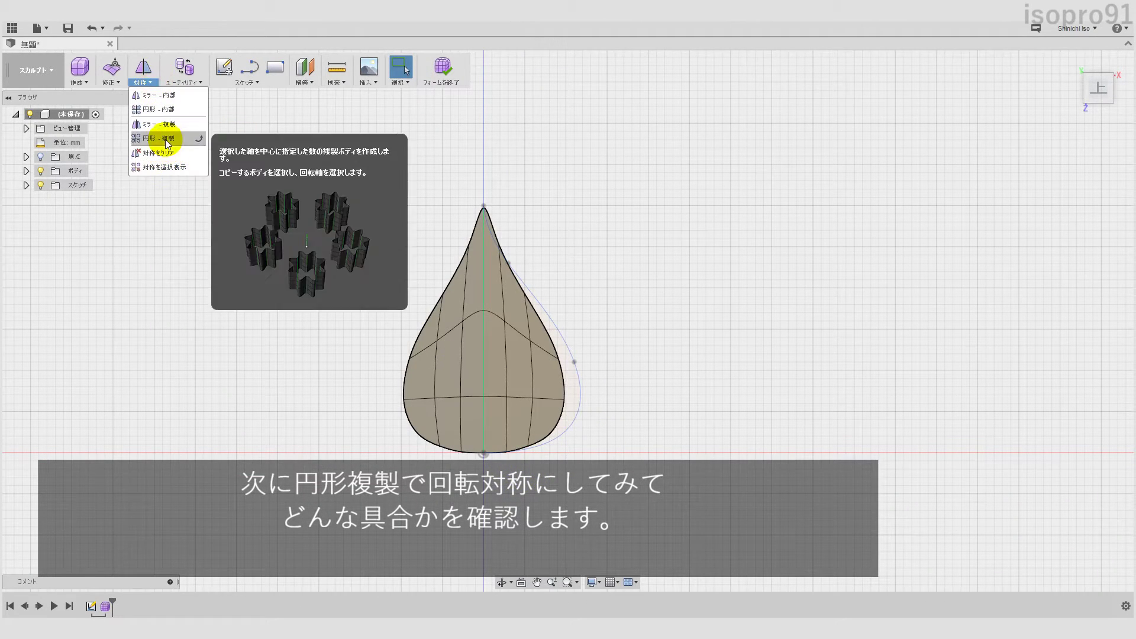
click(165, 140)
click(520, 338)
click(834, 279)
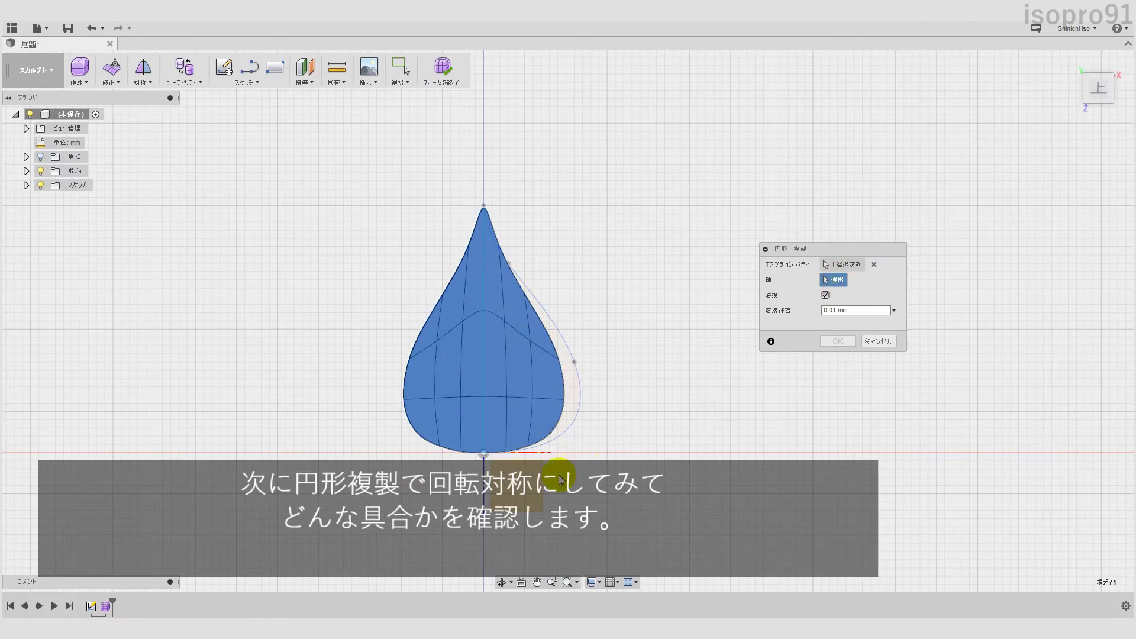
Step: Use the vertical axis, turn off Weld, and make 5 petal copies
mouse_move(579, 438)
shift+middle_down()
mouse_move(615, 391)
mouse_move(634, 400)
shift+middle_up()
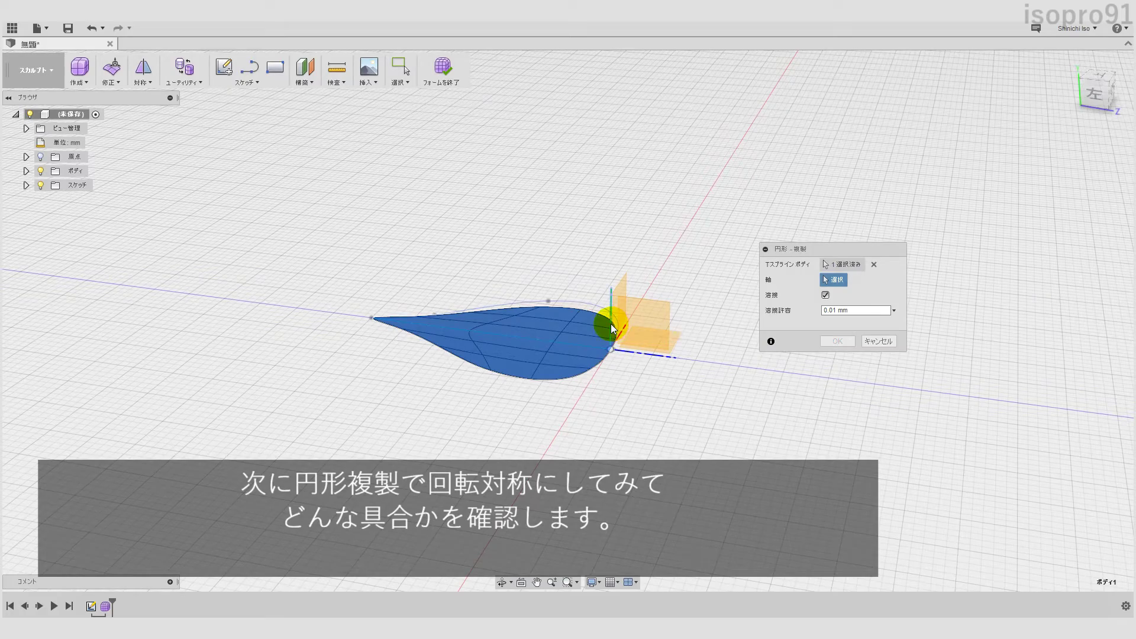
click(611, 325)
click(825, 295)
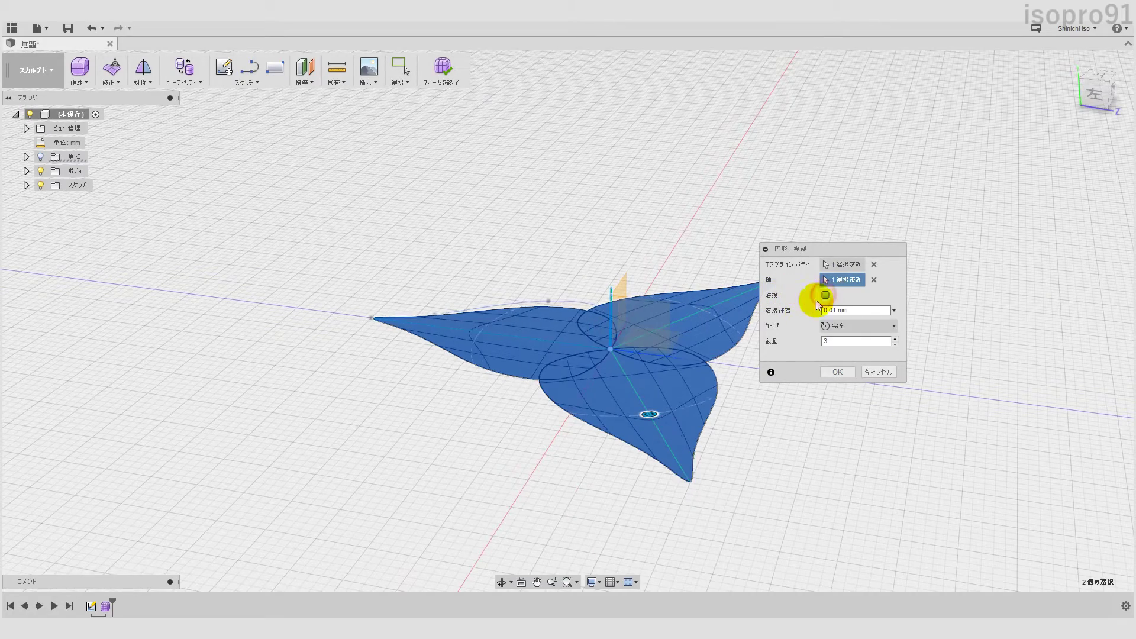
shift+middle_drag(634, 357, 669, 402)
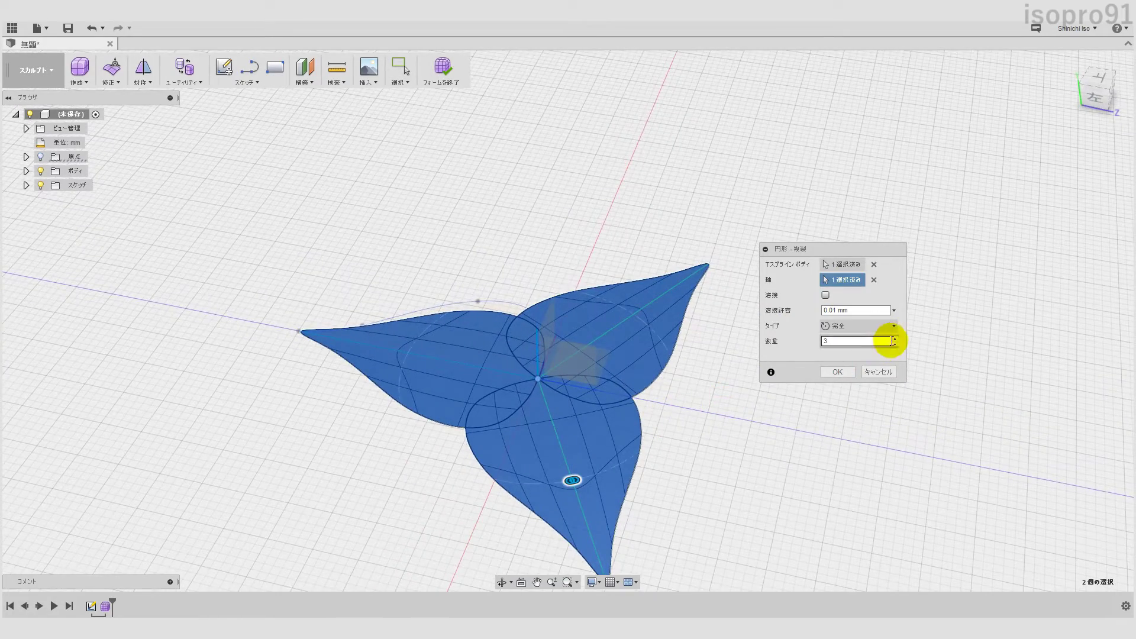
click(894, 338)
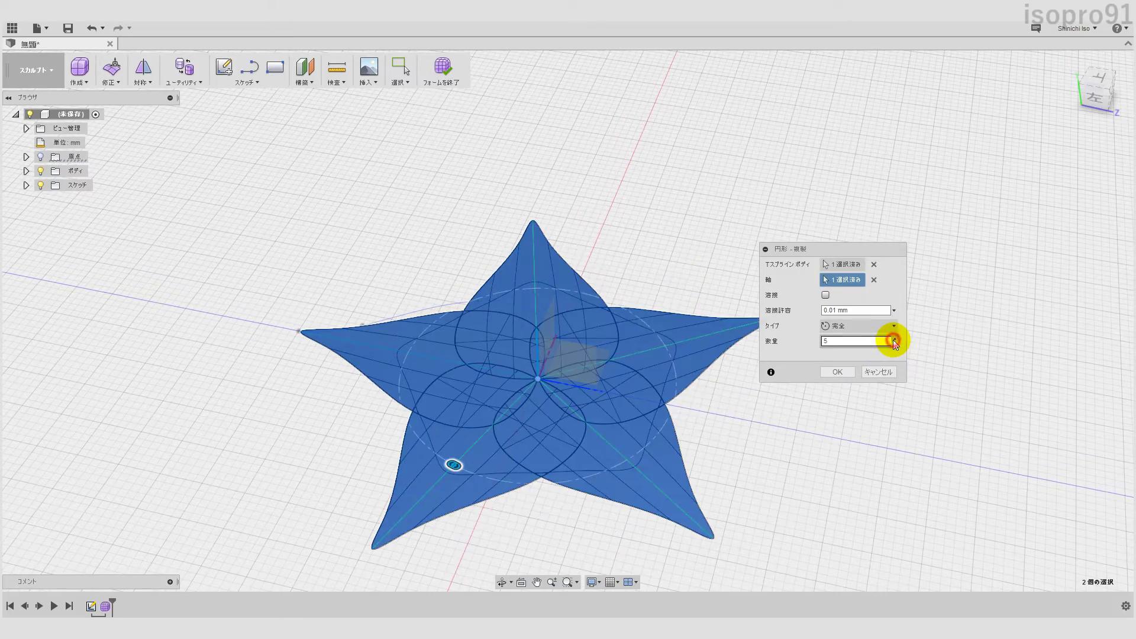
click(845, 374)
mouse_move(846, 374)
shift+middle_down()
mouse_move(690, 376)
mouse_move(684, 487)
shift+middle_up()
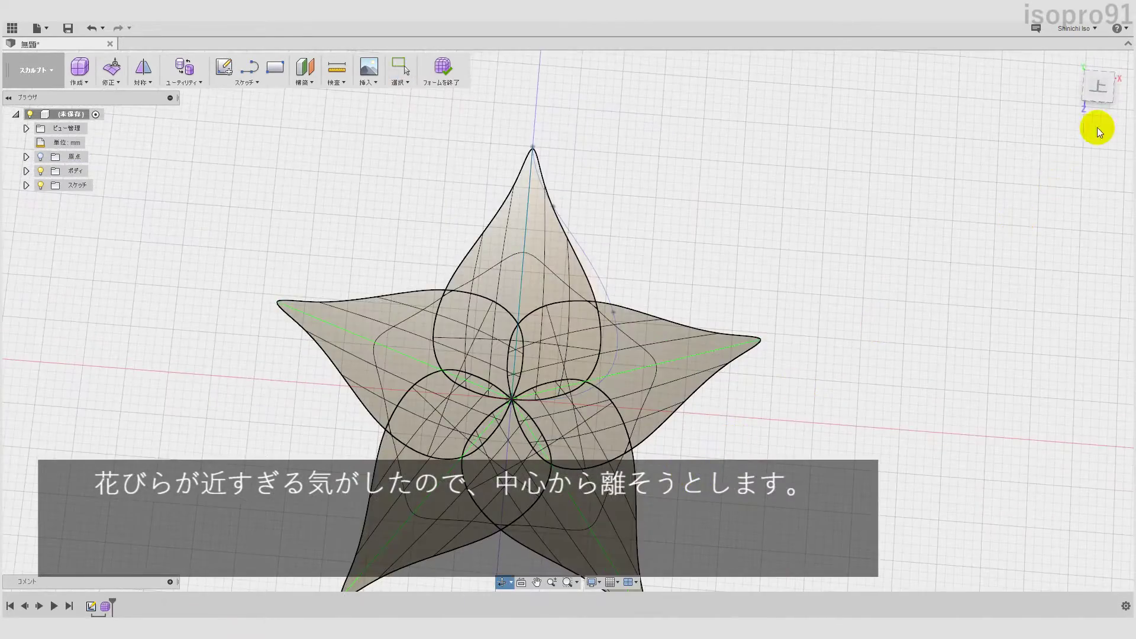
Step: Switch to top view and reopen Edit Form on the flower
click(1097, 88)
click(113, 67)
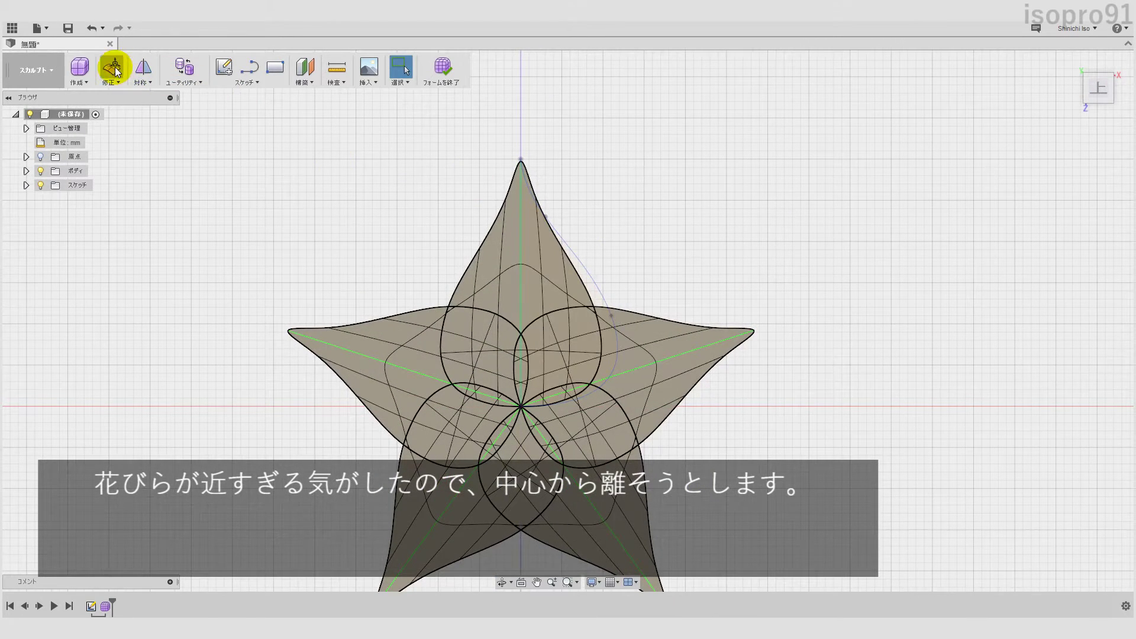
click(875, 431)
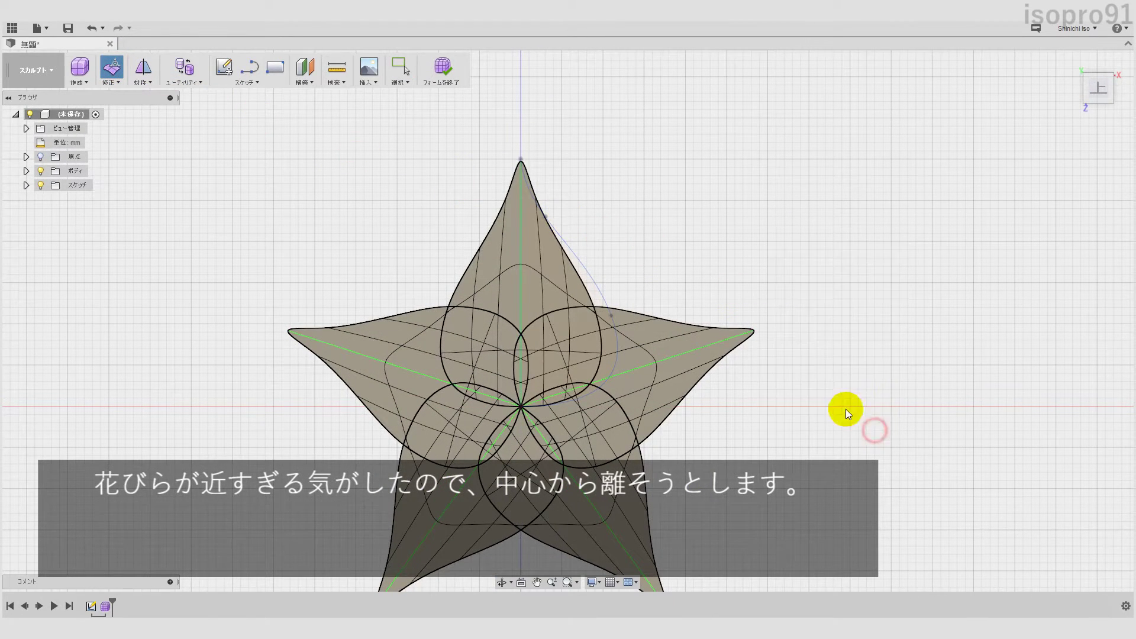
right_click(763, 332)
click(761, 305)
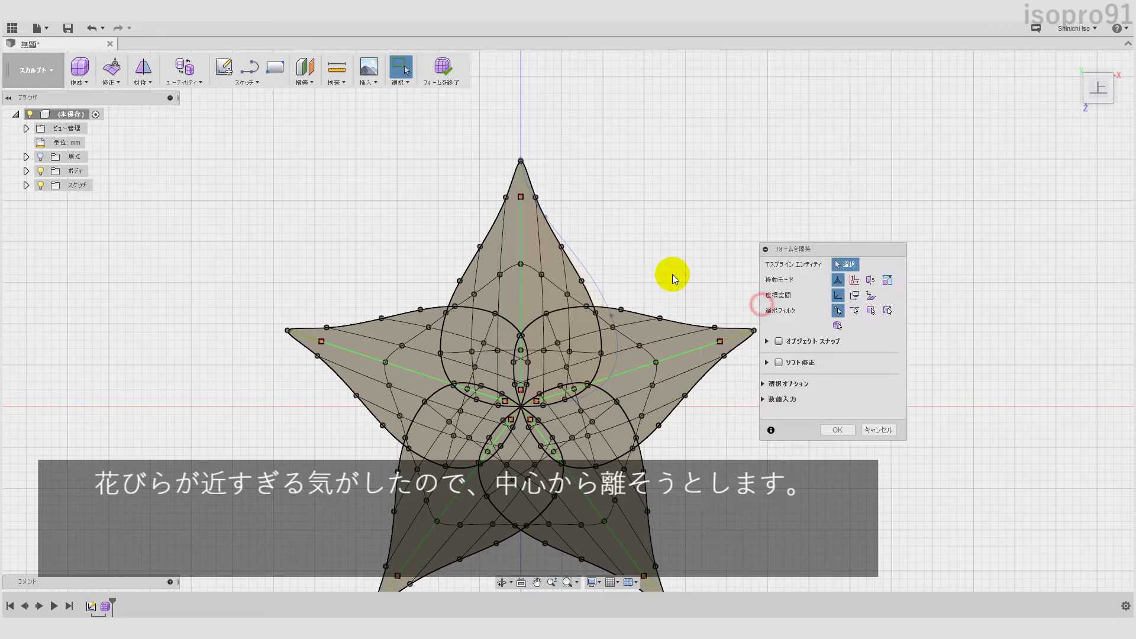
Step: Grow a vertex selection across the petal and move it 11 mm from the centre
click(562, 246)
click(772, 386)
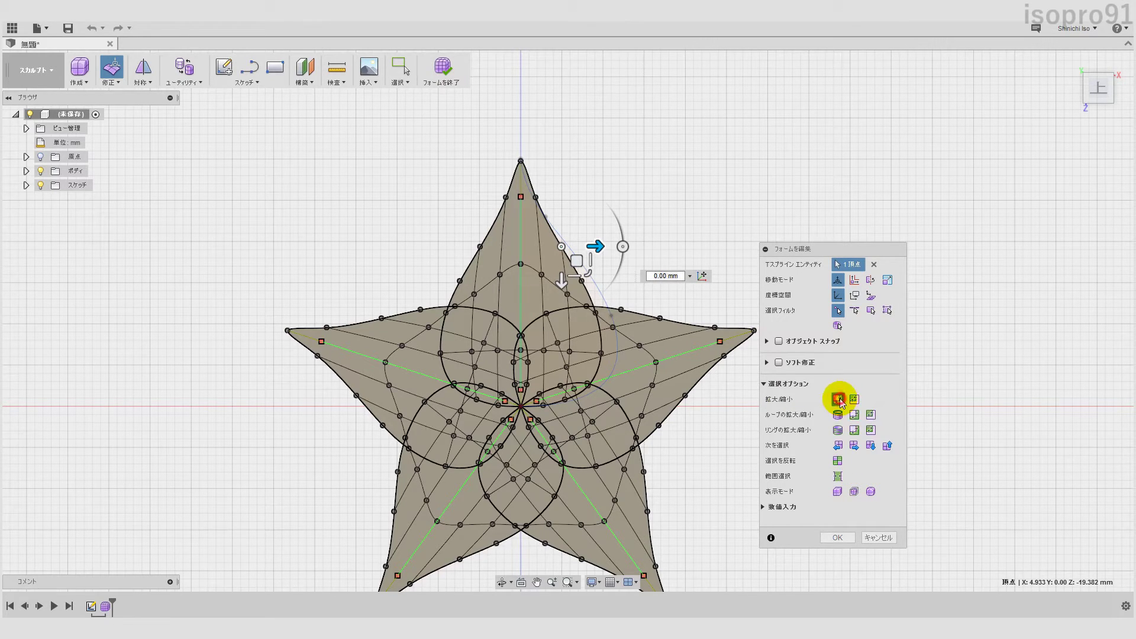
click(838, 399)
click(838, 400)
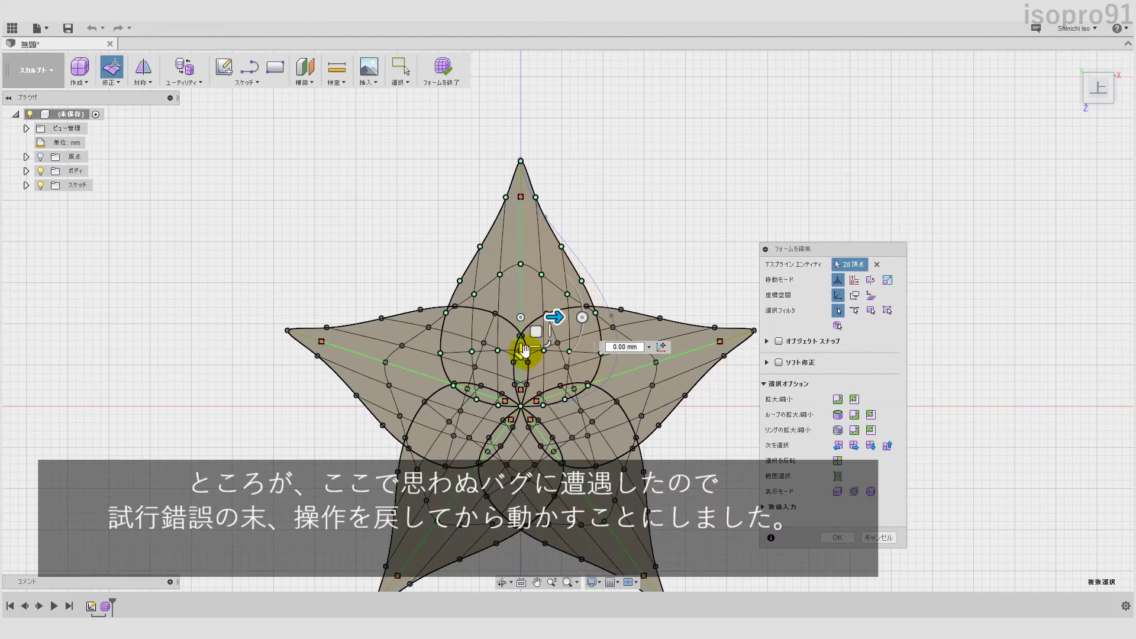
drag(524, 349, 532, 254)
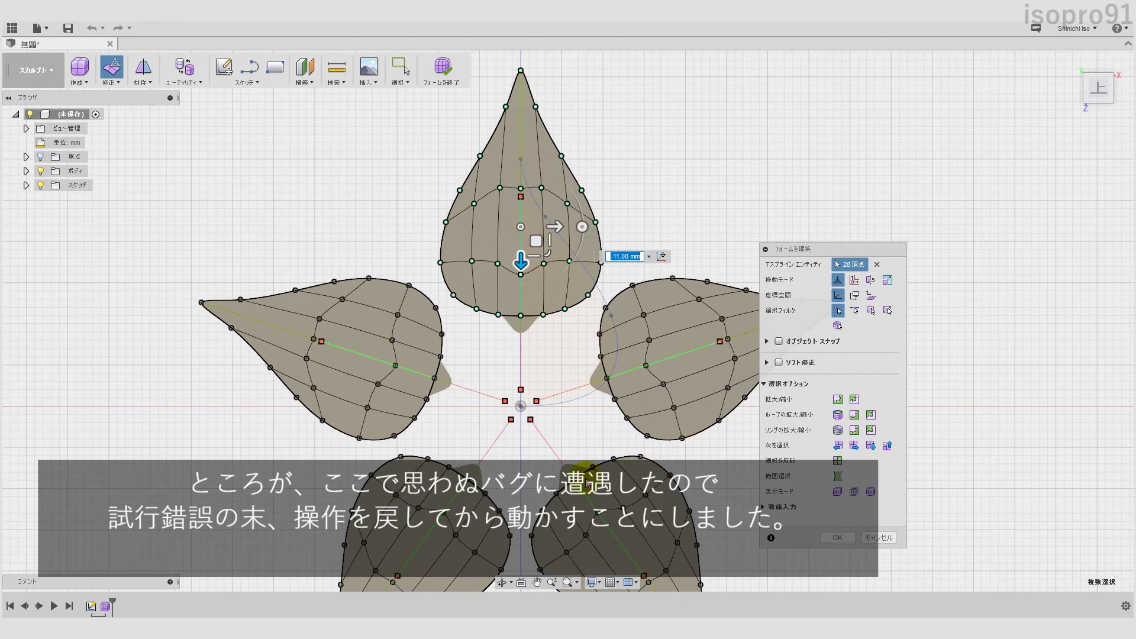
mouse_move(520, 260)
shift+middle_down()
mouse_move(684, 382)
mouse_move(679, 299)
mouse_move(631, 380)
mouse_move(651, 489)
shift+middle_up()
Step: Confirm the petal move and hide the Sketch1 curve
click(834, 537)
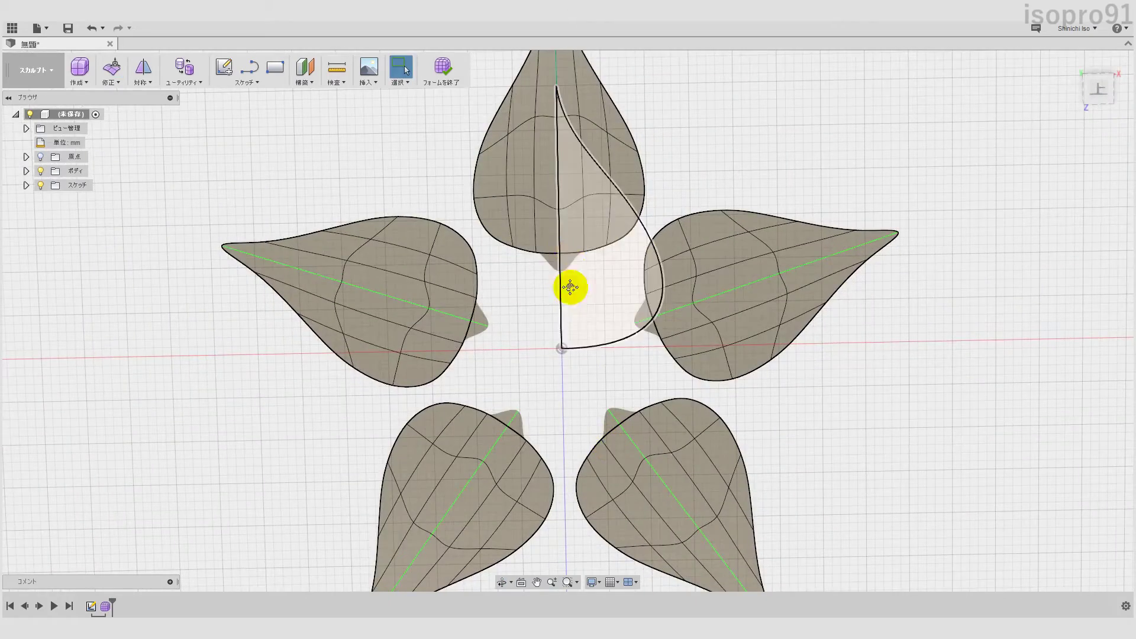
middle_drag(573, 287, 574, 406)
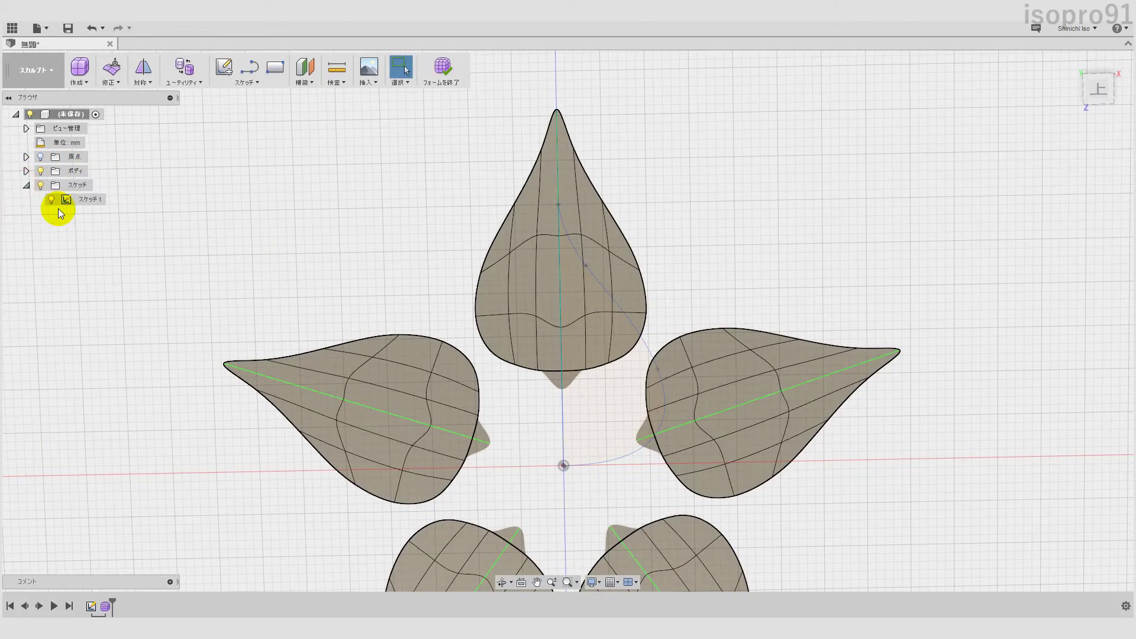
click(51, 201)
click(29, 185)
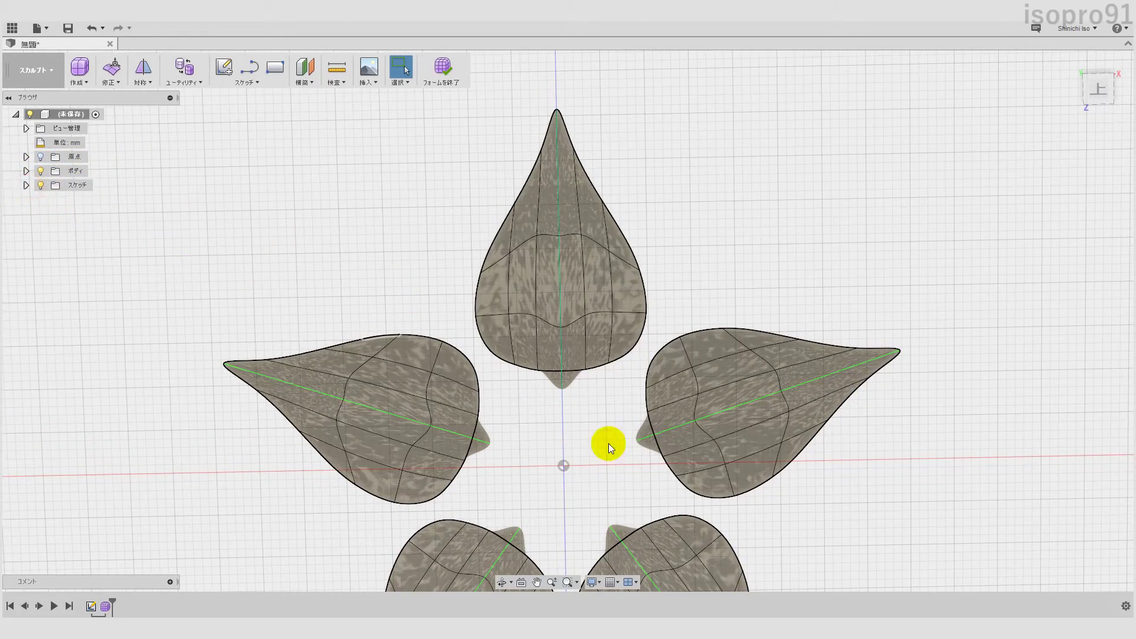
mouse_move(609, 443)
shift+middle_down()
mouse_move(654, 427)
mouse_move(626, 482)
mouse_move(633, 438)
shift+middle_up()
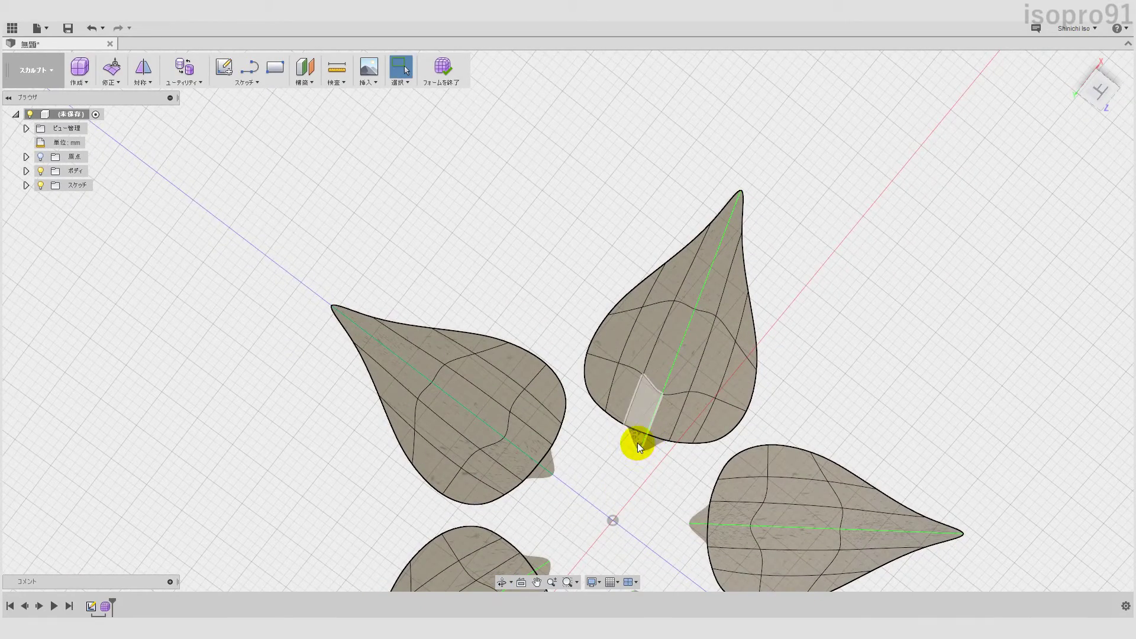
Step: Try pushing a petal's inner face toward the centre in Edit Form
click(118, 70)
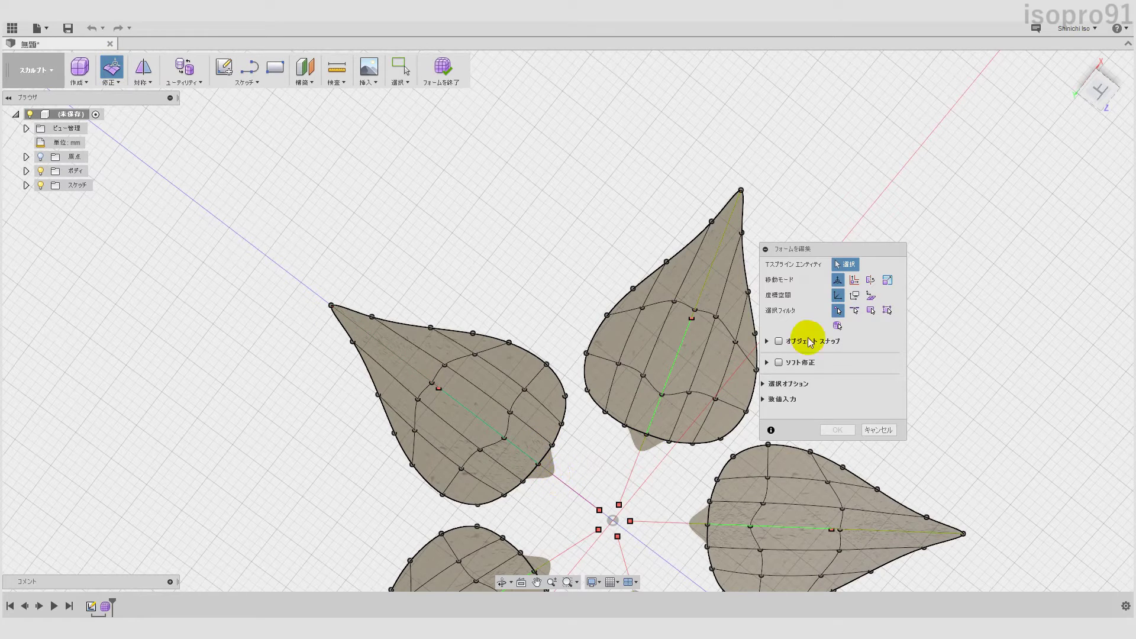
click(871, 310)
click(517, 444)
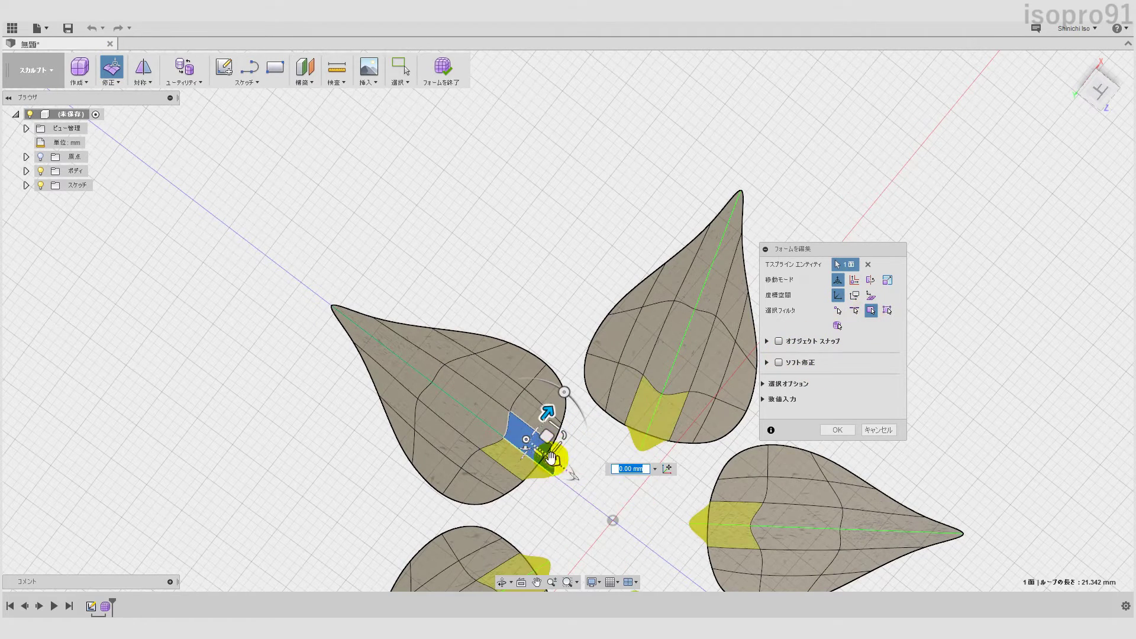
mouse_move(552, 457)
mouse_down()
mouse_move(515, 434)
mouse_move(590, 469)
mouse_up()
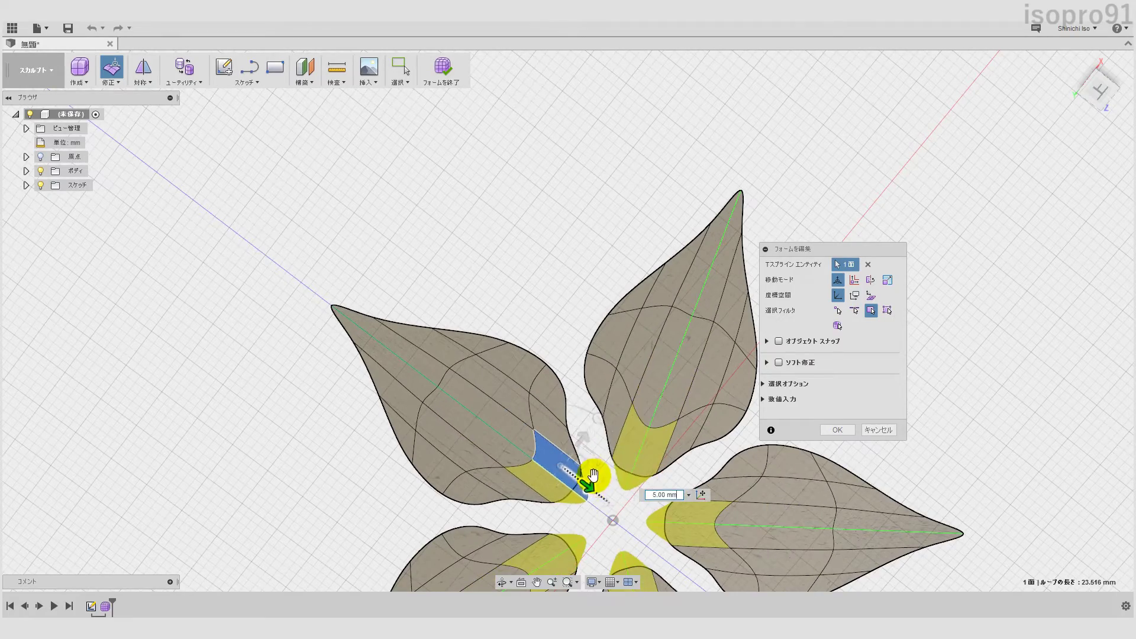
drag(610, 400, 559, 509)
mouse_move(559, 509)
shift+middle_down()
mouse_move(545, 436)
mouse_move(477, 438)
mouse_move(479, 477)
shift+middle_up()
Step: Try pulling the base-notch vertex in top view, then cancel the edit
click(1101, 84)
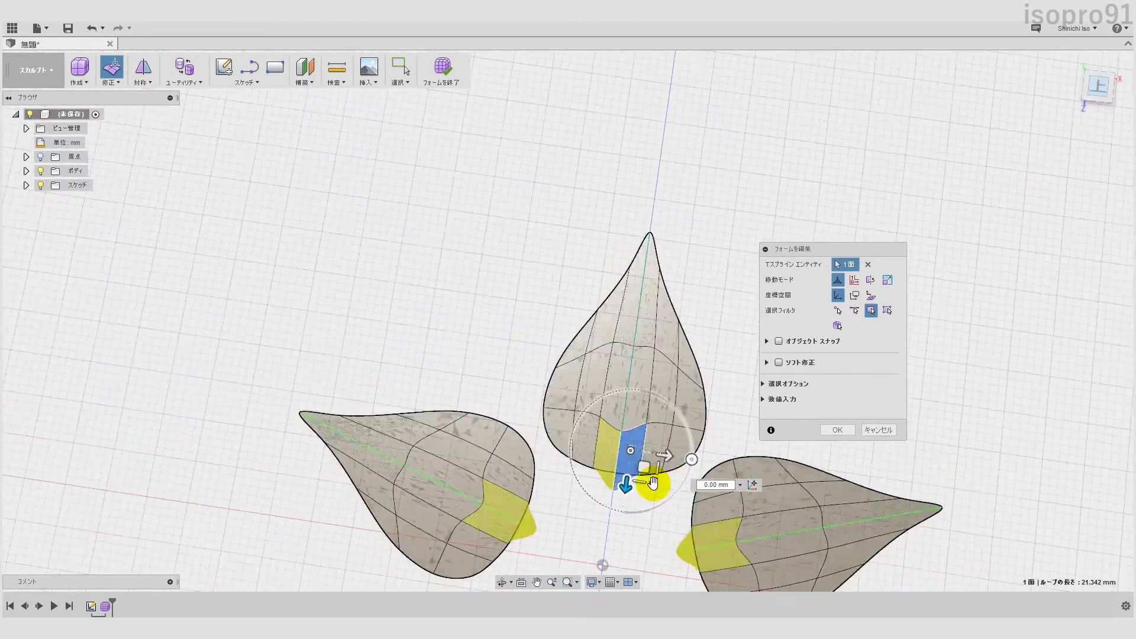
scroll(542, 359, up, 3)
scroll(514, 359, up, 2)
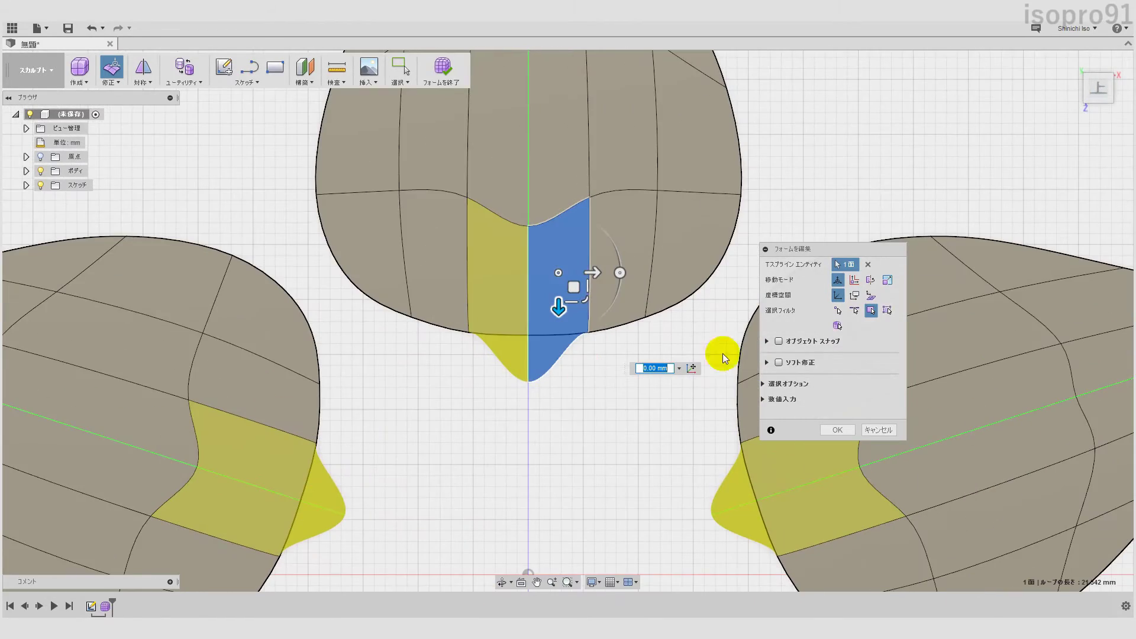
click(838, 310)
click(528, 334)
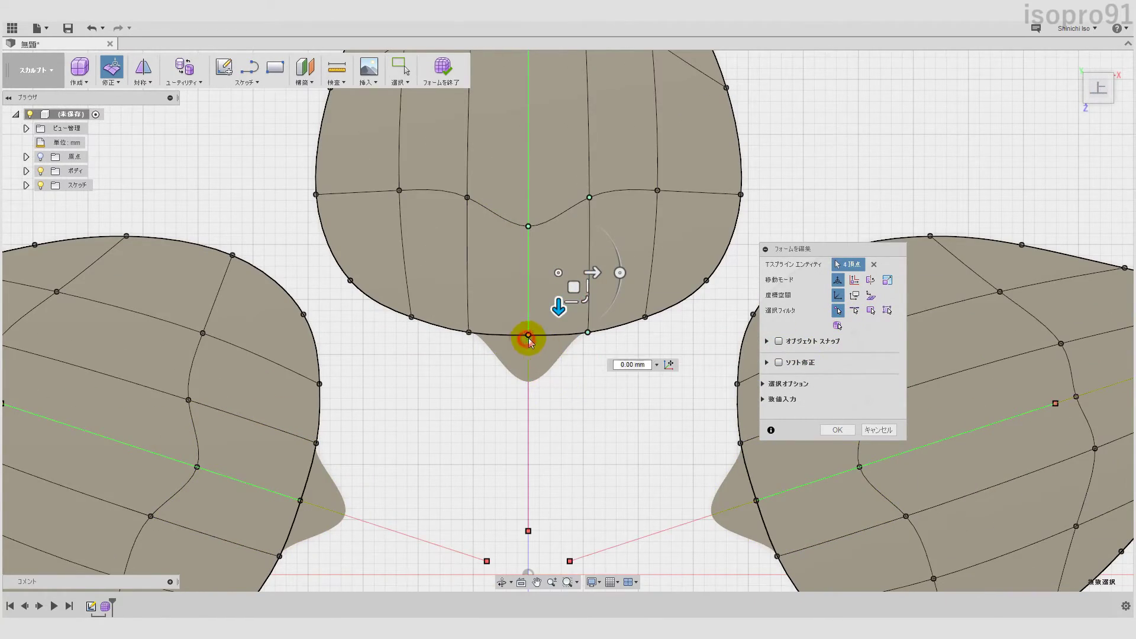
mouse_move(528, 372)
mouse_down()
mouse_move(535, 563)
mouse_move(550, 234)
mouse_up()
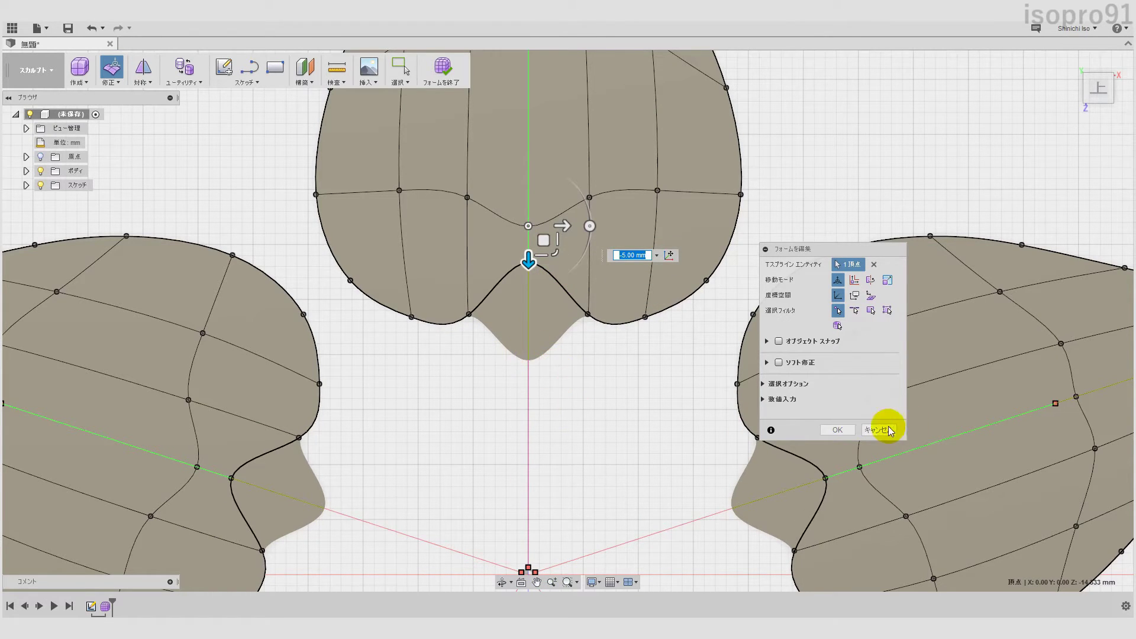
click(878, 429)
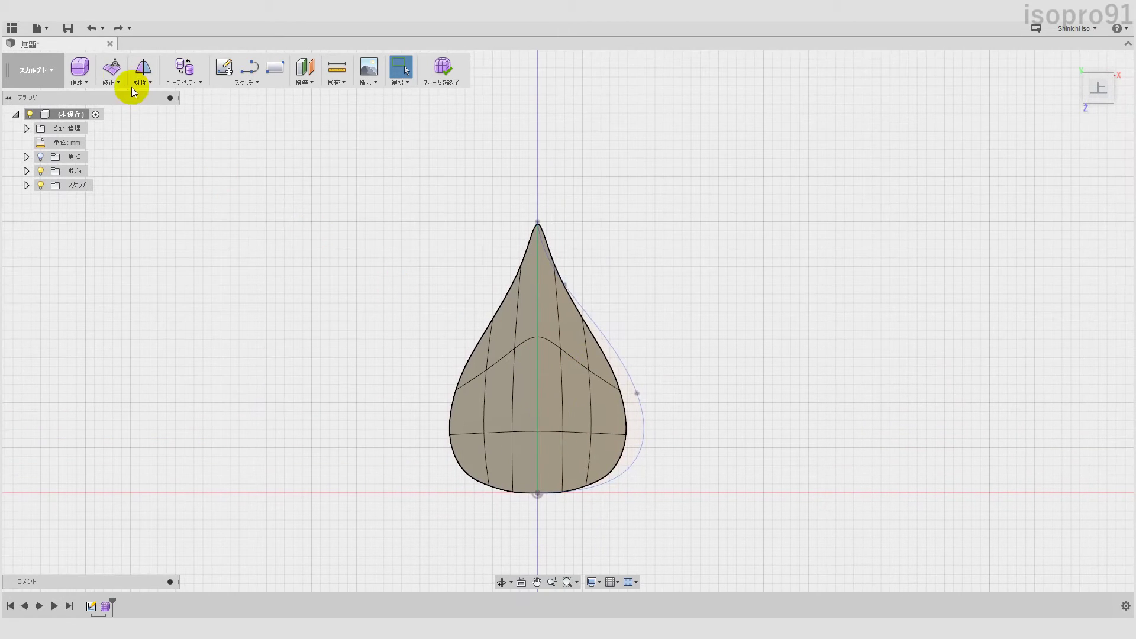
Step: Move all 28 teardrop vertices up 8 mm and hide the sketch curve
click(111, 66)
drag(375, 180, 695, 528)
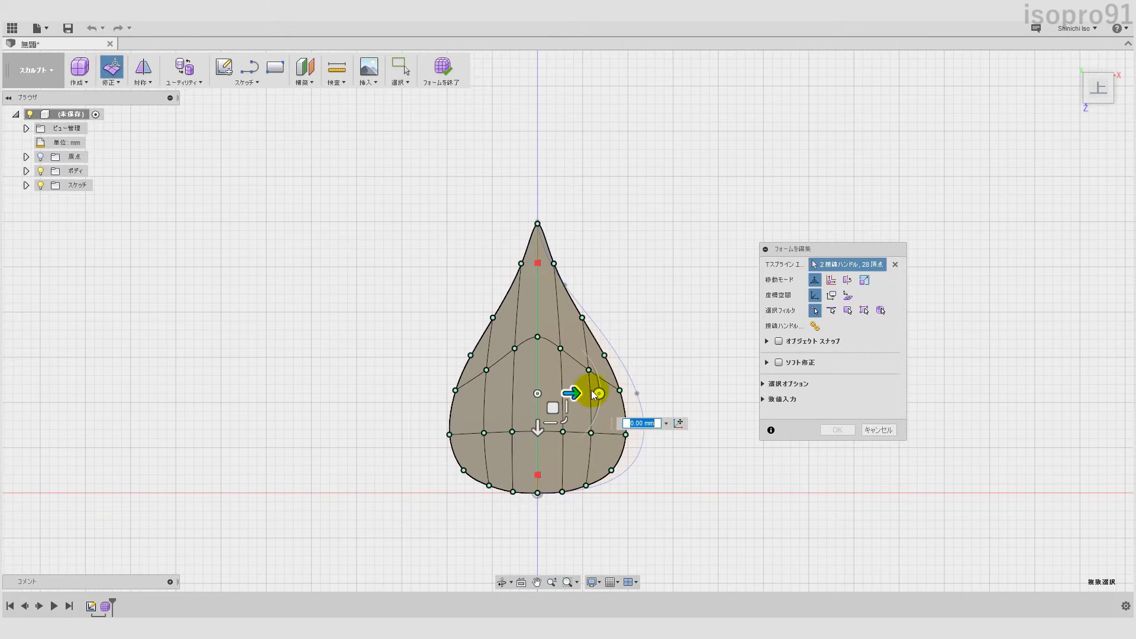
drag(537, 422, 537, 350)
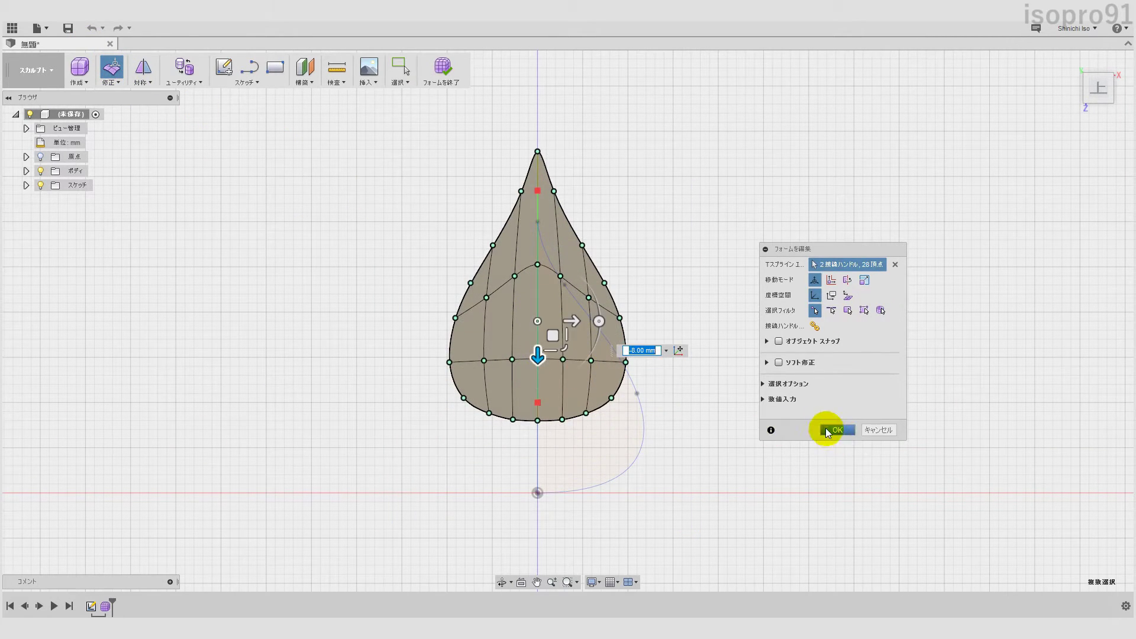
click(828, 430)
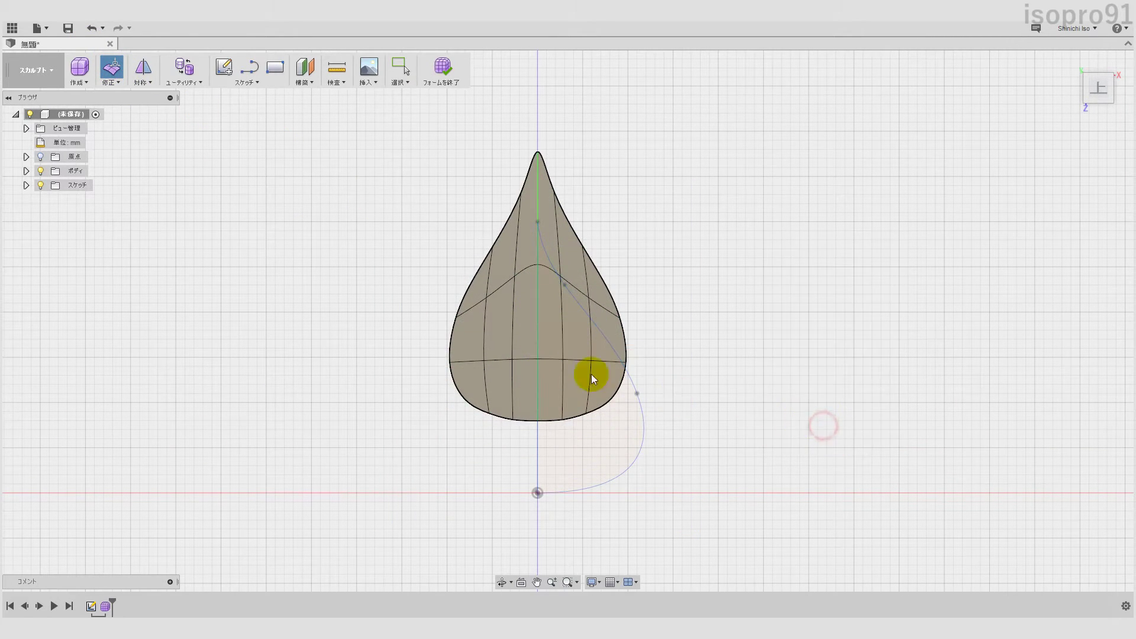
click(39, 186)
click(149, 84)
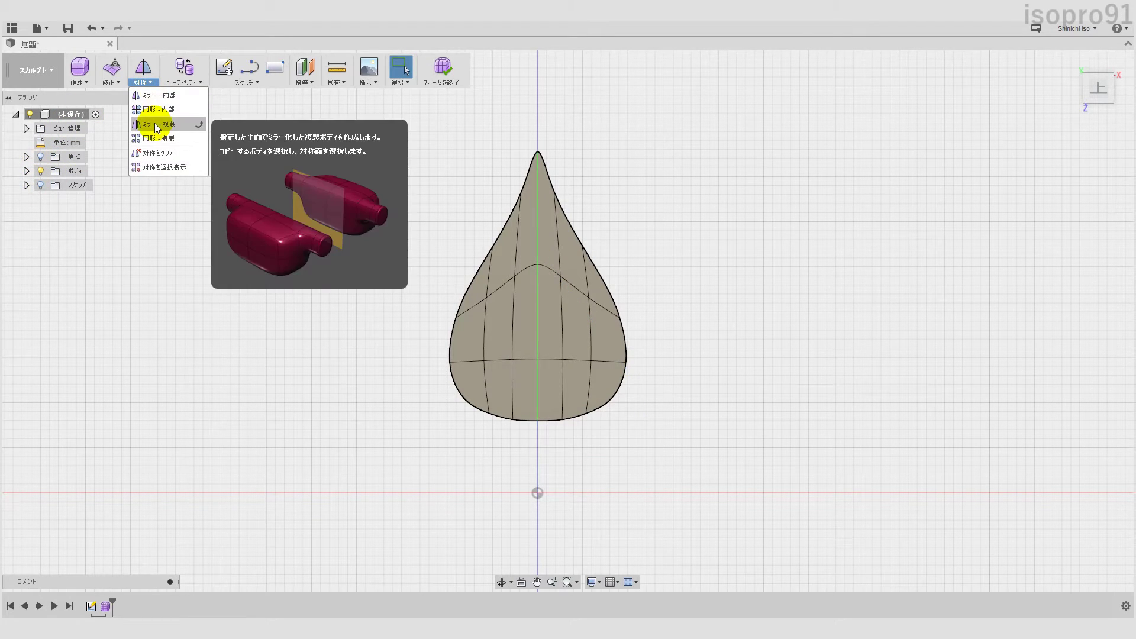
Step: Circularly duplicate the teardrop body about the vertical axis with quantity 5
click(158, 138)
click(509, 314)
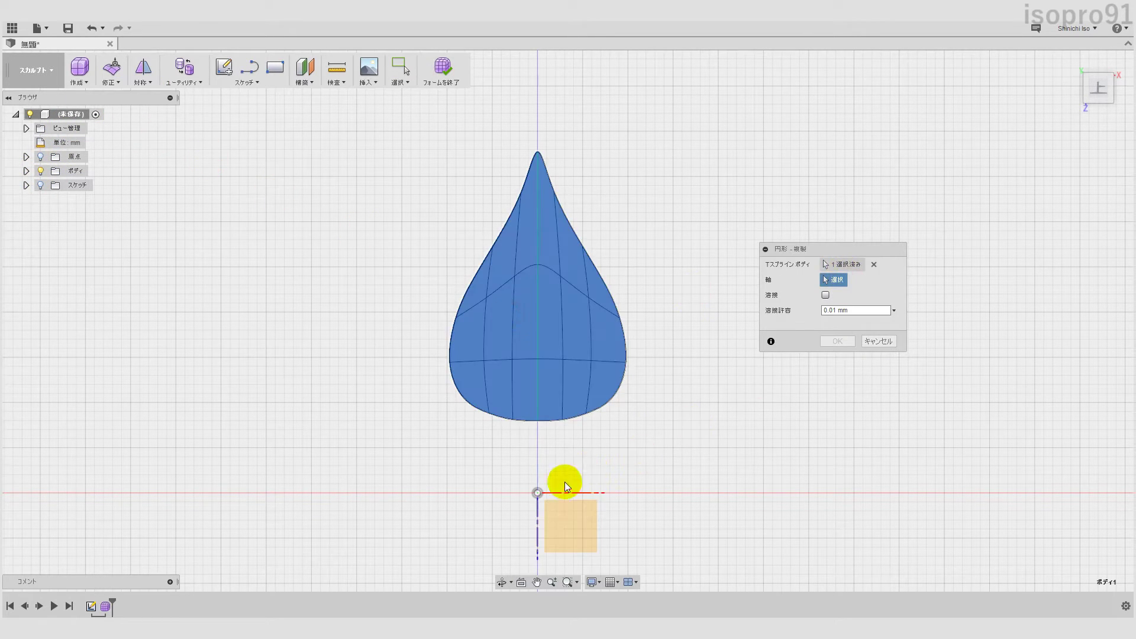
click(537, 495)
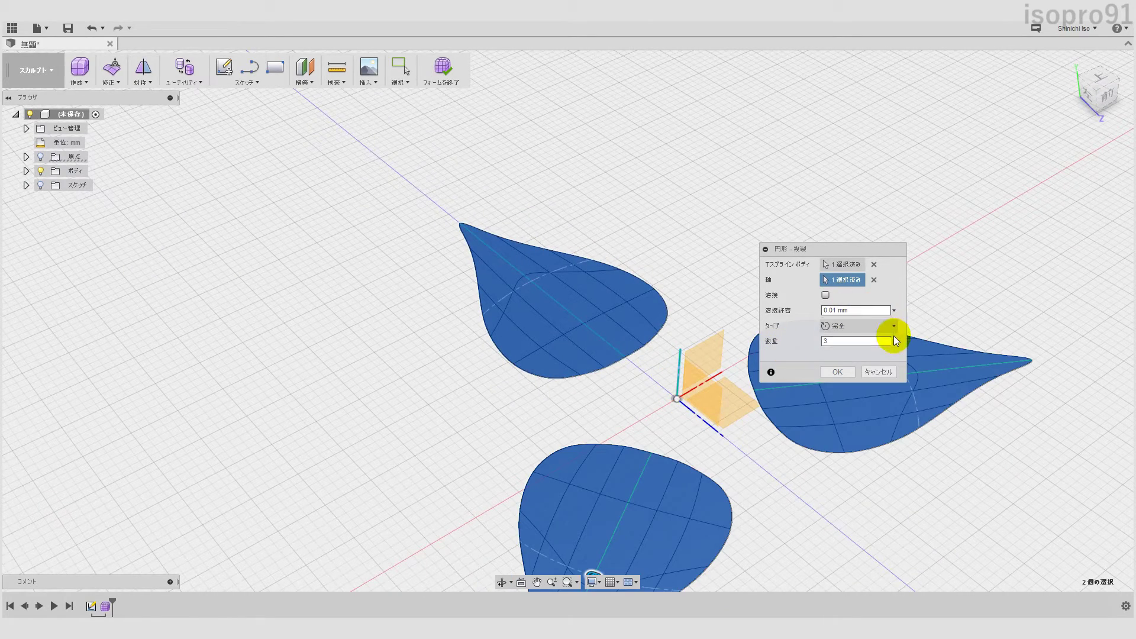
click(894, 338)
click(895, 338)
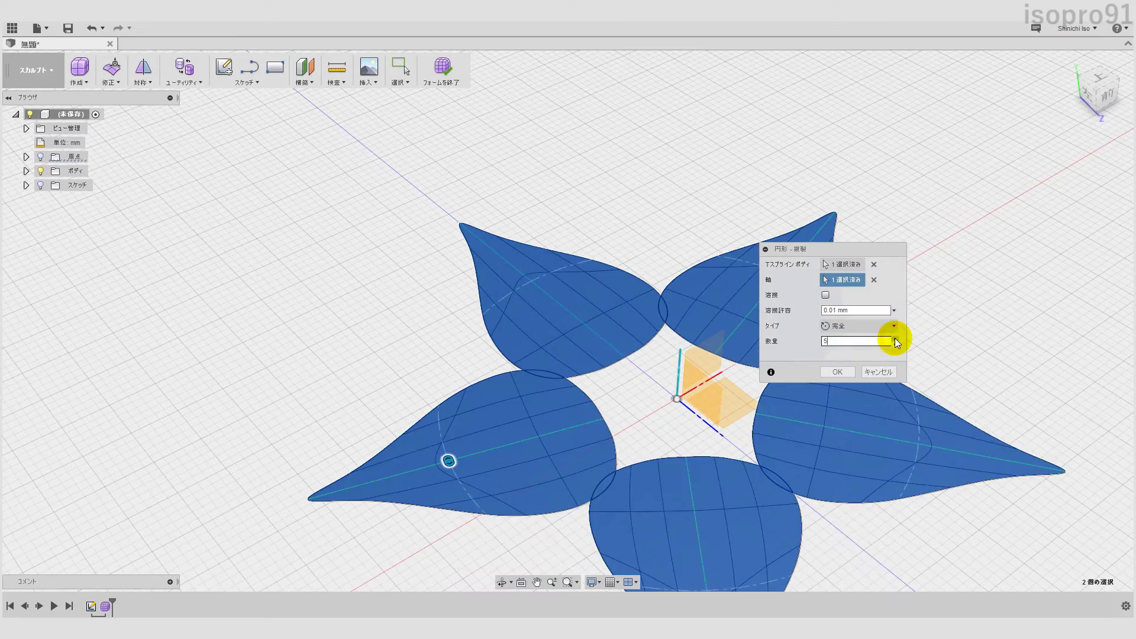
click(895, 344)
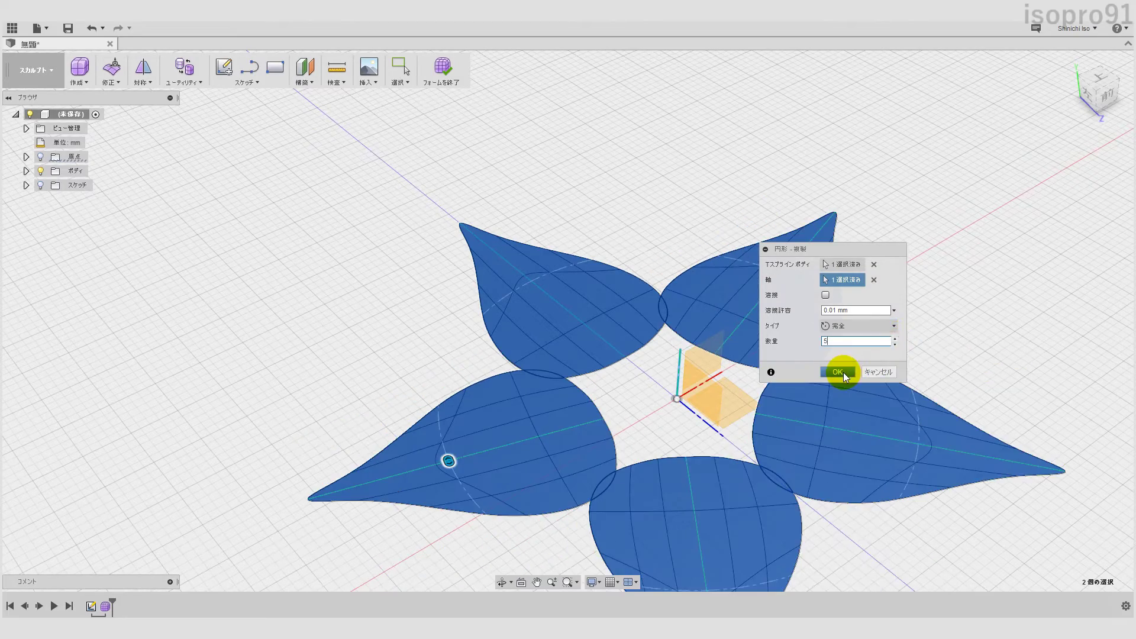
click(837, 371)
shift+middle_drag(659, 393, 641, 424)
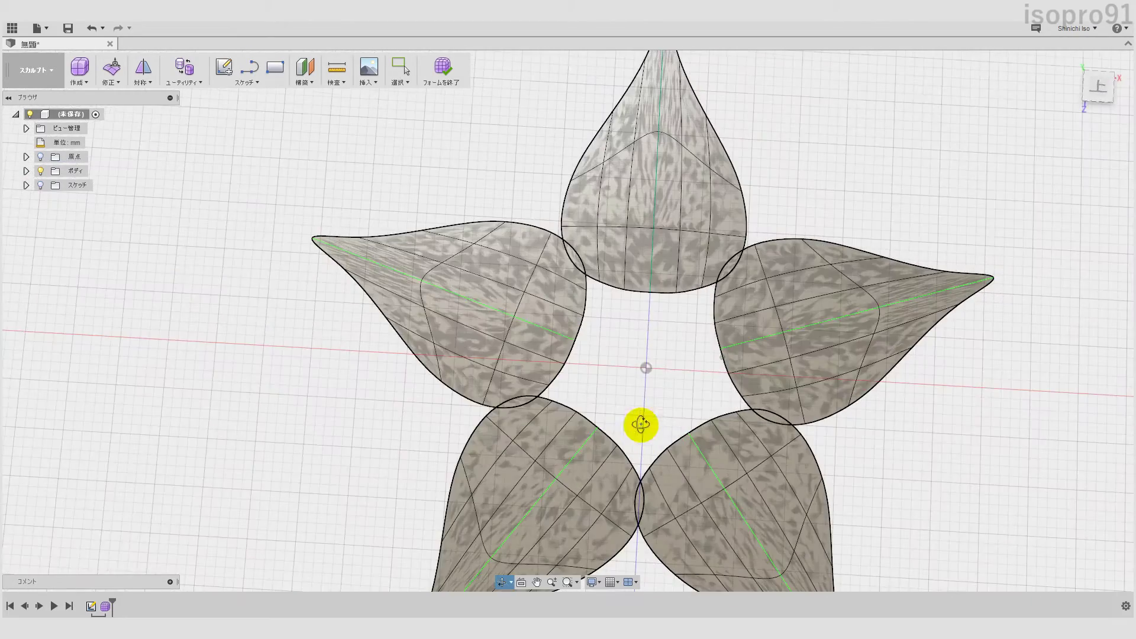
Step: In top view, pull the top petal's inner tip vertices toward the centre
click(1097, 86)
scroll(523, 382, up, 3)
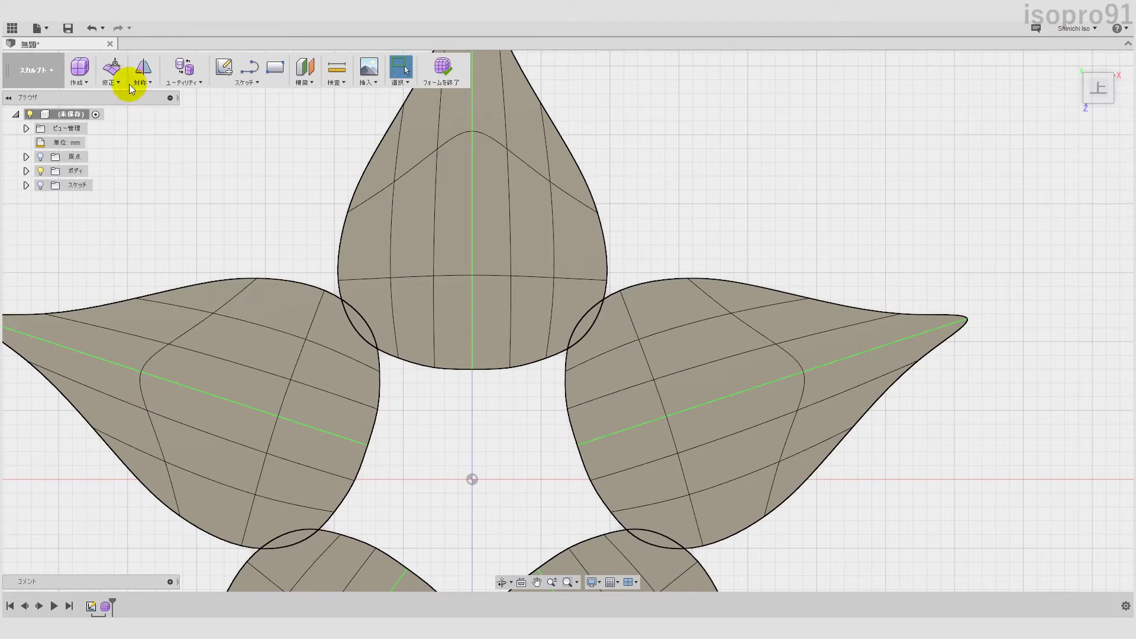
click(116, 74)
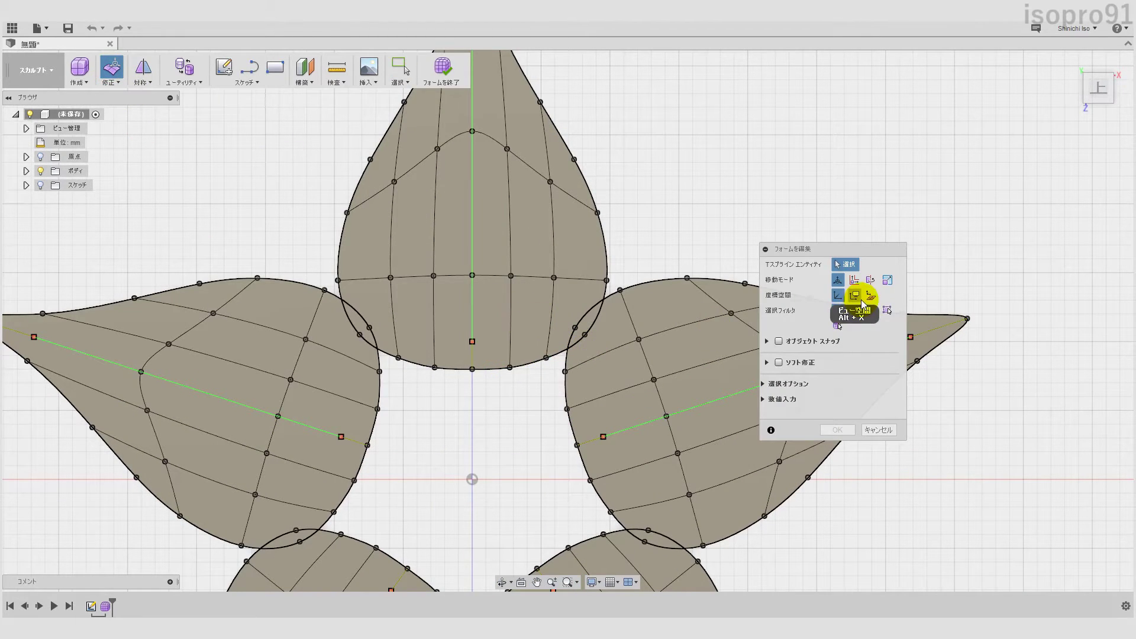
click(477, 372)
drag(474, 411, 474, 471)
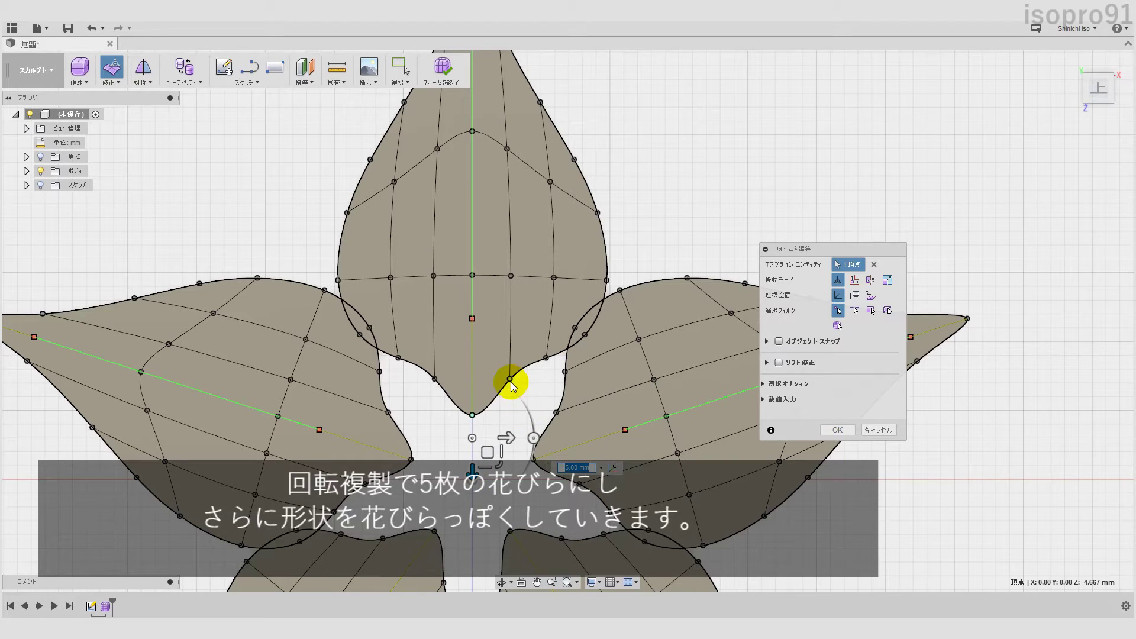
shift+click(510, 379)
drag(491, 431, 489, 481)
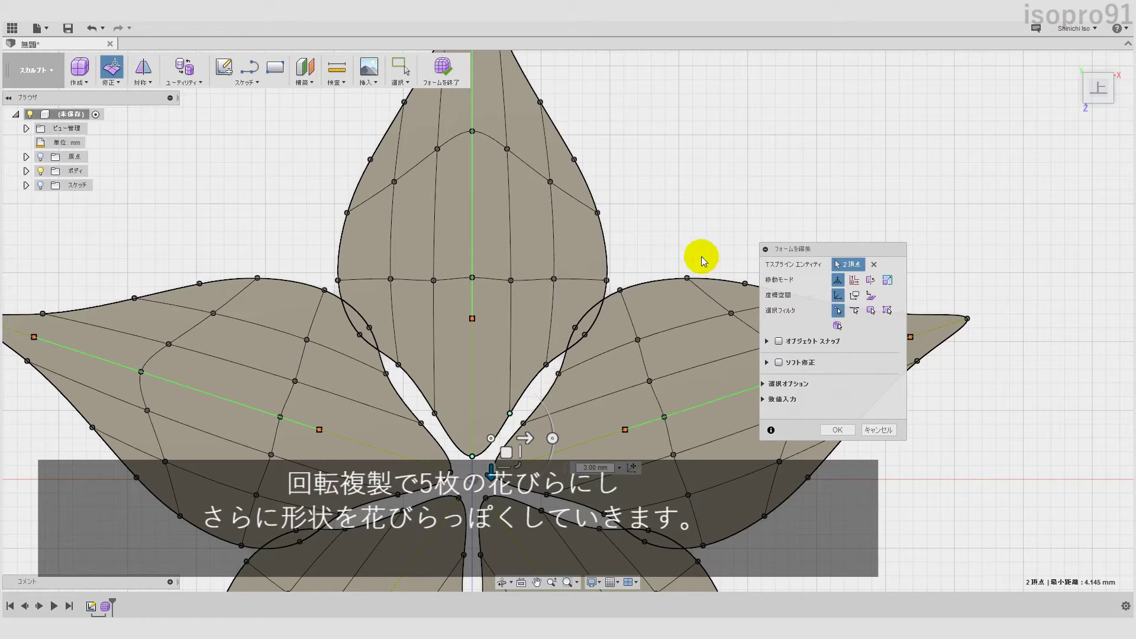
Step: Adjust side vertices on the top and right petals' inner edges
click(692, 198)
drag(600, 350, 595, 336)
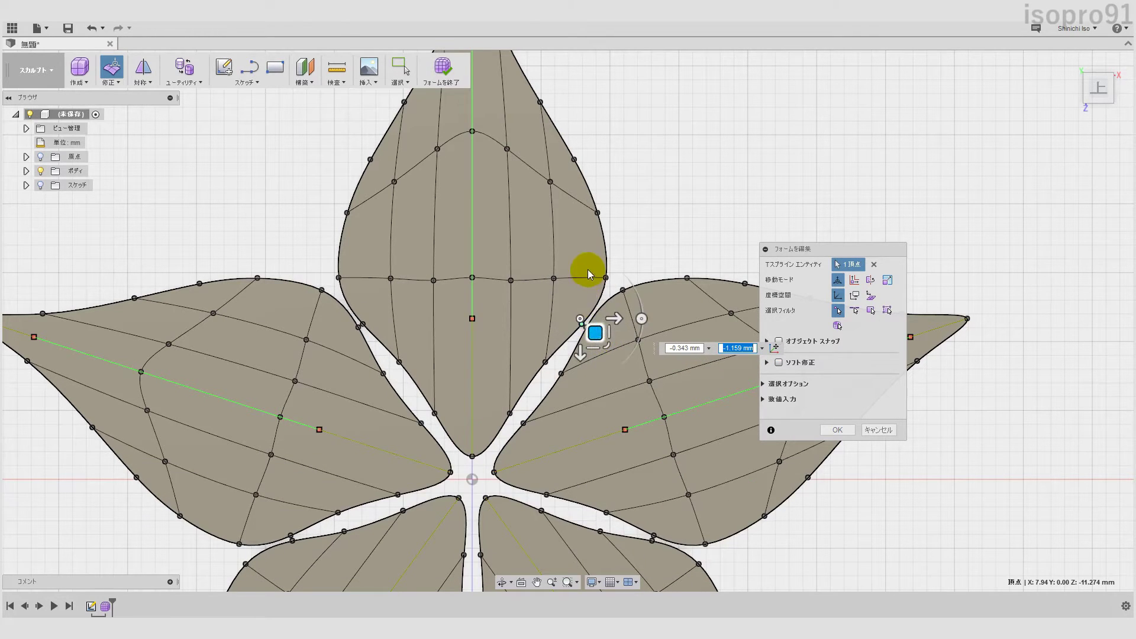
drag(605, 276, 612, 288)
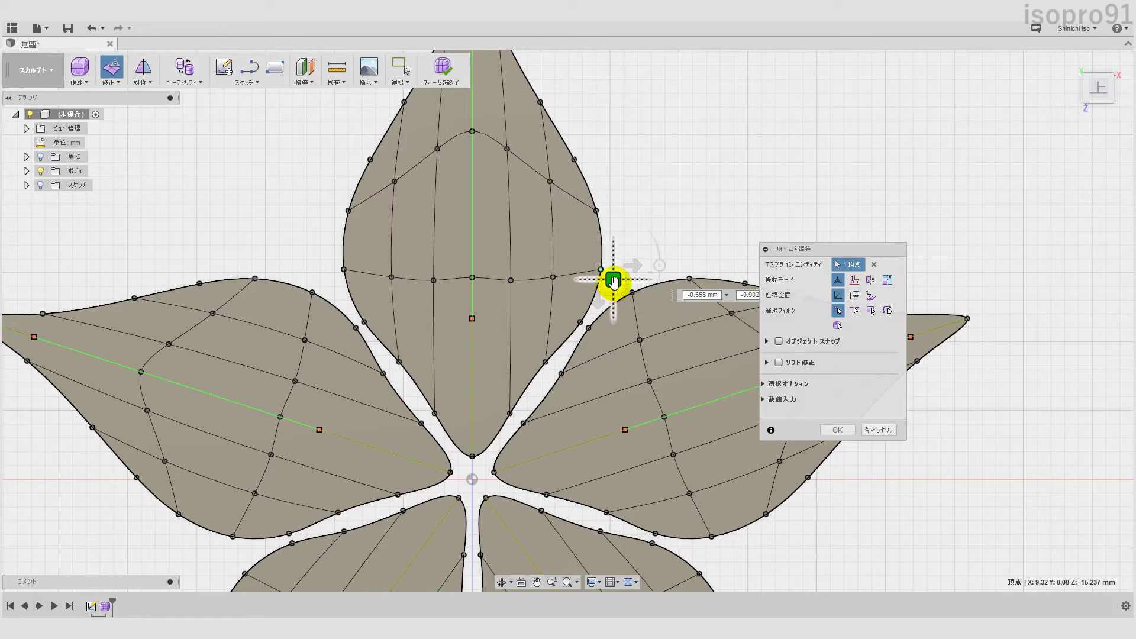
click(657, 198)
drag(562, 370, 565, 389)
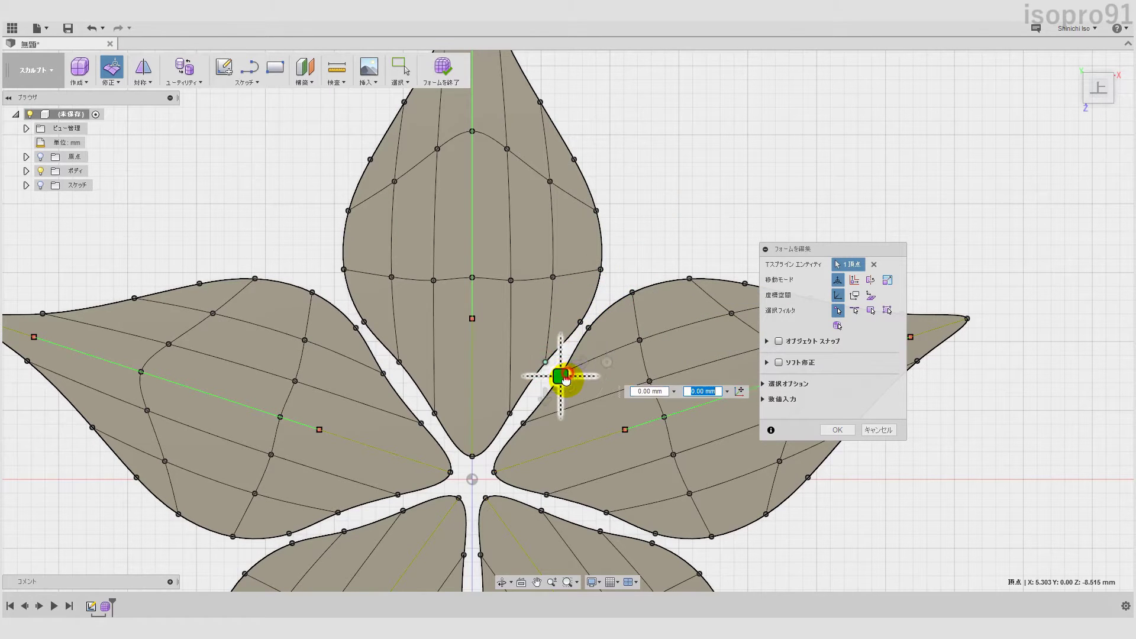
click(686, 260)
scroll(612, 367, down, 1)
scroll(612, 367, down, 2)
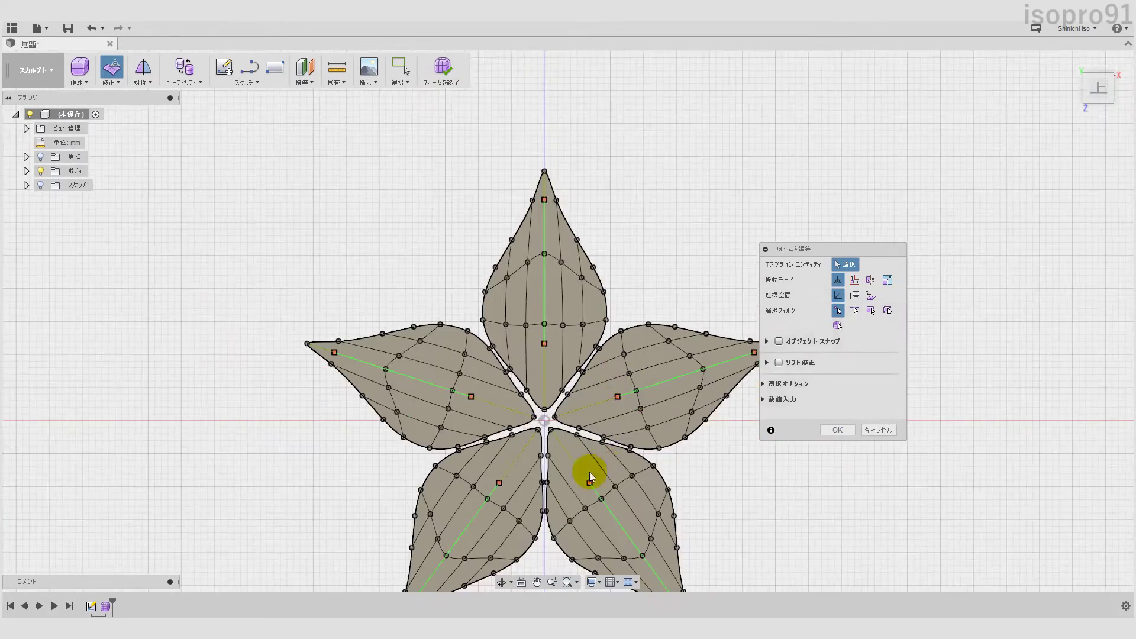
Step: Raise the left petal's outer edge with Soft Modify enabled
mouse_move(590, 476)
shift+middle_down()
mouse_move(672, 385)
mouse_move(413, 436)
mouse_move(630, 363)
mouse_move(878, 305)
shift+middle_up()
click(854, 311)
shift+middle_drag(520, 420, 586, 423)
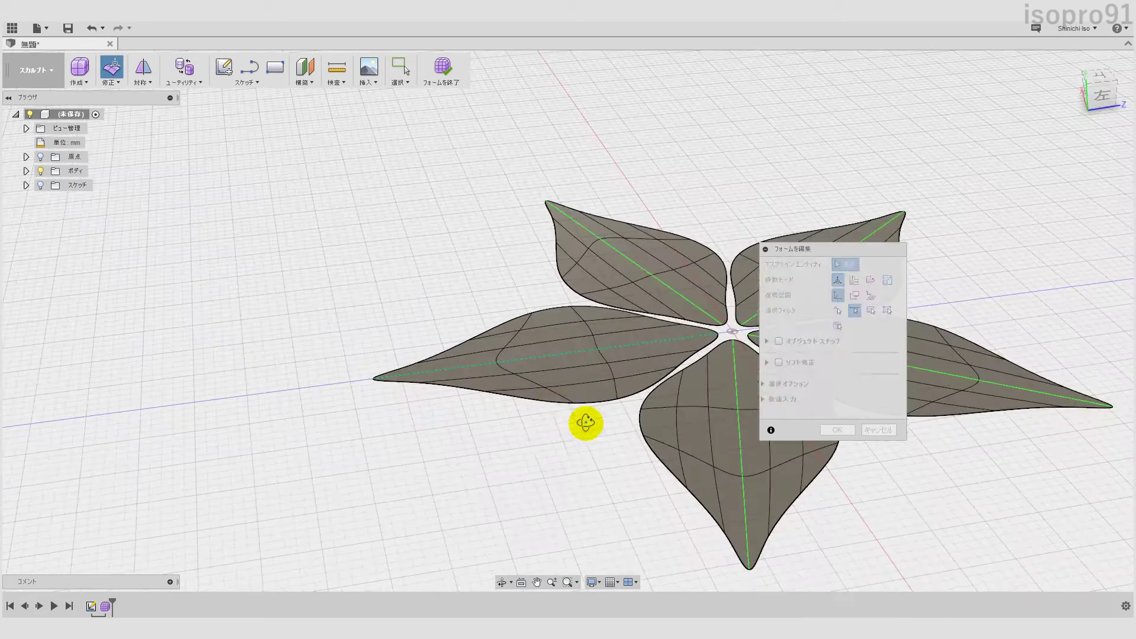
click(420, 373)
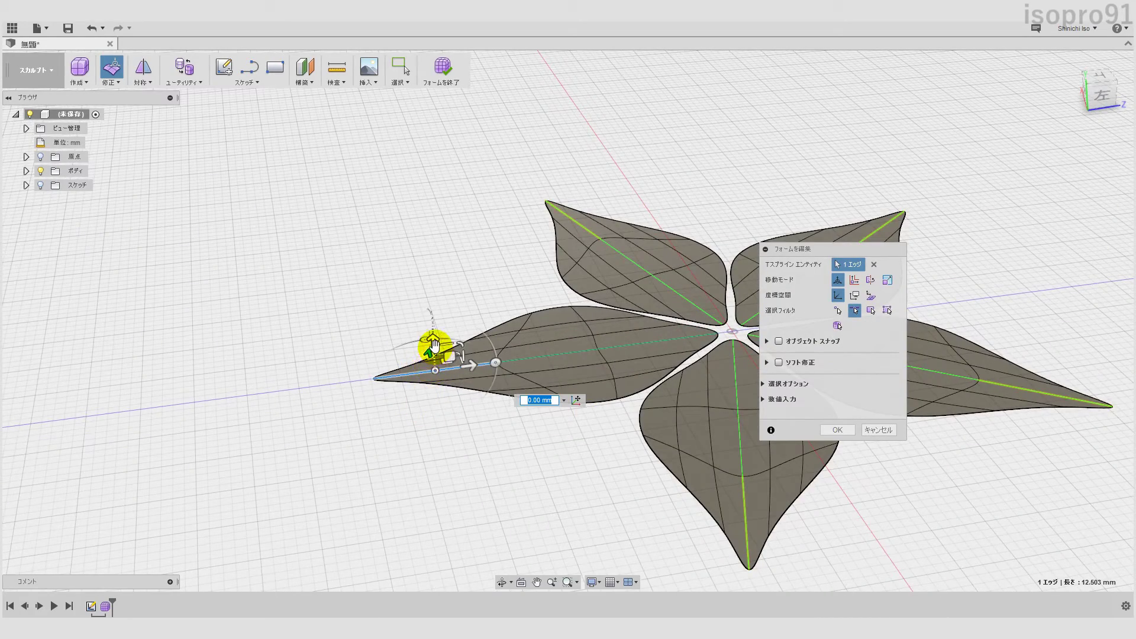
drag(434, 339, 442, 302)
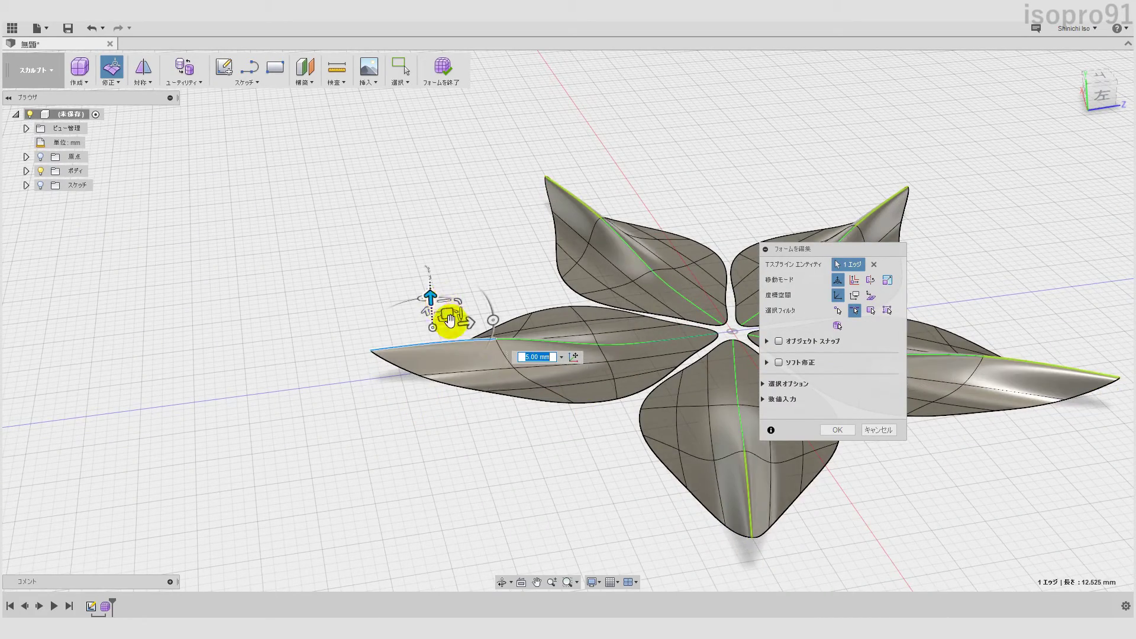
key(ctrl+z)
click(779, 363)
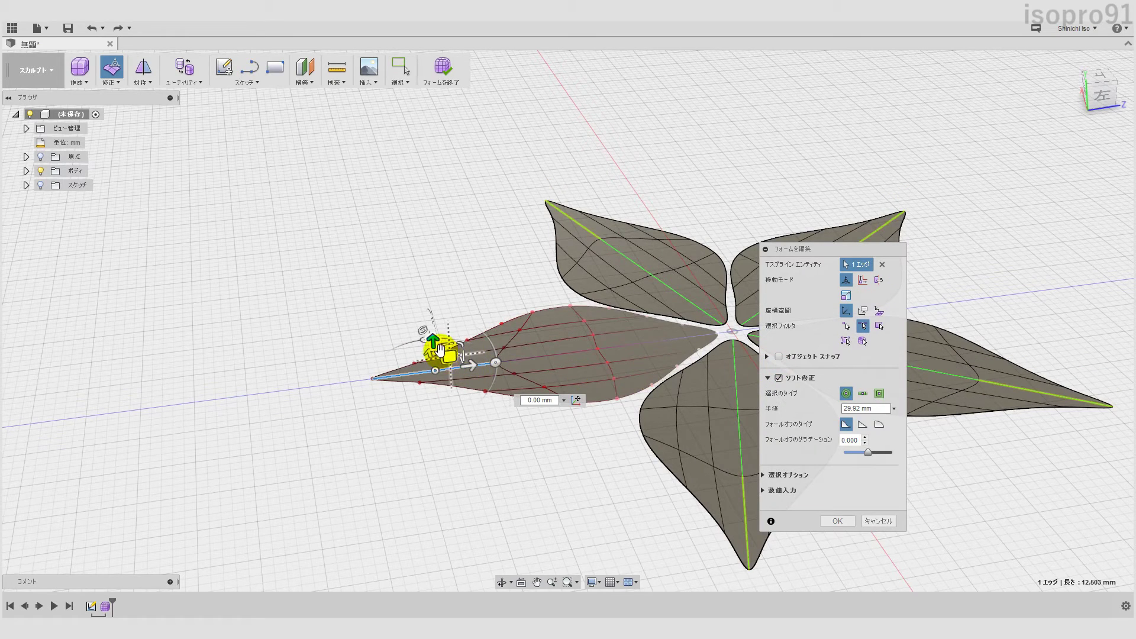
drag(433, 339, 474, 283)
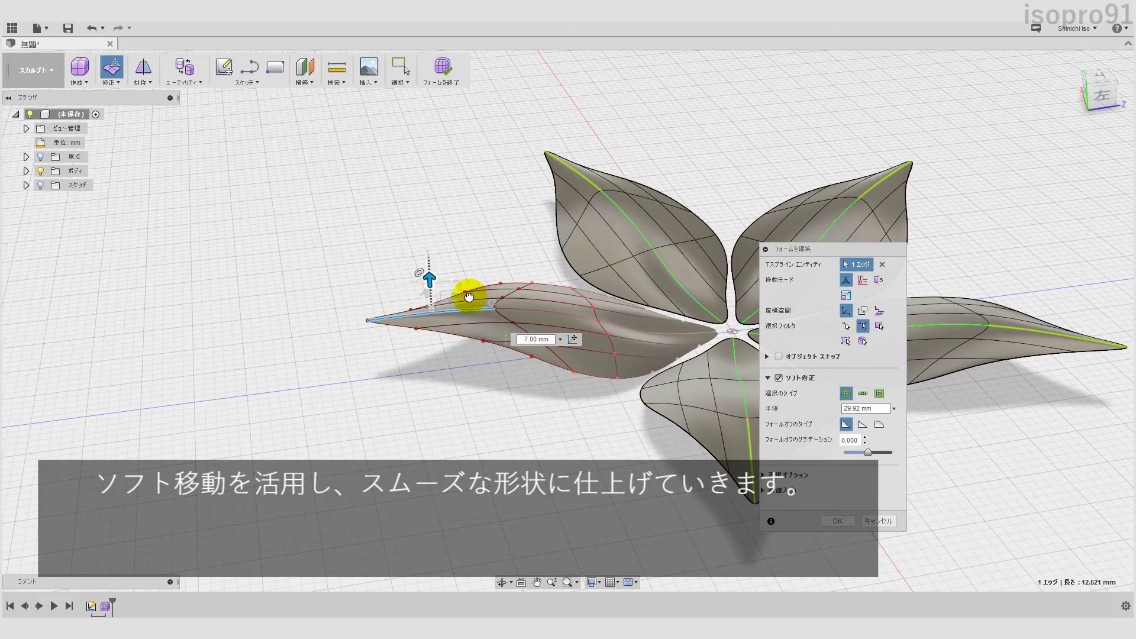
Step: Lift the left petal's tip vertex with a 15 mm soft-modify radius
mouse_move(552, 355)
shift+middle_down()
mouse_move(540, 419)
mouse_move(558, 350)
mouse_move(643, 342)
mouse_move(626, 355)
shift+middle_up()
click(591, 438)
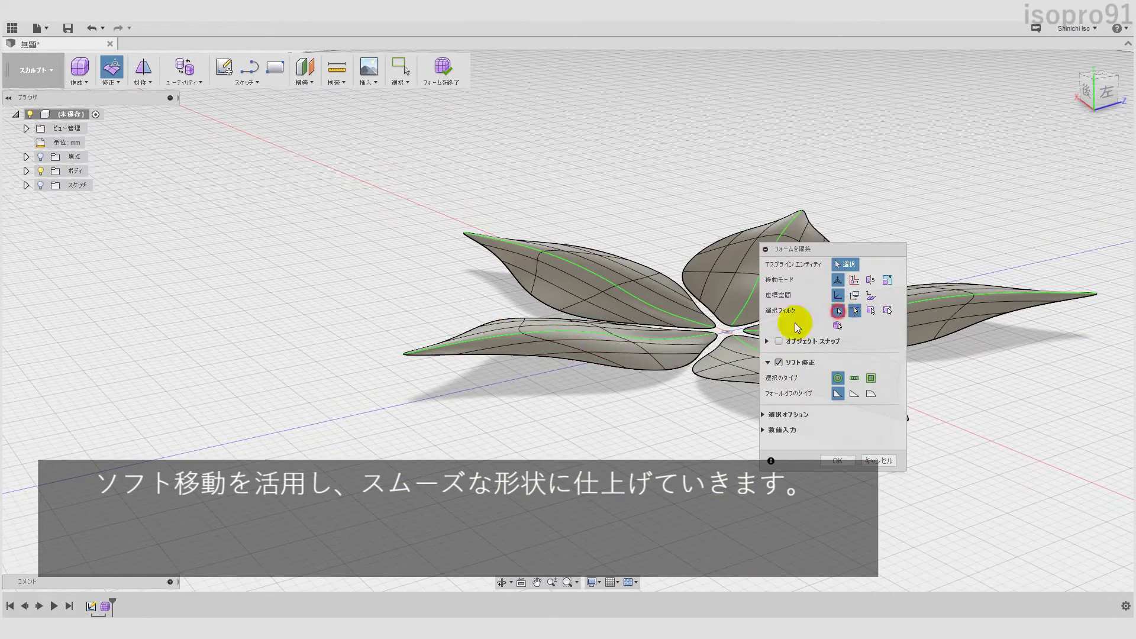
shift+middle_drag(511, 419, 468, 395)
click(367, 283)
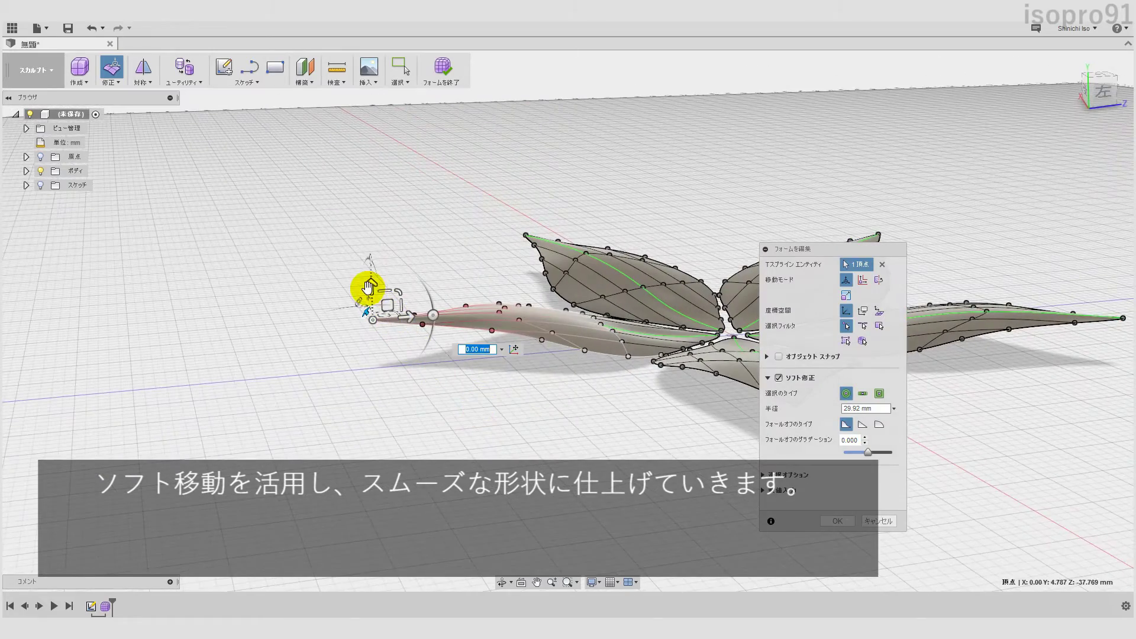
mouse_move(367, 278)
mouse_down()
mouse_move(373, 254)
mouse_move(424, 203)
mouse_up()
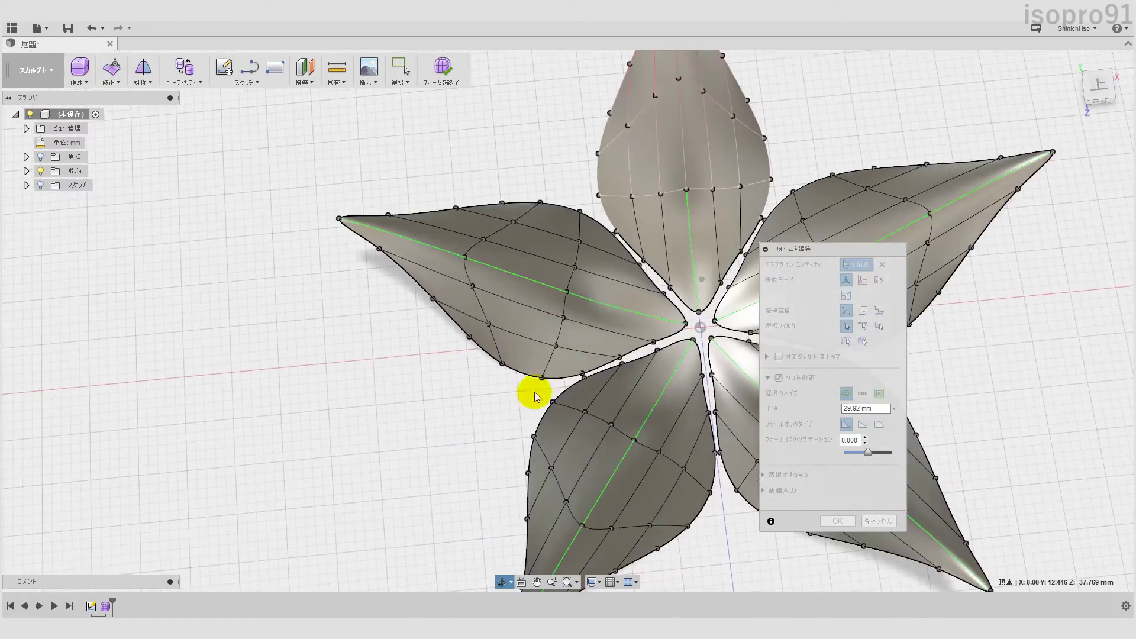
mouse_move(534, 392)
shift+middle_down()
mouse_move(463, 436)
mouse_move(603, 463)
mouse_move(517, 409)
mouse_move(533, 348)
mouse_move(685, 342)
shift+middle_up()
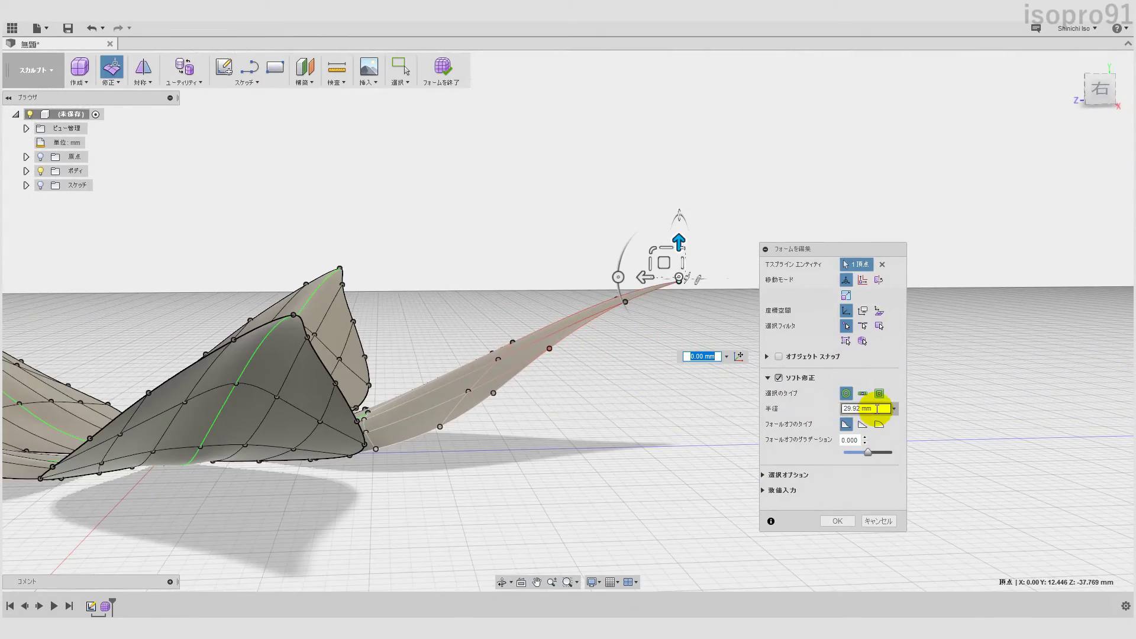
text(15)
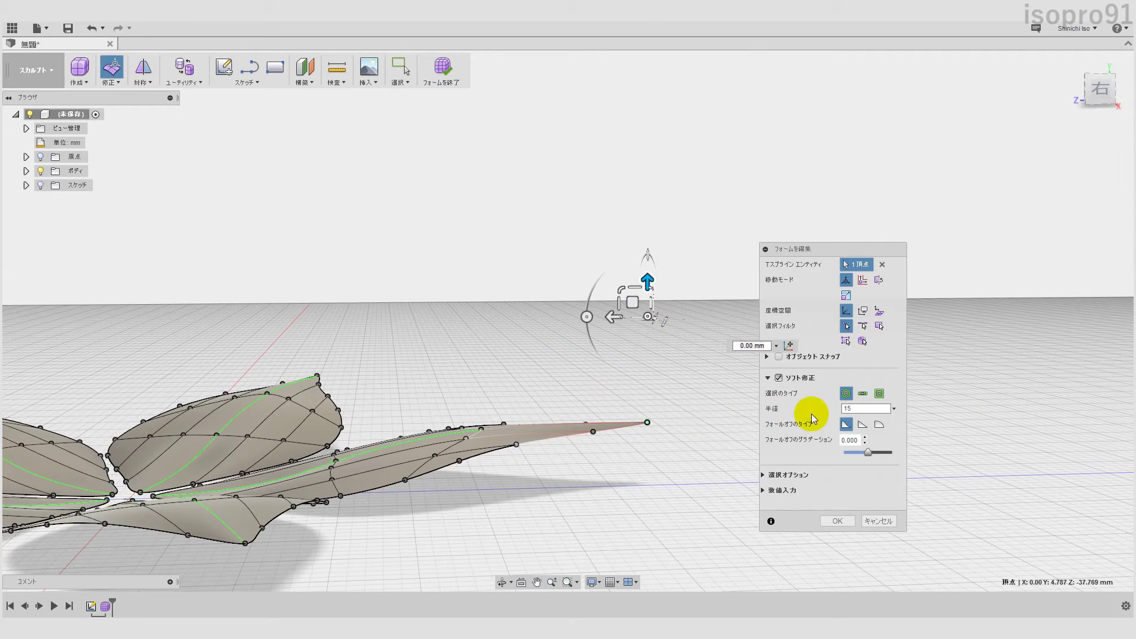
key(Return)
Step: Raise the curled petal's tip vertex further using soft modification
right_click(743, 408)
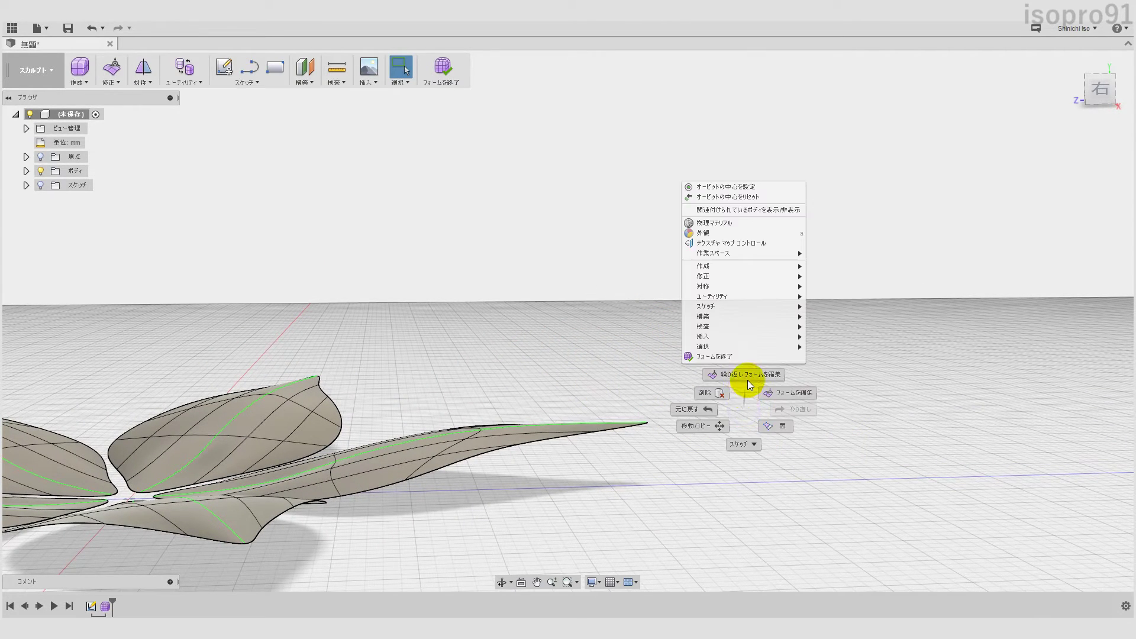
click(747, 377)
click(647, 423)
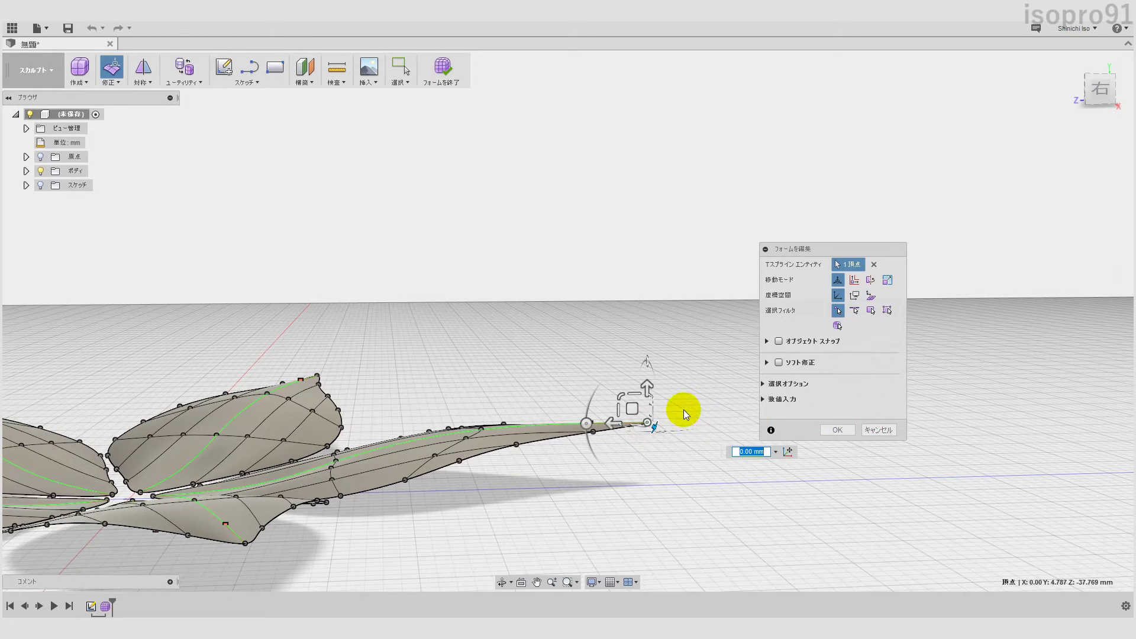
click(779, 362)
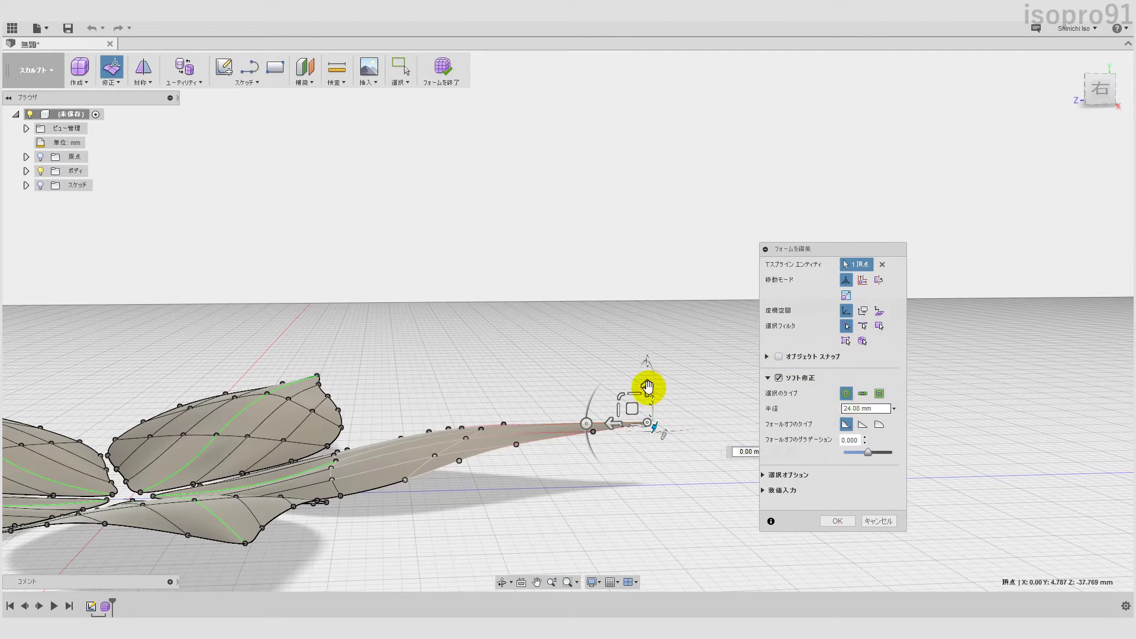
mouse_move(647, 387)
mouse_down()
mouse_move(649, 309)
mouse_move(646, 323)
mouse_up()
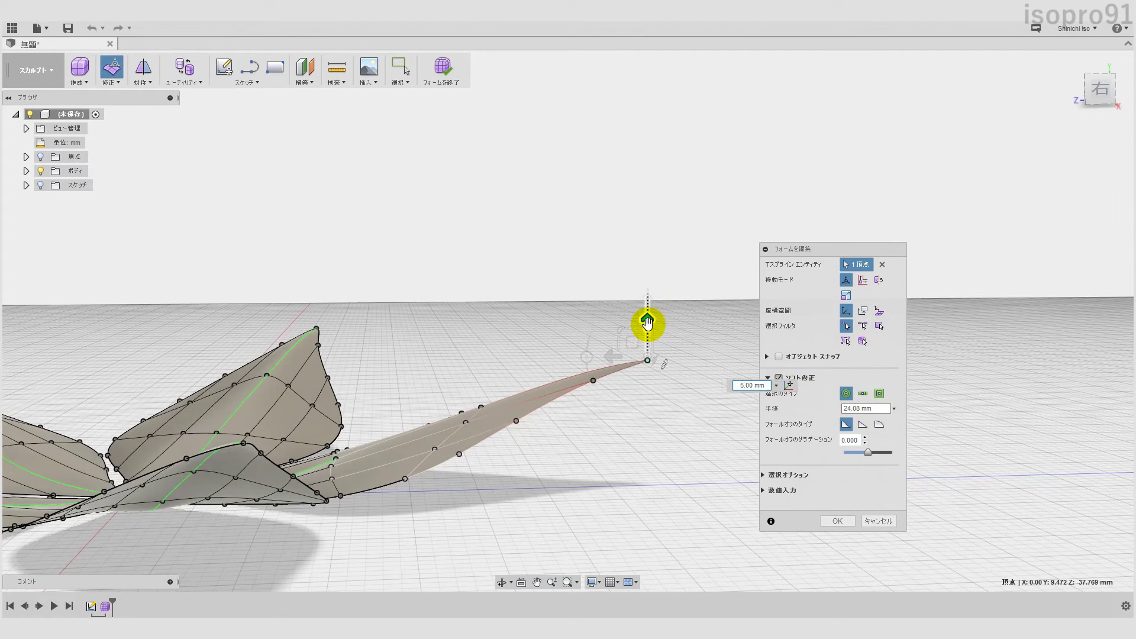
click(835, 522)
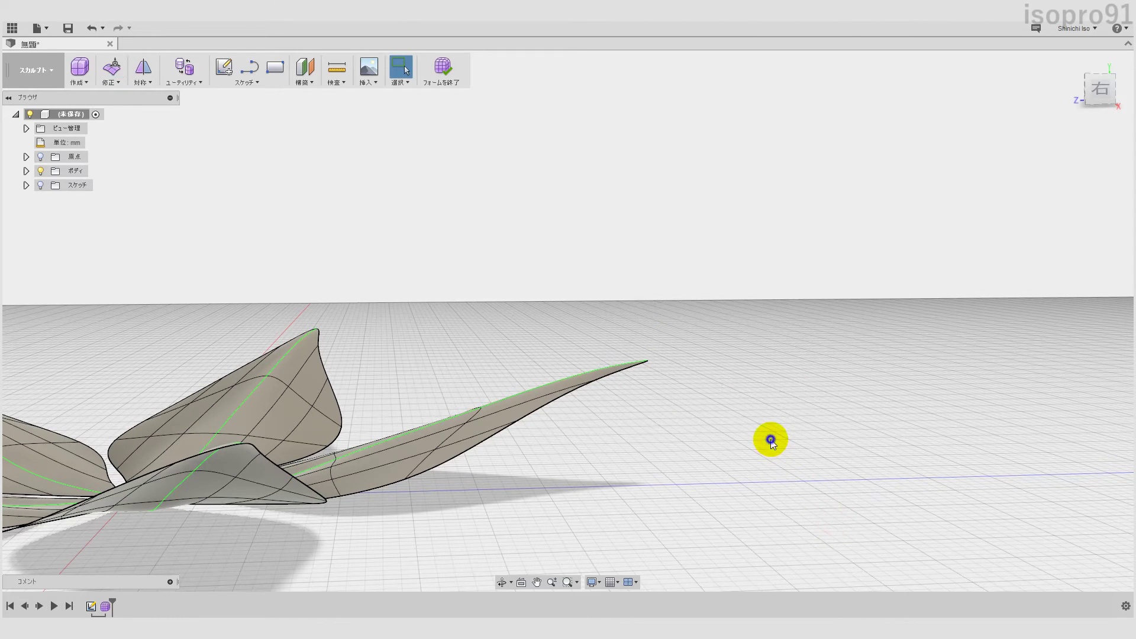
Step: Reselect the petal tip with soft modification and lift it higher
right_click(763, 414)
click(762, 402)
click(648, 361)
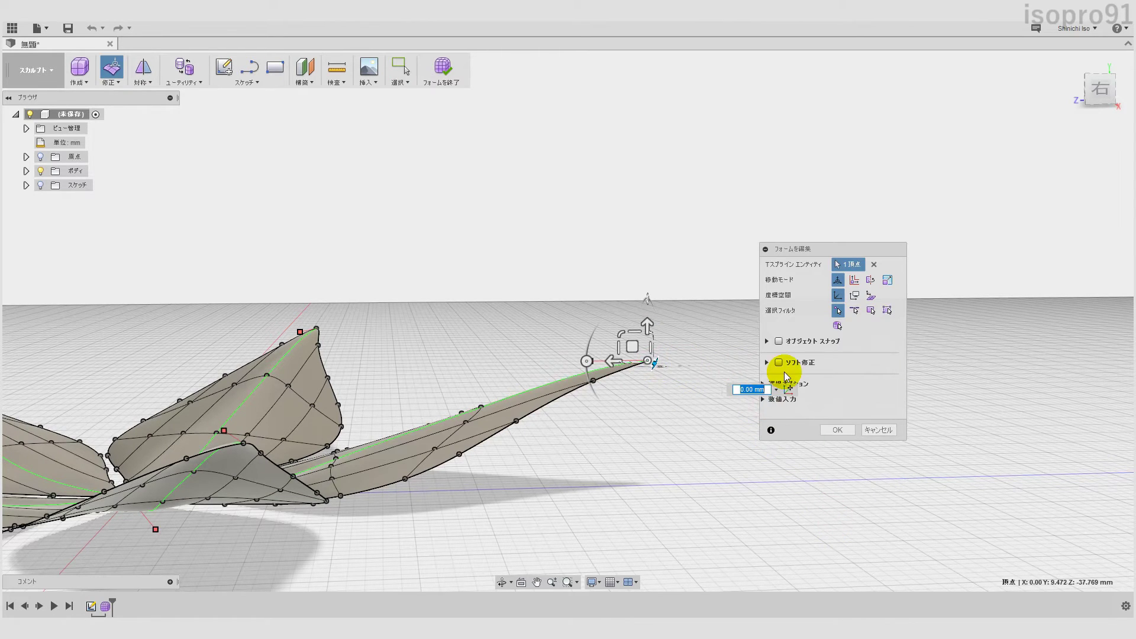
click(779, 362)
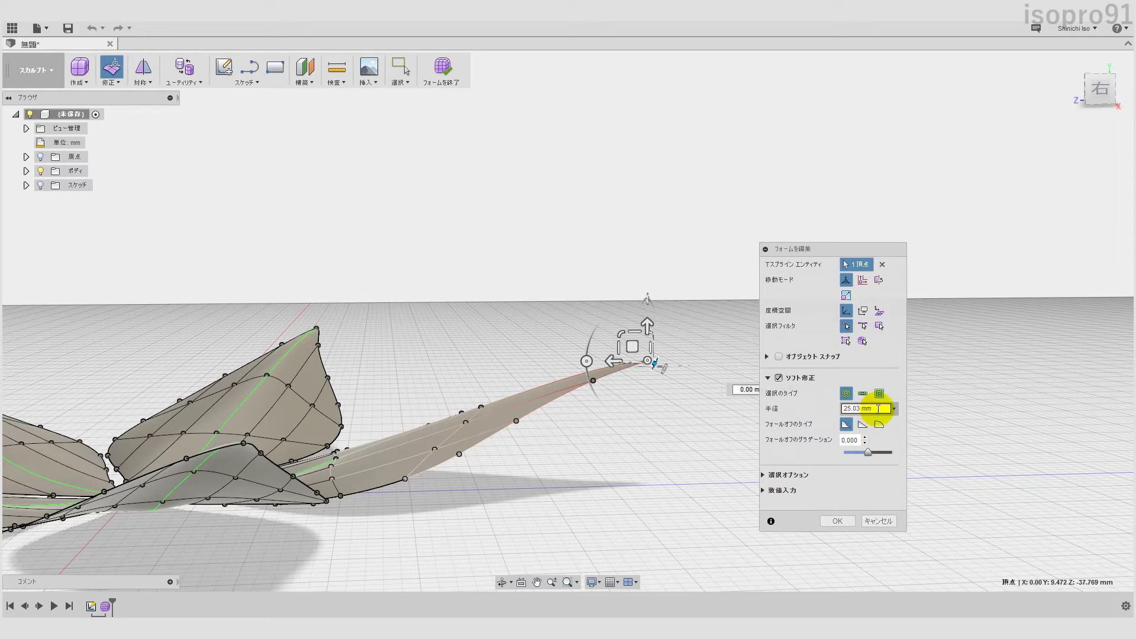
key(Return)
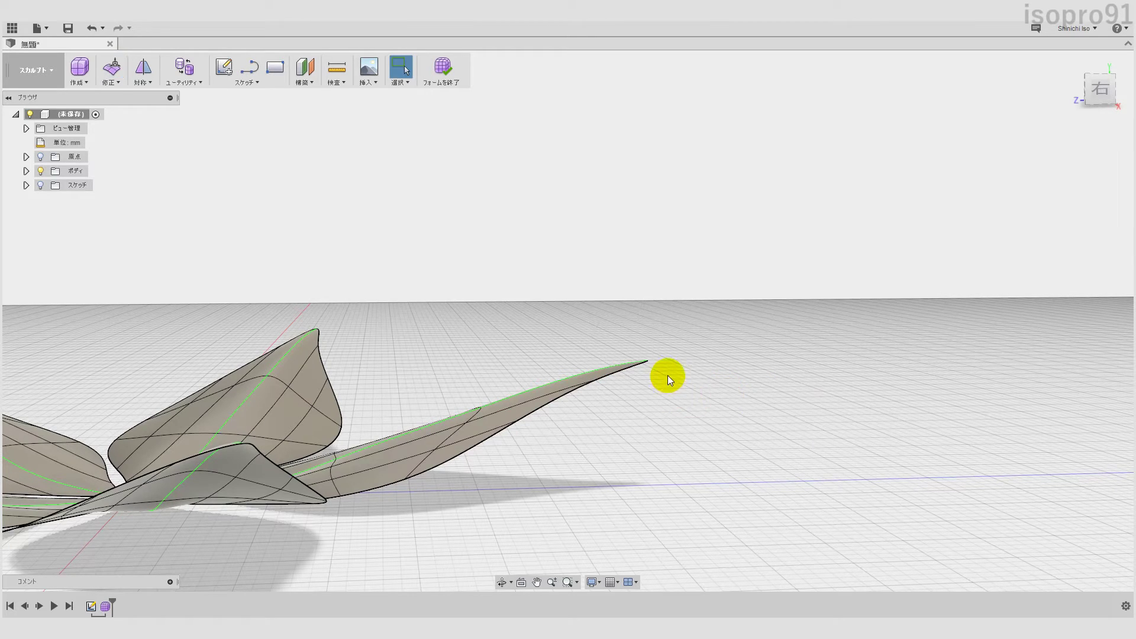
right_click(738, 393)
click(743, 358)
click(647, 361)
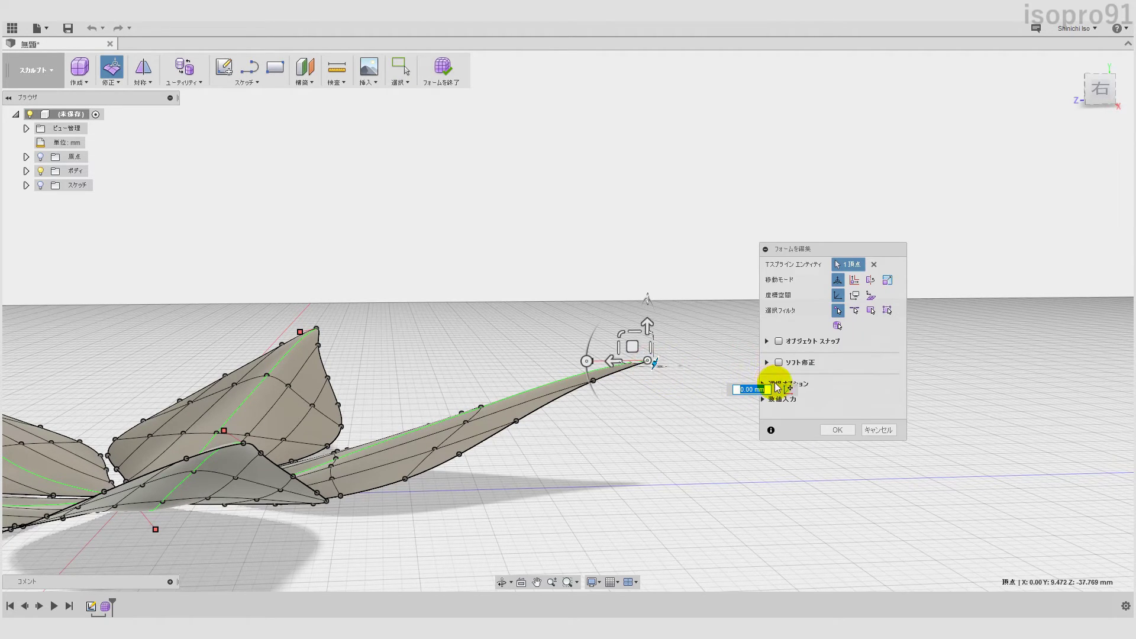
click(778, 363)
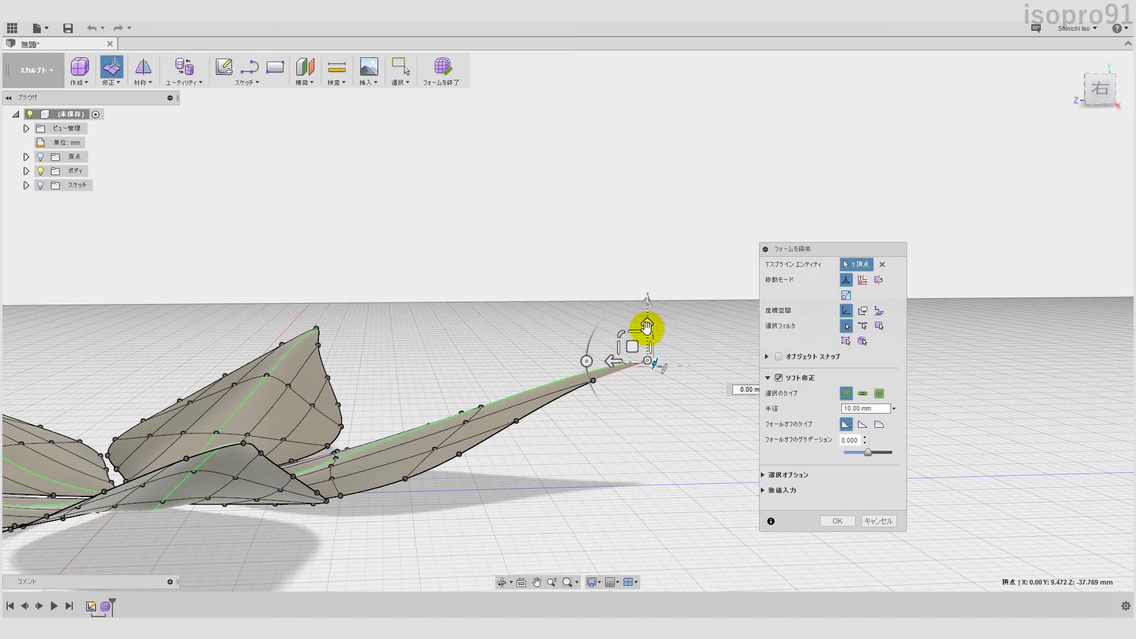
drag(647, 326, 649, 284)
mouse_move(629, 388)
middle_down()
mouse_move(578, 449)
mouse_move(593, 474)
mouse_move(562, 437)
mouse_move(633, 379)
middle_up()
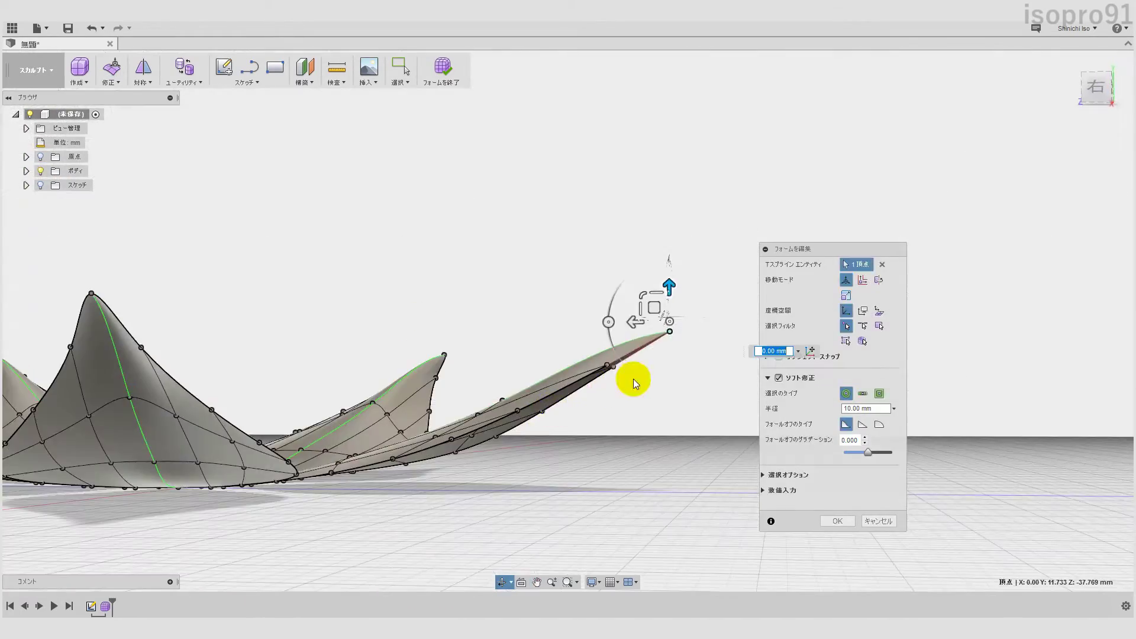
Step: Raise a vertex near the petal tip by 2 mm and clear the selection
right_click(612, 369)
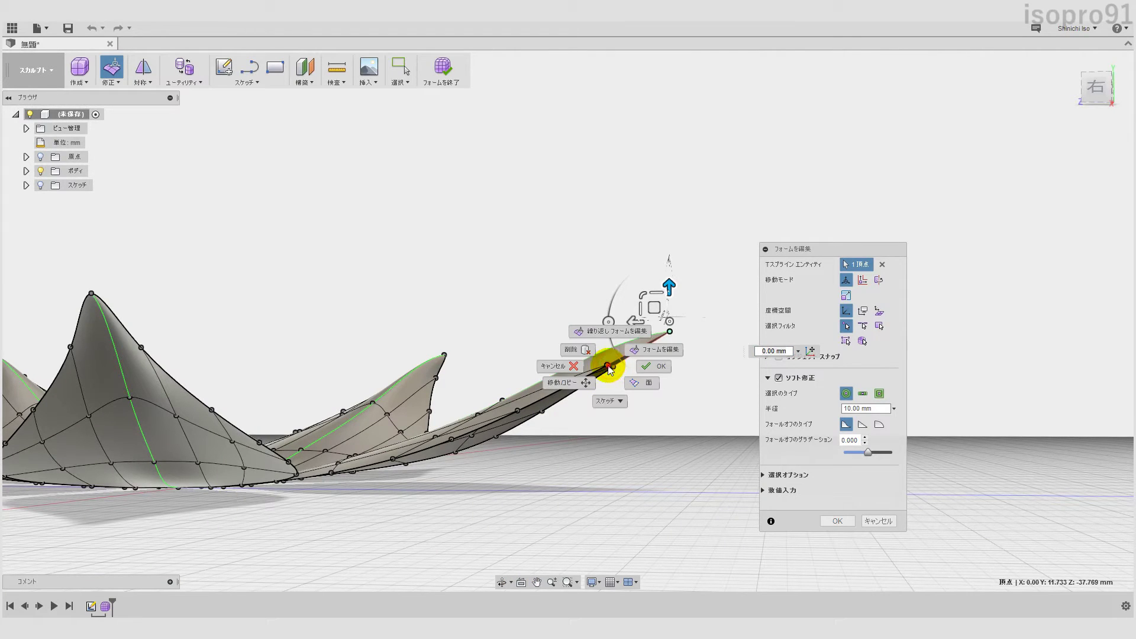
click(609, 369)
drag(608, 327, 611, 308)
mouse_move(597, 378)
shift+middle_down()
mouse_move(621, 436)
mouse_move(604, 451)
mouse_move(609, 393)
mouse_move(676, 321)
shift+middle_up()
key(Escape)
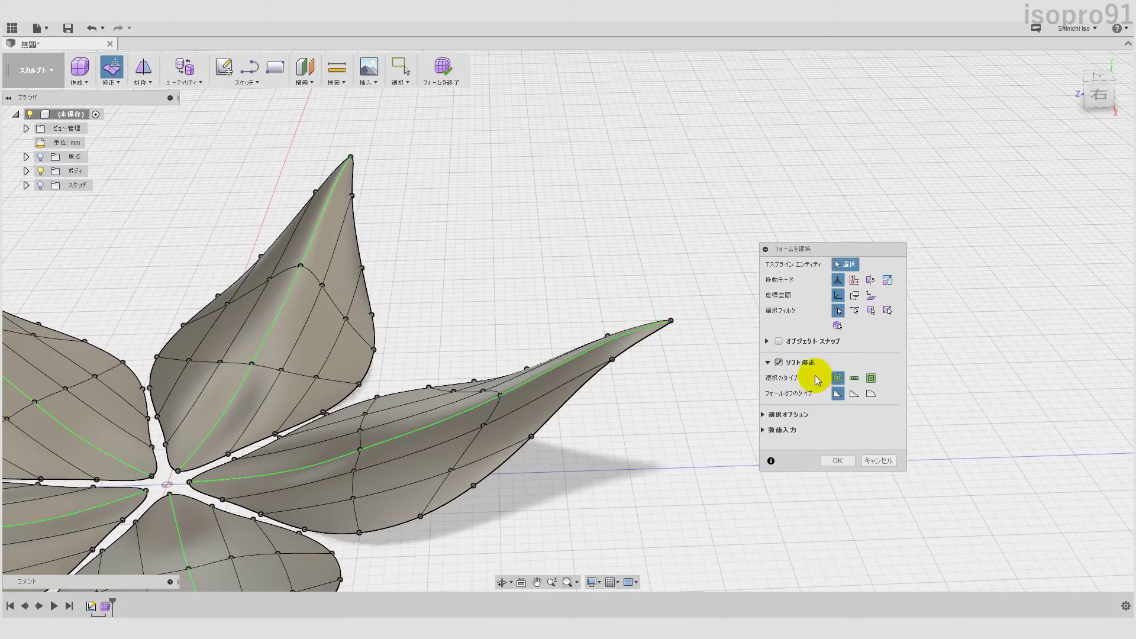
Step: With soft modification off, curl a petal tip up and back and refine a nearby vertex
click(778, 362)
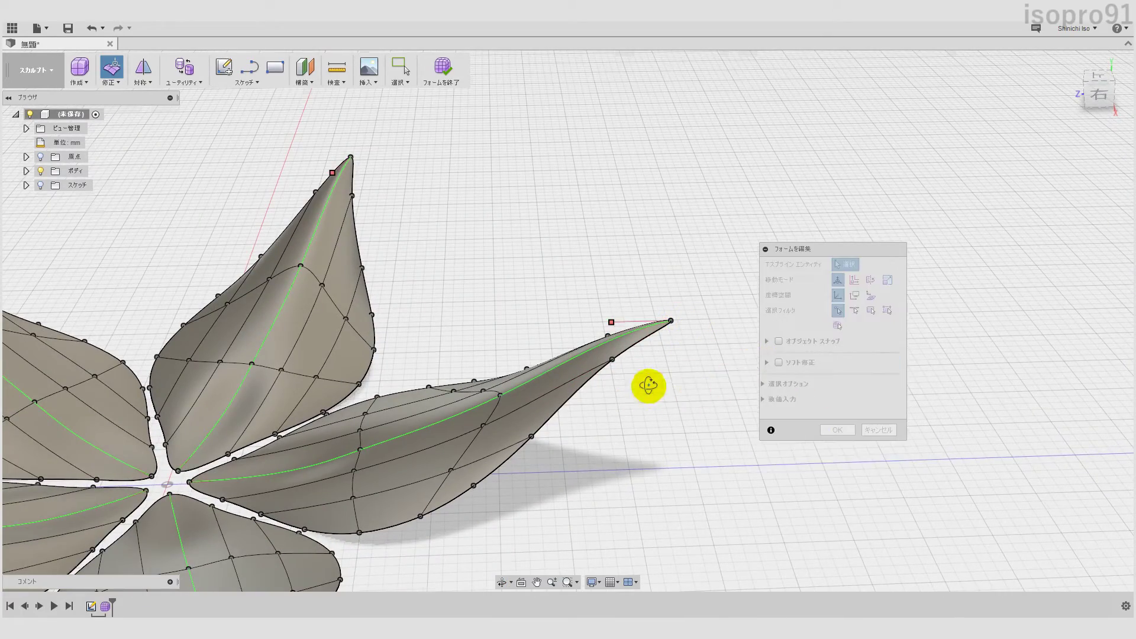
shift+middle_drag(649, 385, 664, 325)
click(667, 328)
drag(657, 315, 585, 283)
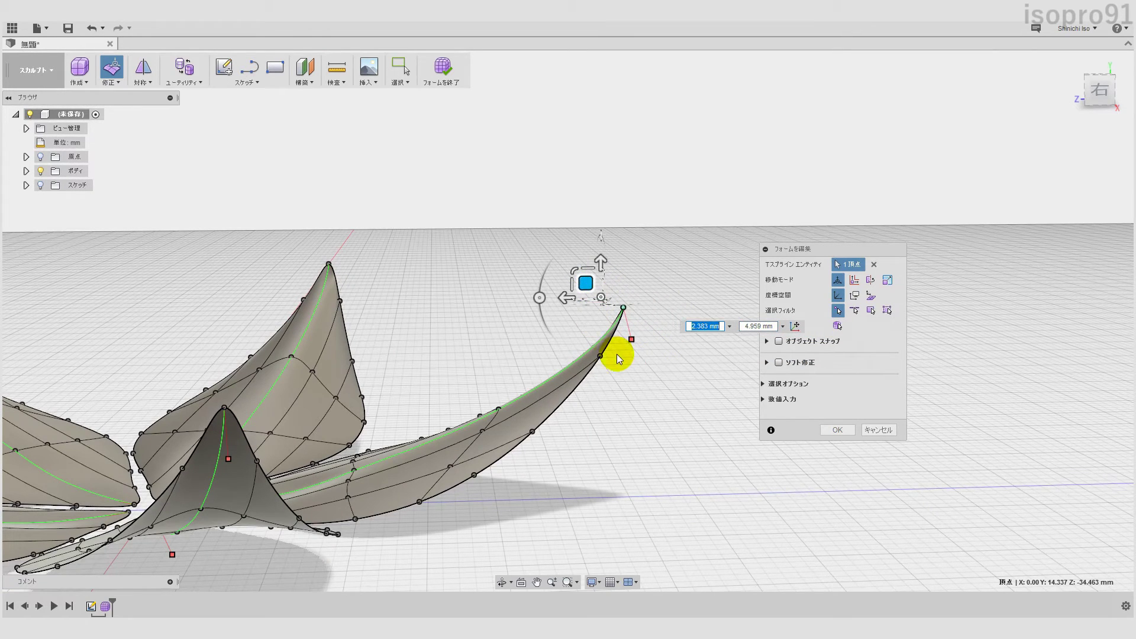
click(600, 358)
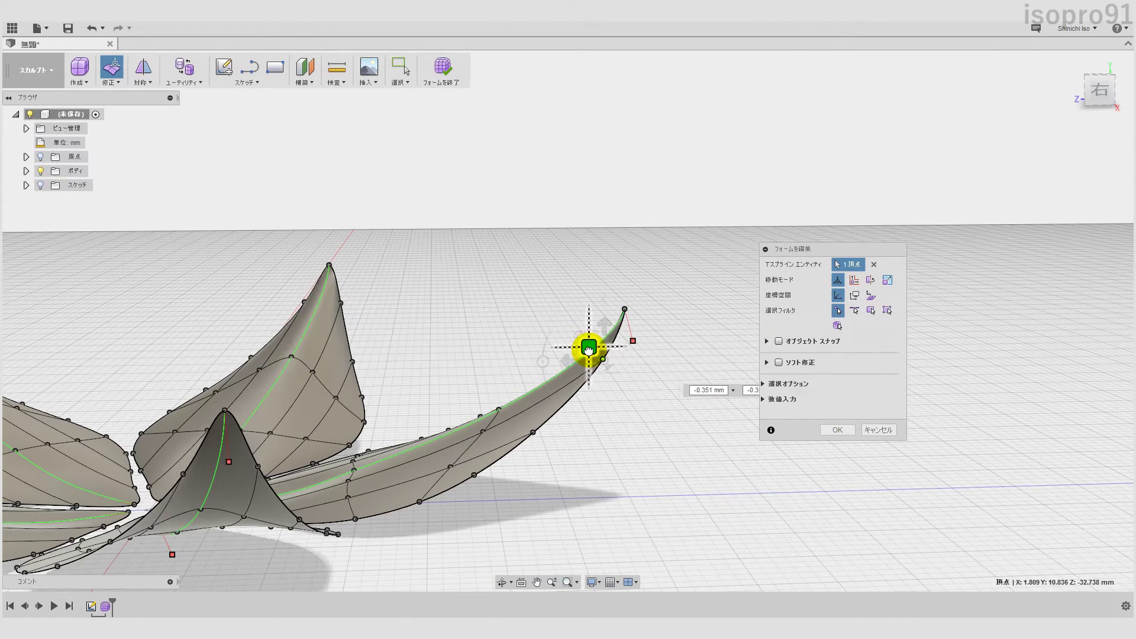
mouse_move(592, 345)
shift+middle_down()
mouse_move(579, 444)
mouse_move(692, 401)
mouse_move(689, 436)
shift+middle_up()
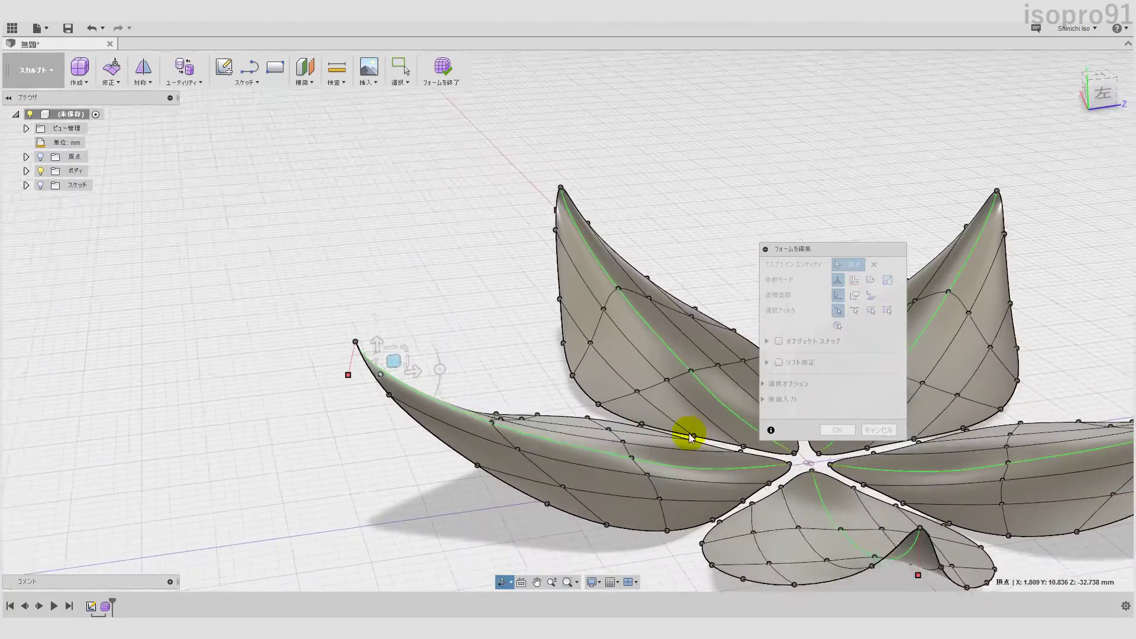
Step: Raise two front-petal edge vertices 3 mm with soft falloff
click(491, 426)
mouse_move(507, 406)
shift+middle_down()
mouse_move(609, 477)
mouse_move(588, 507)
mouse_move(575, 466)
mouse_move(540, 456)
mouse_move(649, 490)
shift+middle_up()
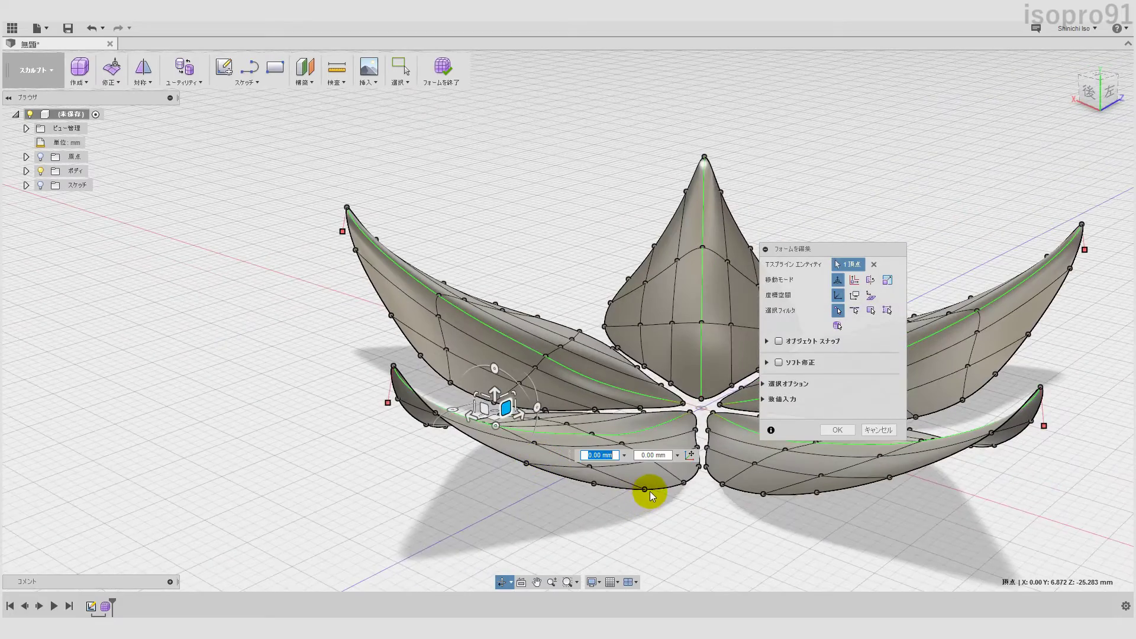
click(646, 490)
shift+click(683, 484)
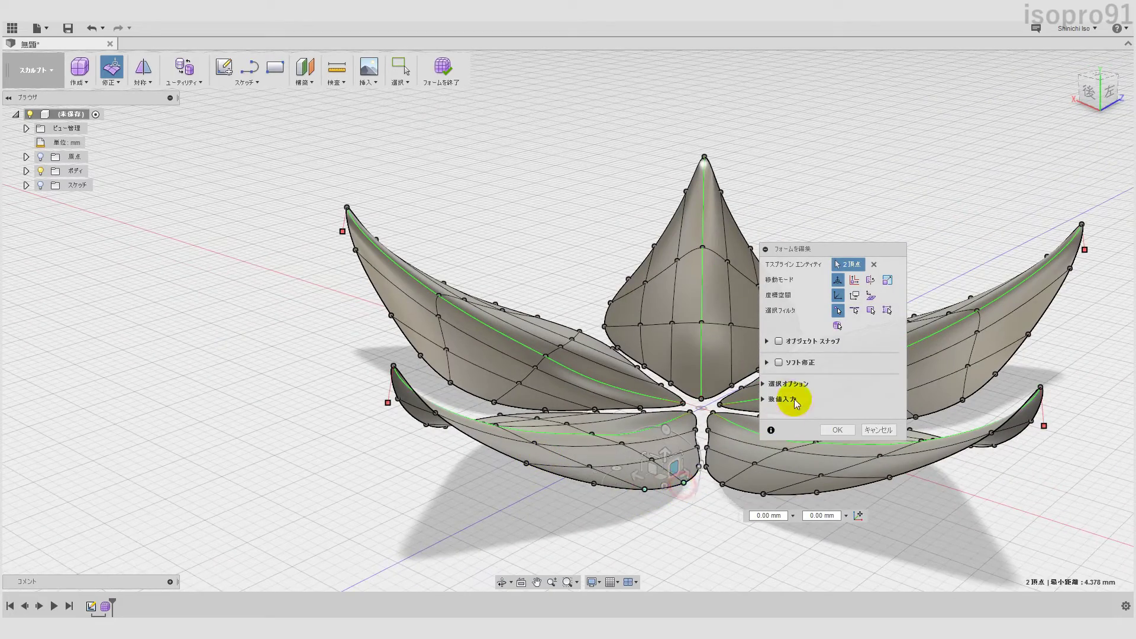
click(779, 363)
mouse_move(634, 464)
shift+middle_down()
mouse_move(727, 452)
mouse_move(515, 444)
mouse_move(550, 457)
mouse_move(477, 464)
mouse_move(572, 463)
shift+middle_up()
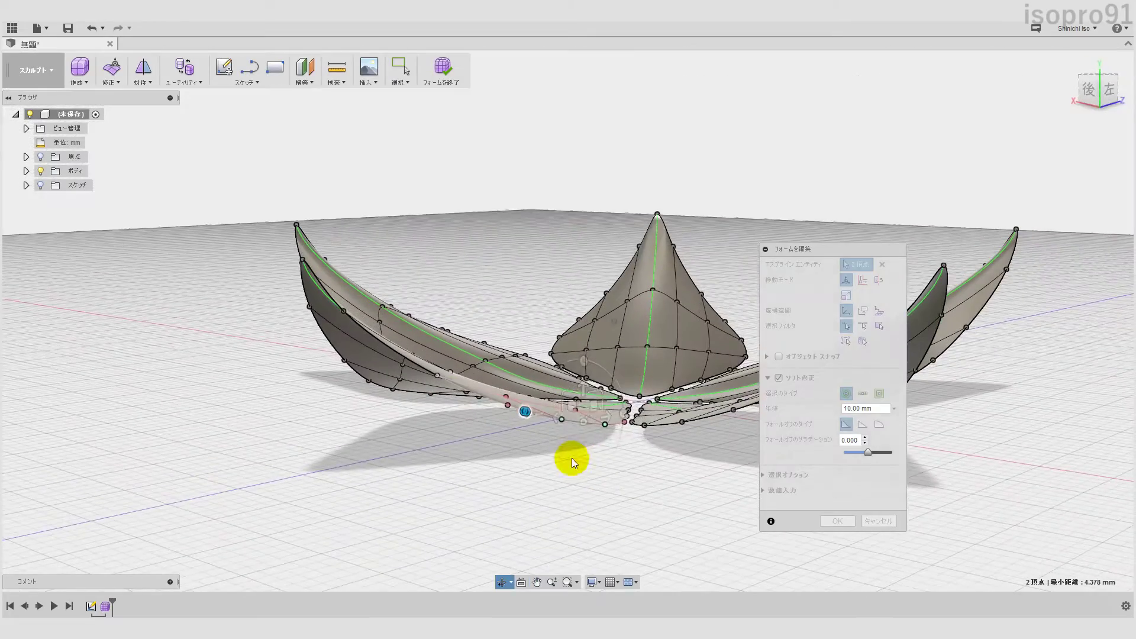
drag(588, 381, 584, 329)
Step: With soft modification off, lift several petal-edge vertices slightly, one by 1 mm
shift+middle_drag(570, 432, 439, 466)
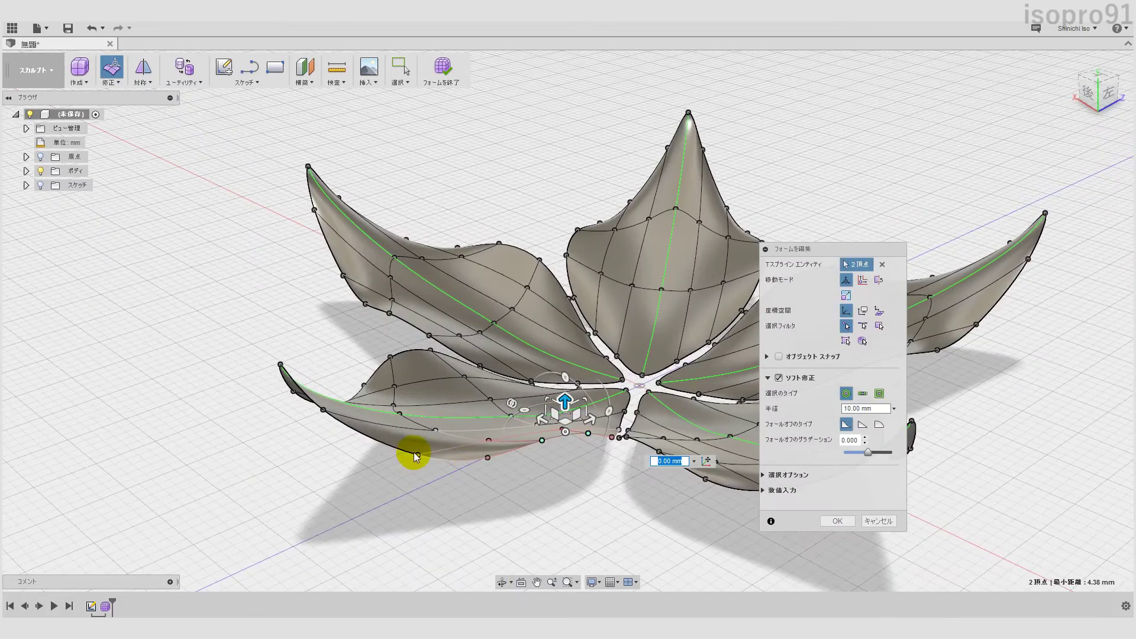
click(418, 455)
click(779, 379)
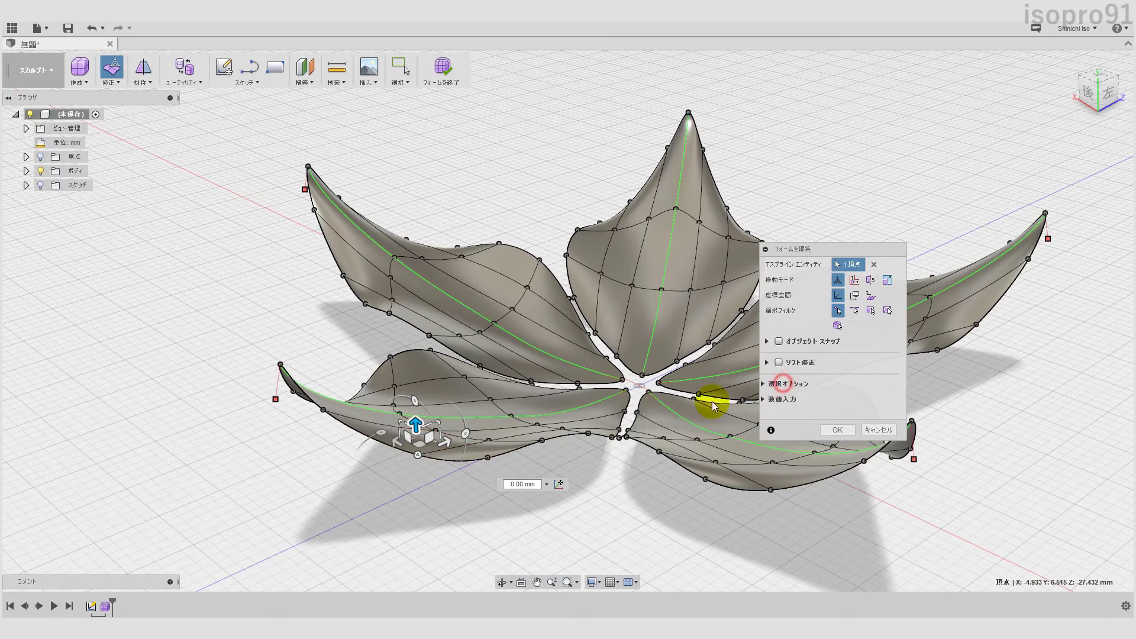
drag(418, 423, 417, 405)
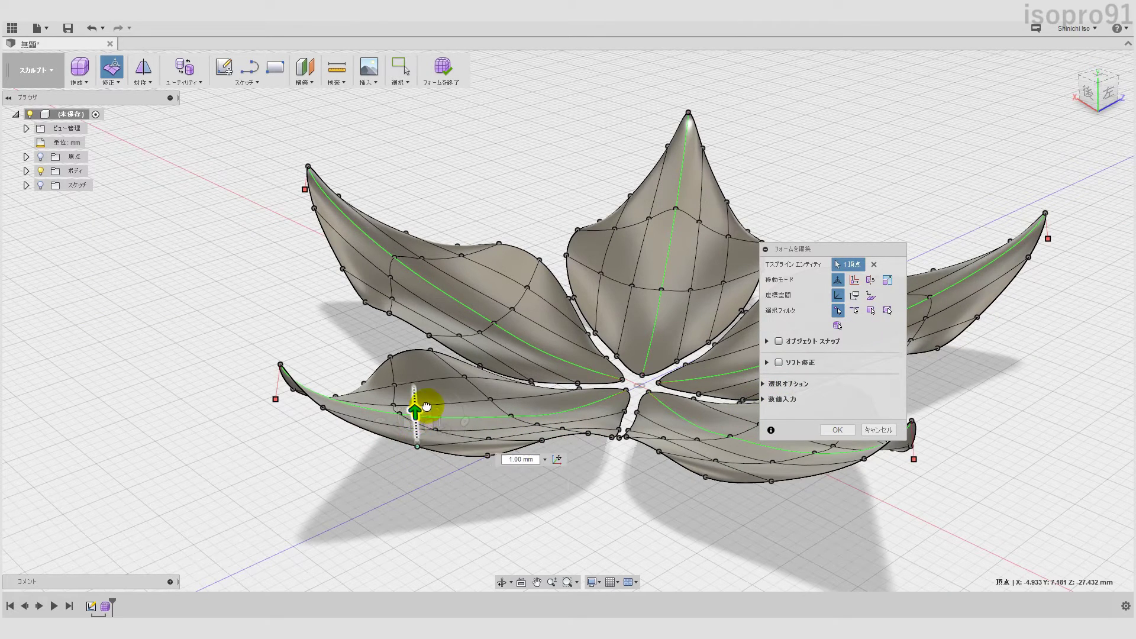
click(487, 455)
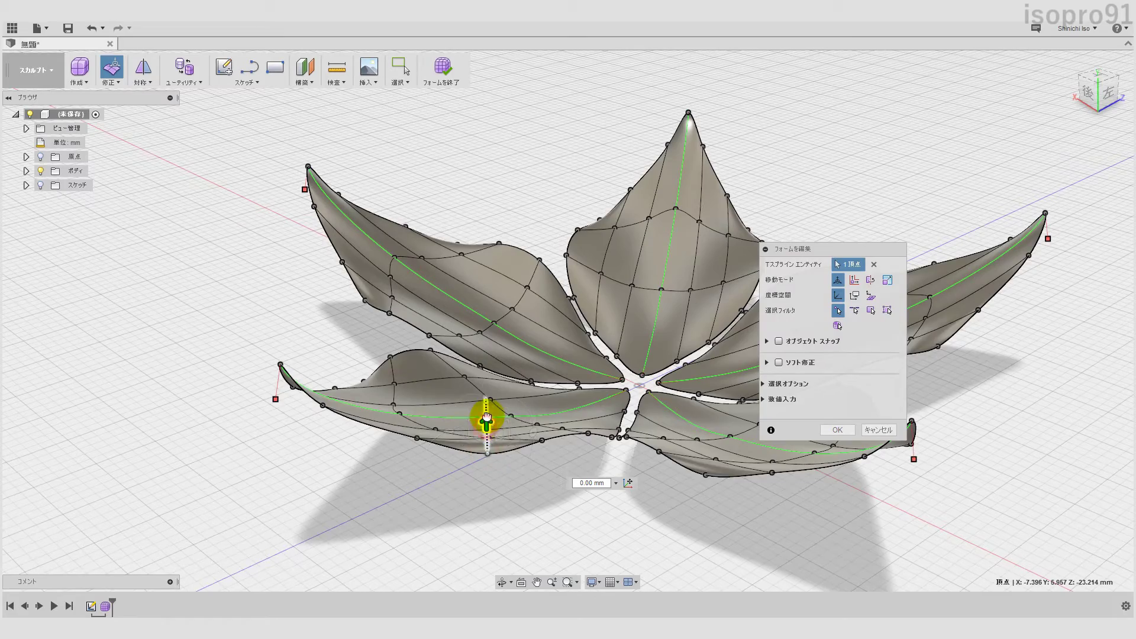
drag(486, 419, 488, 410)
mouse_move(489, 409)
shift+middle_down()
mouse_move(524, 439)
mouse_move(481, 475)
mouse_move(535, 441)
mouse_move(564, 449)
mouse_move(356, 375)
shift+middle_up()
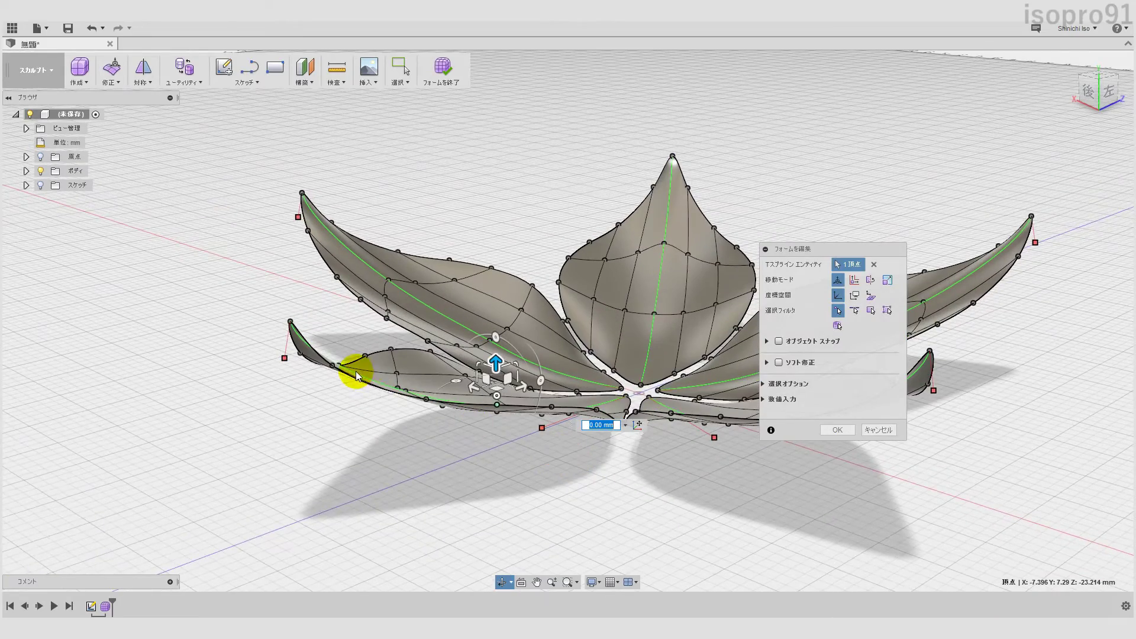
click(427, 401)
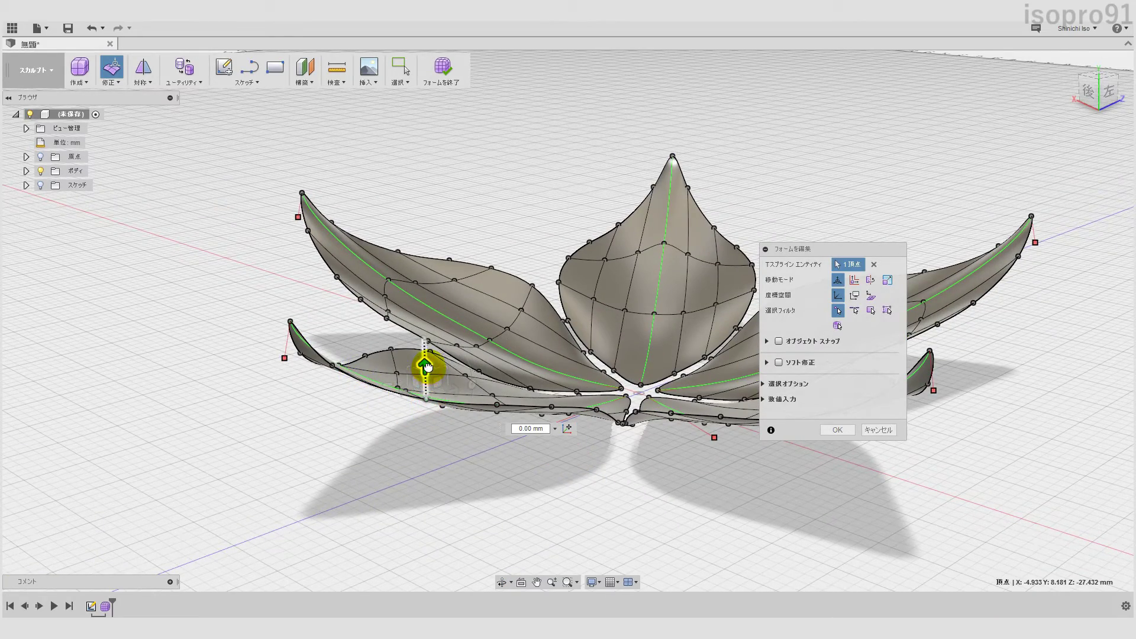
drag(427, 367, 426, 363)
Step: Select another petal-edge vertex and lower the front petal's base vertex by 1 mm
shift+middle_drag(398, 426, 494, 392)
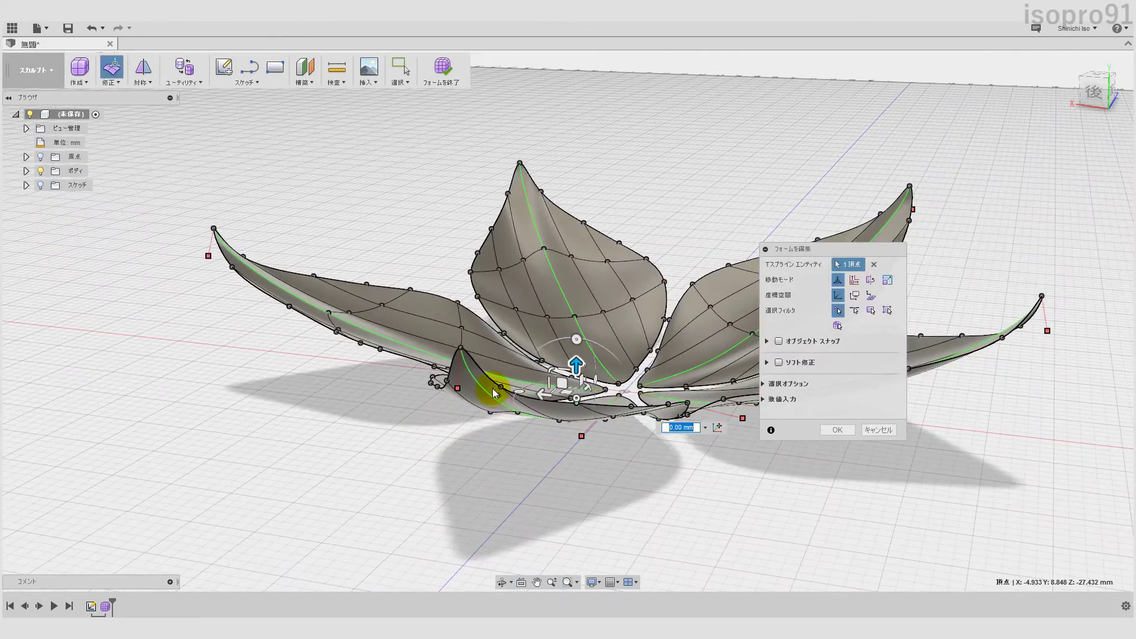
click(499, 390)
shift+middle_drag(507, 432, 412, 401)
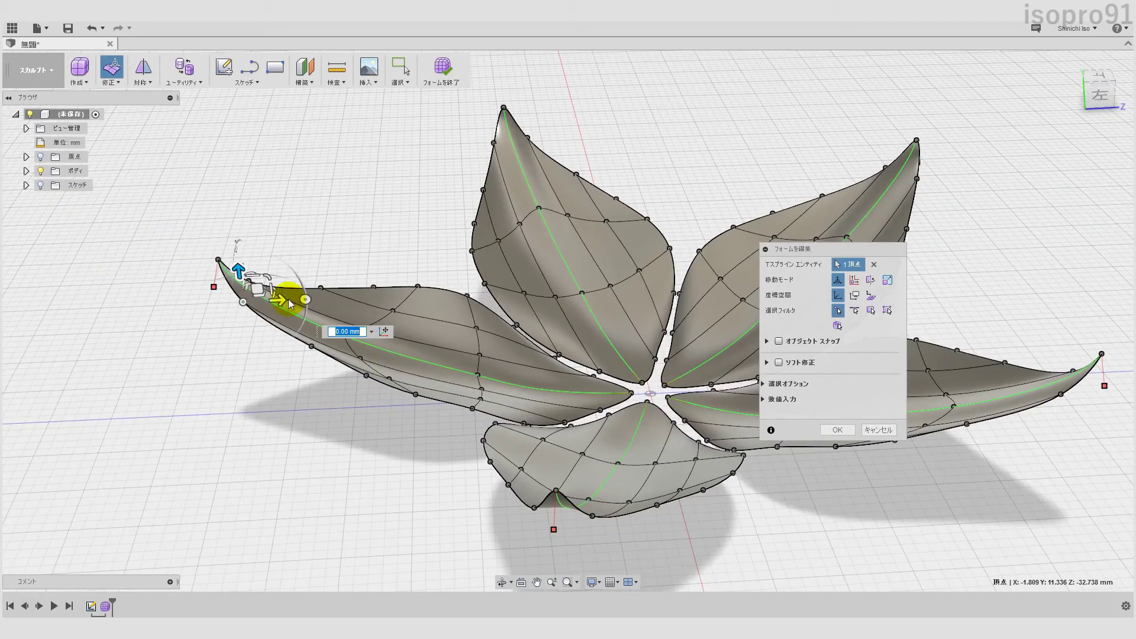
mouse_move(292, 299)
shift+middle_down()
mouse_move(368, 464)
mouse_move(464, 386)
shift+middle_up()
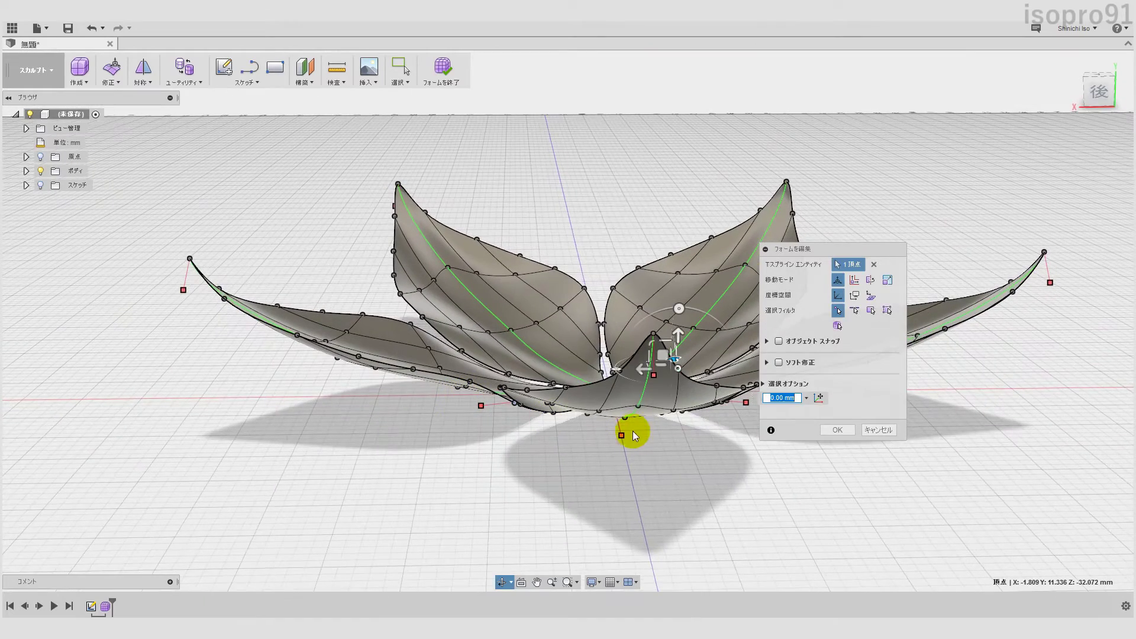
click(639, 407)
drag(639, 373, 637, 390)
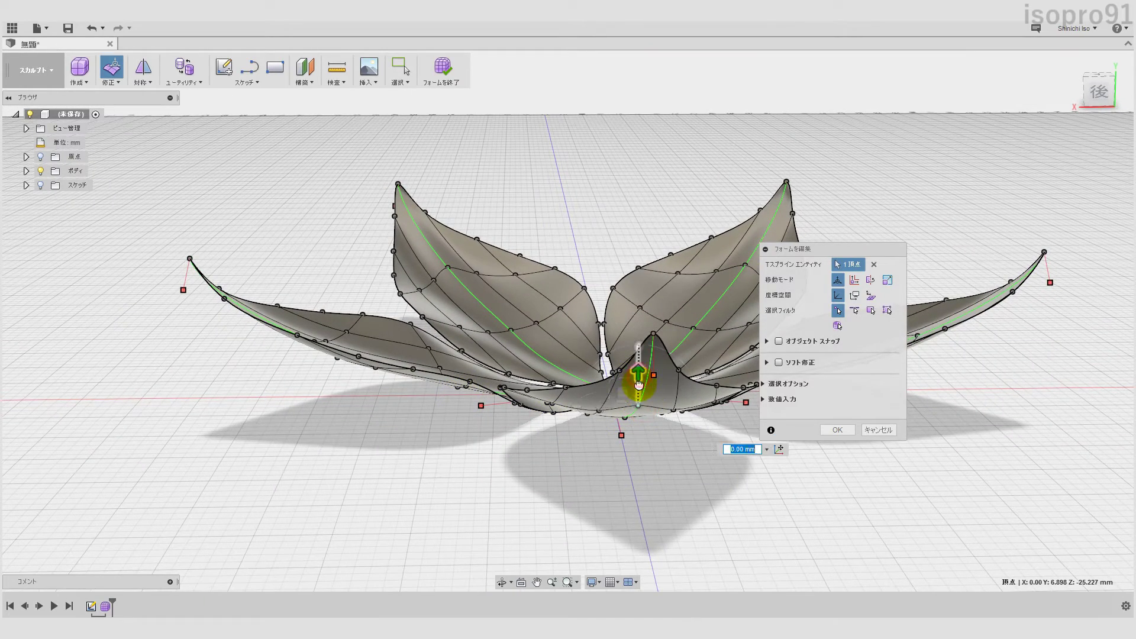
mouse_move(643, 491)
middle_down()
mouse_move(517, 445)
mouse_move(540, 405)
mouse_move(580, 398)
mouse_move(535, 401)
mouse_move(508, 357)
middle_up()
Step: Show the flower in box display and raise a midrib vertex on the upright petal slightly
key(ctrl+1)
click(507, 467)
click(507, 354)
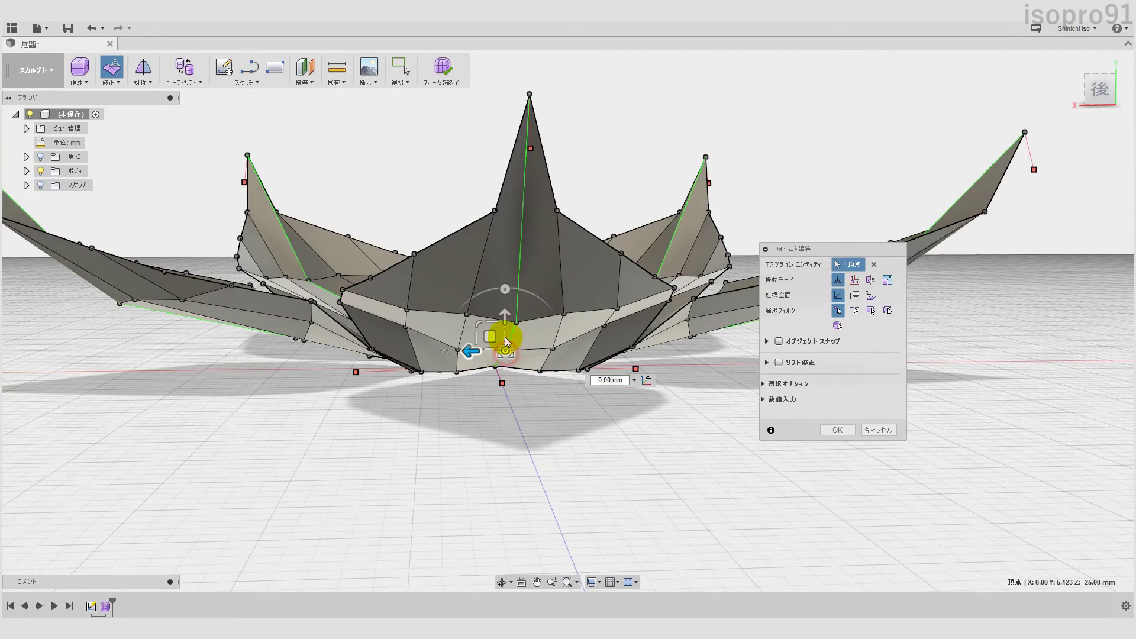
click(515, 407)
mouse_move(520, 392)
shift+middle_down()
mouse_move(502, 385)
mouse_move(601, 401)
mouse_move(664, 446)
mouse_move(717, 421)
mouse_move(561, 371)
mouse_move(544, 416)
shift+middle_up()
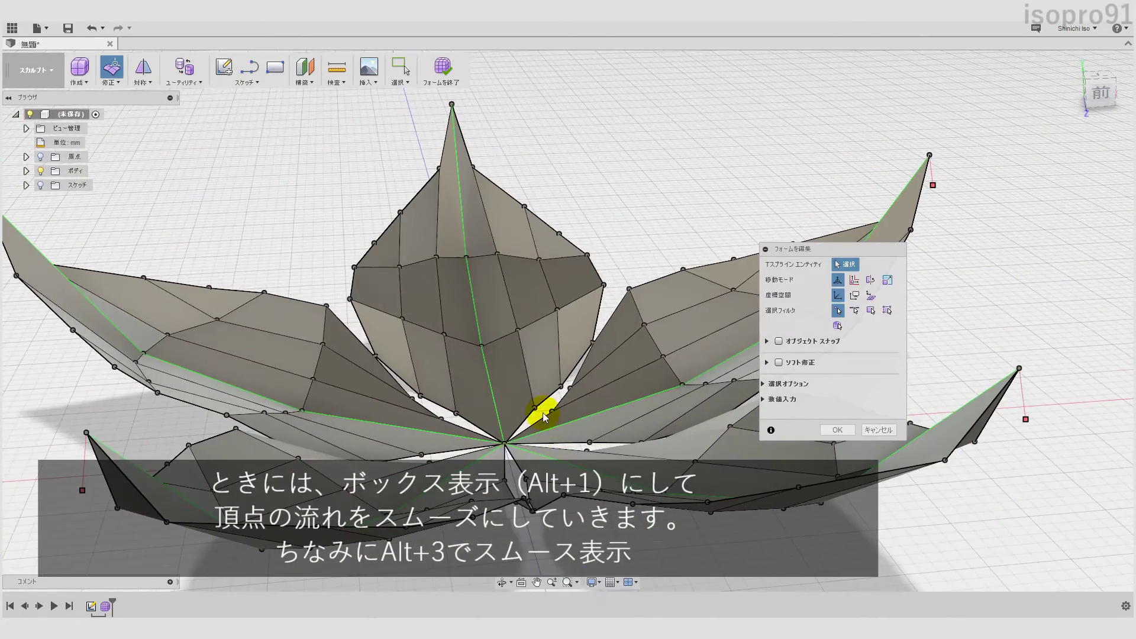
mouse_move(537, 350)
shift+middle_down()
mouse_move(520, 317)
mouse_move(500, 348)
mouse_move(540, 322)
shift+middle_up()
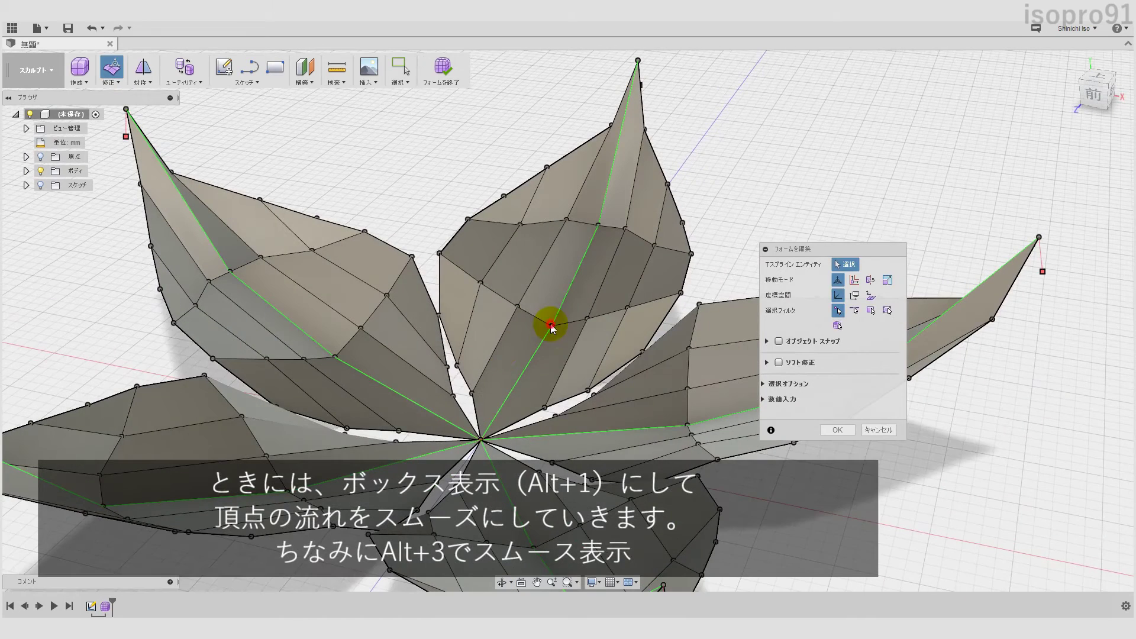
click(547, 323)
click(610, 584)
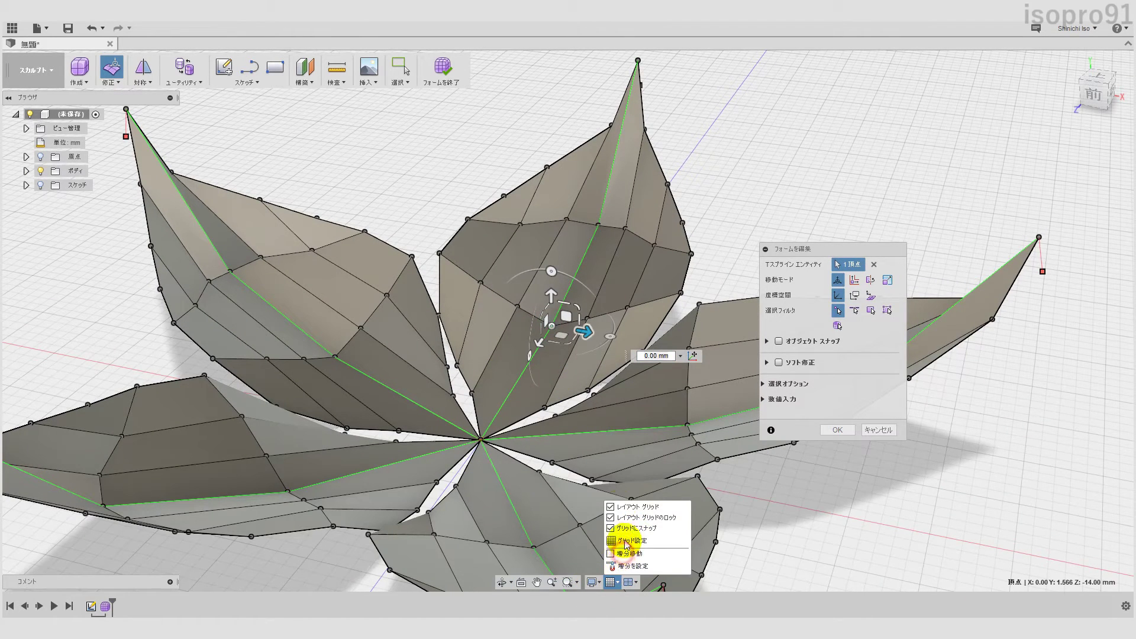
mouse_move(582, 367)
shift+middle_down()
mouse_move(570, 317)
mouse_move(540, 293)
shift+middle_up()
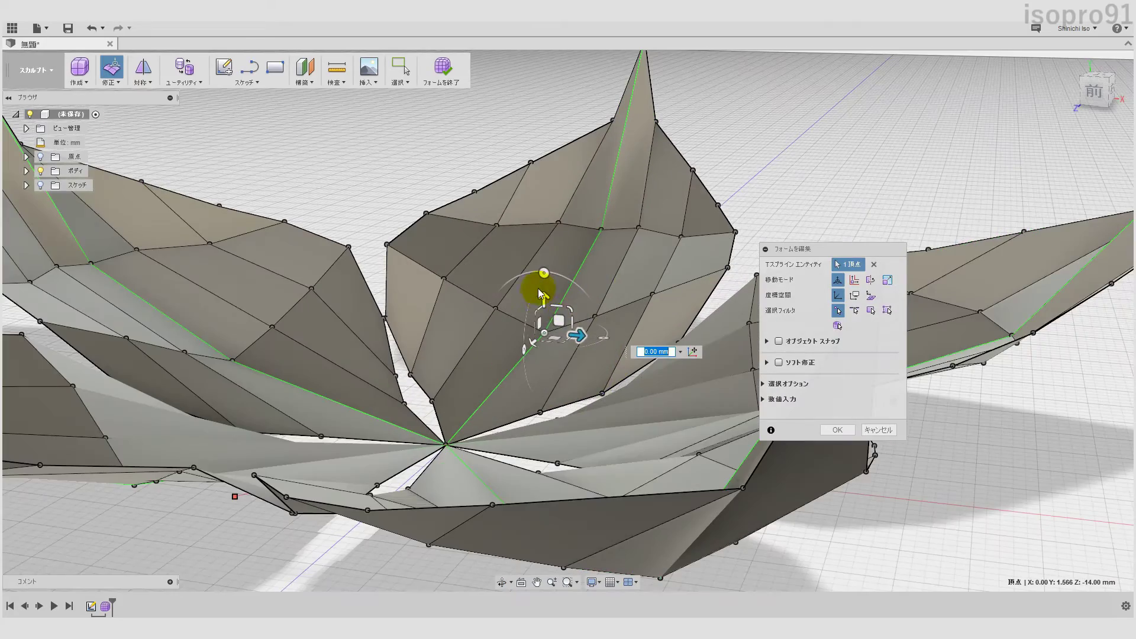
drag(543, 297, 545, 288)
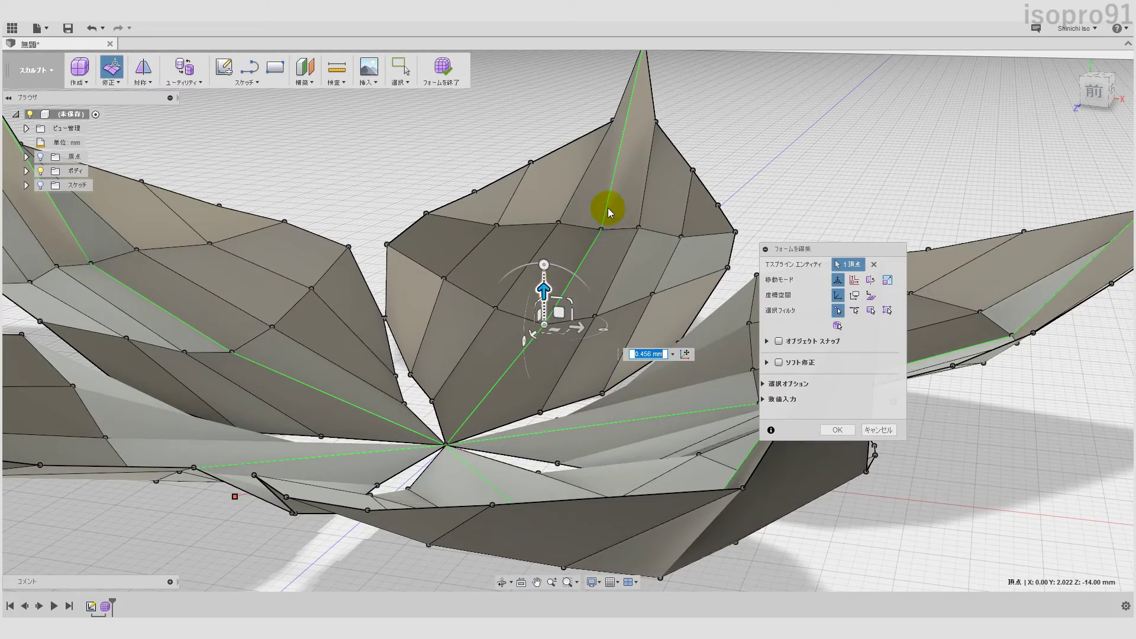
Step: Nudge the upright petal's upper, midline and right-side vertices, one up about 0.255 mm
mouse_move(616, 257)
shift+middle_down()
mouse_move(634, 254)
mouse_move(633, 239)
shift+middle_up()
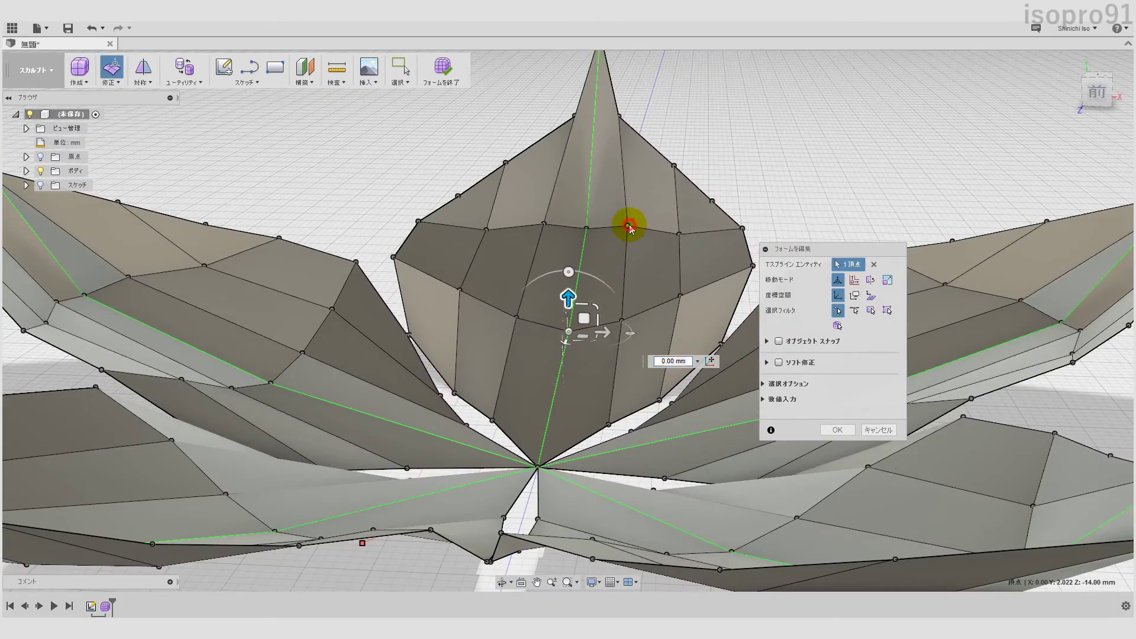
click(627, 224)
drag(628, 200, 579, 239)
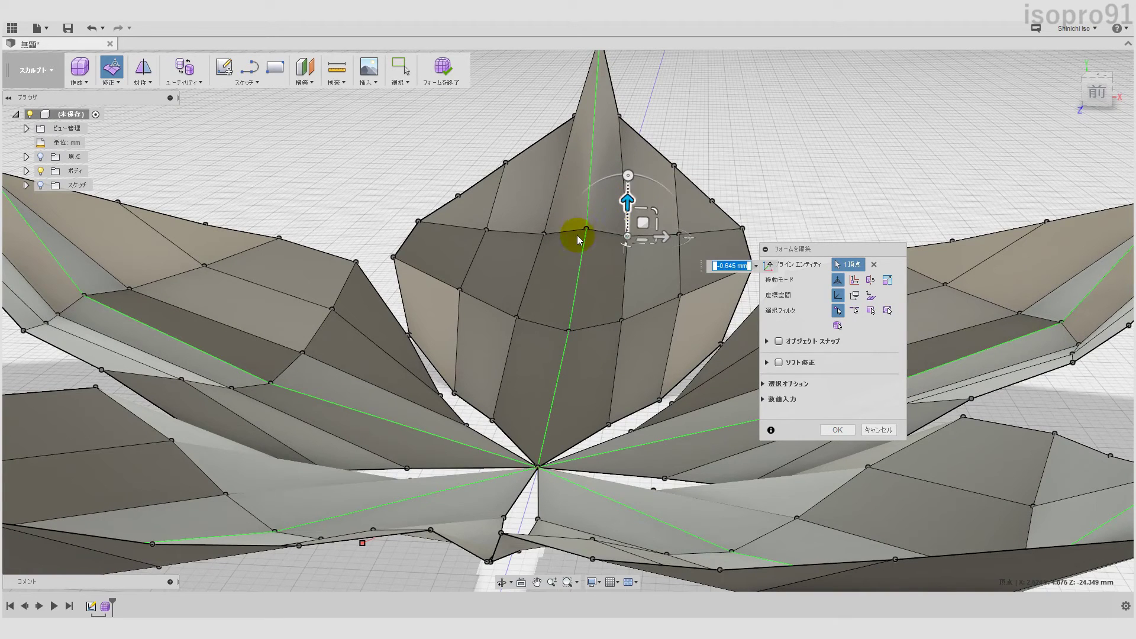
click(586, 230)
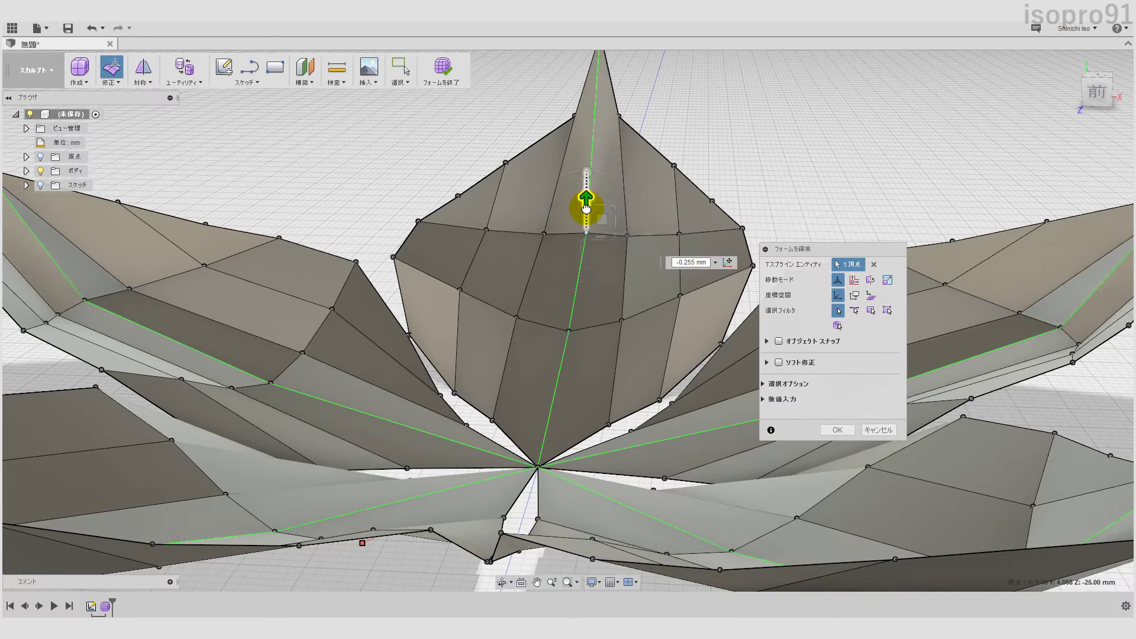
mouse_move(586, 355)
shift+middle_down()
mouse_move(591, 346)
mouse_move(575, 343)
shift+middle_up()
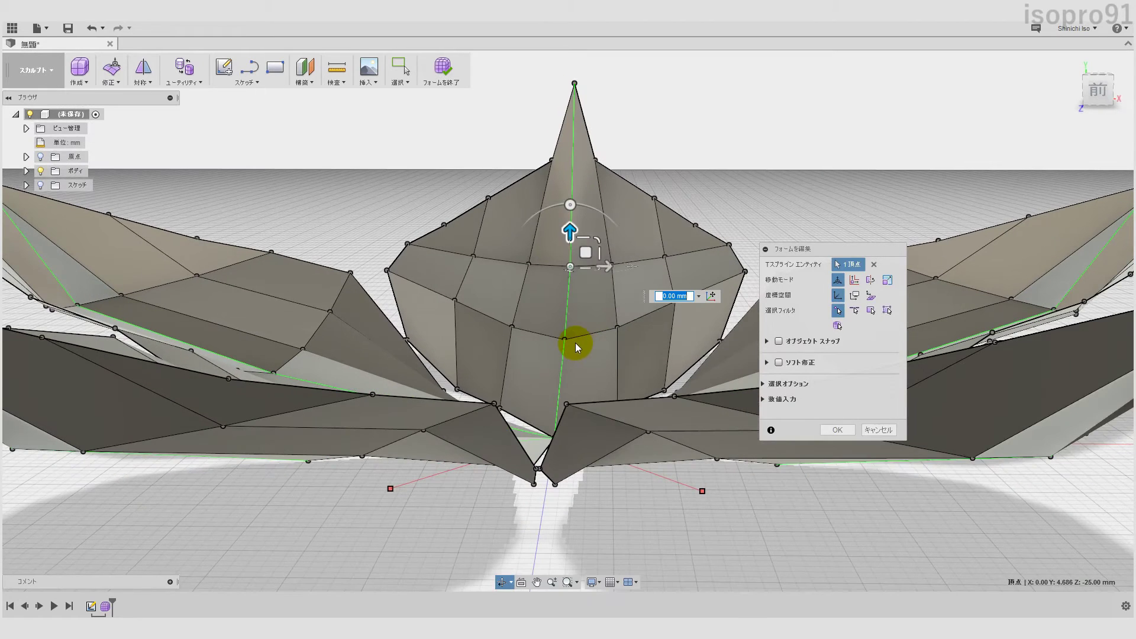
click(567, 341)
drag(565, 306, 568, 308)
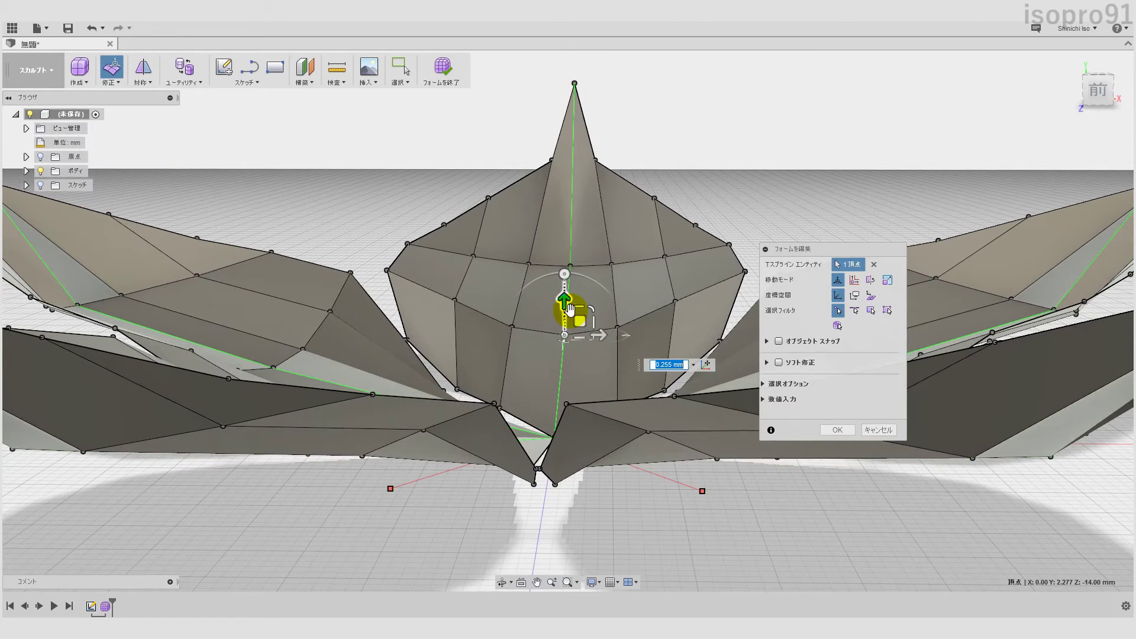
click(674, 301)
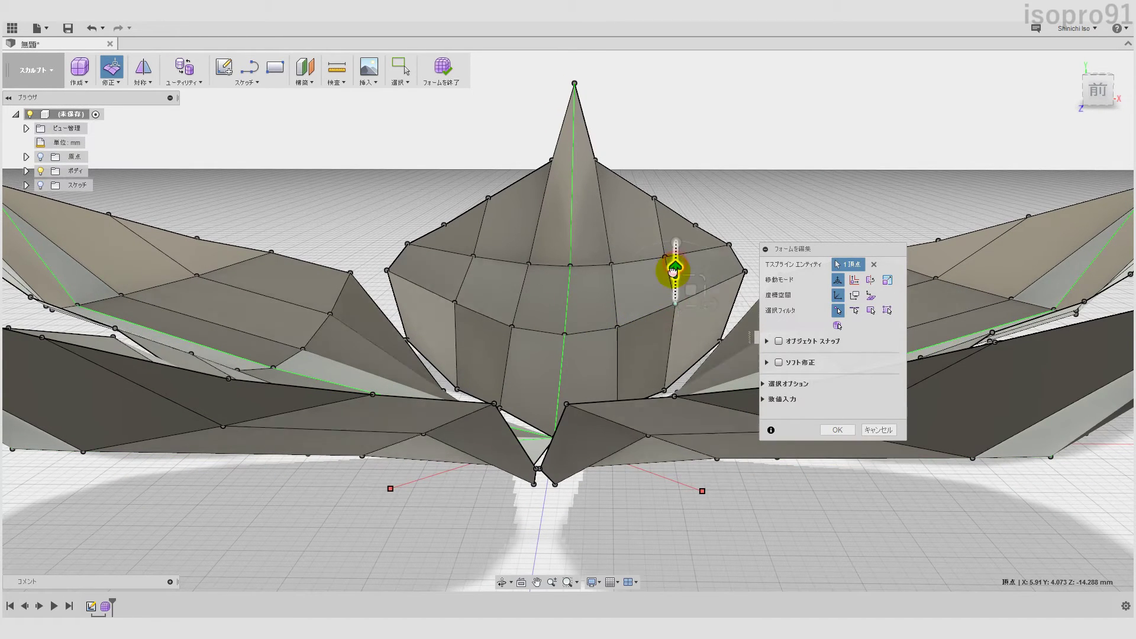
drag(675, 266, 673, 273)
mouse_move(649, 177)
shift+middle_down()
mouse_move(659, 215)
mouse_move(525, 236)
mouse_move(545, 236)
mouse_move(444, 342)
mouse_move(398, 438)
shift+middle_up()
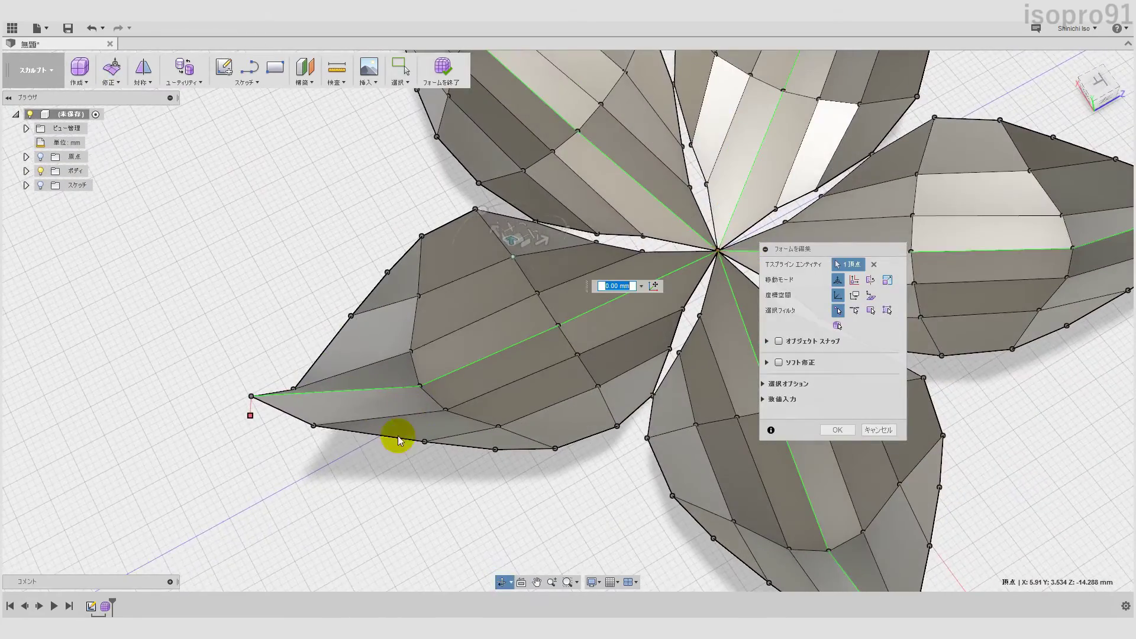
Step: Lower a vertex low on the front petal by about 0.38 mm, then check the shape from the front
click(313, 425)
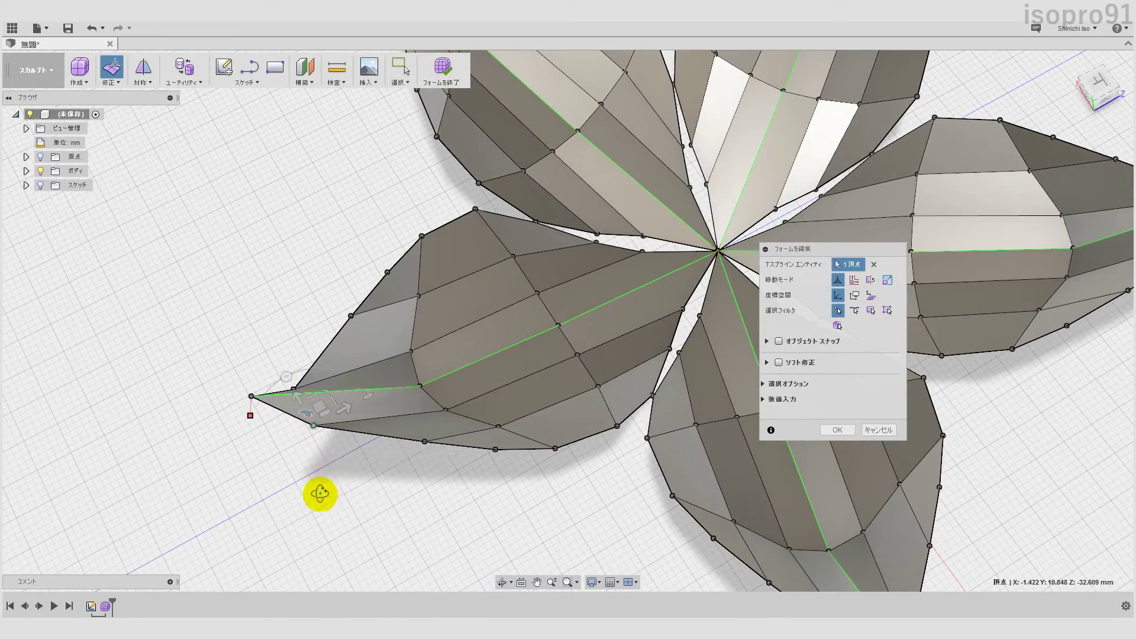
mouse_move(317, 495)
shift+middle_down()
mouse_move(423, 405)
mouse_move(454, 416)
mouse_move(381, 489)
mouse_move(613, 350)
mouse_move(500, 385)
mouse_move(517, 385)
mouse_move(502, 406)
mouse_move(489, 380)
mouse_move(461, 385)
mouse_move(482, 411)
mouse_move(489, 400)
mouse_move(392, 422)
mouse_move(398, 413)
mouse_move(363, 401)
shift+middle_up()
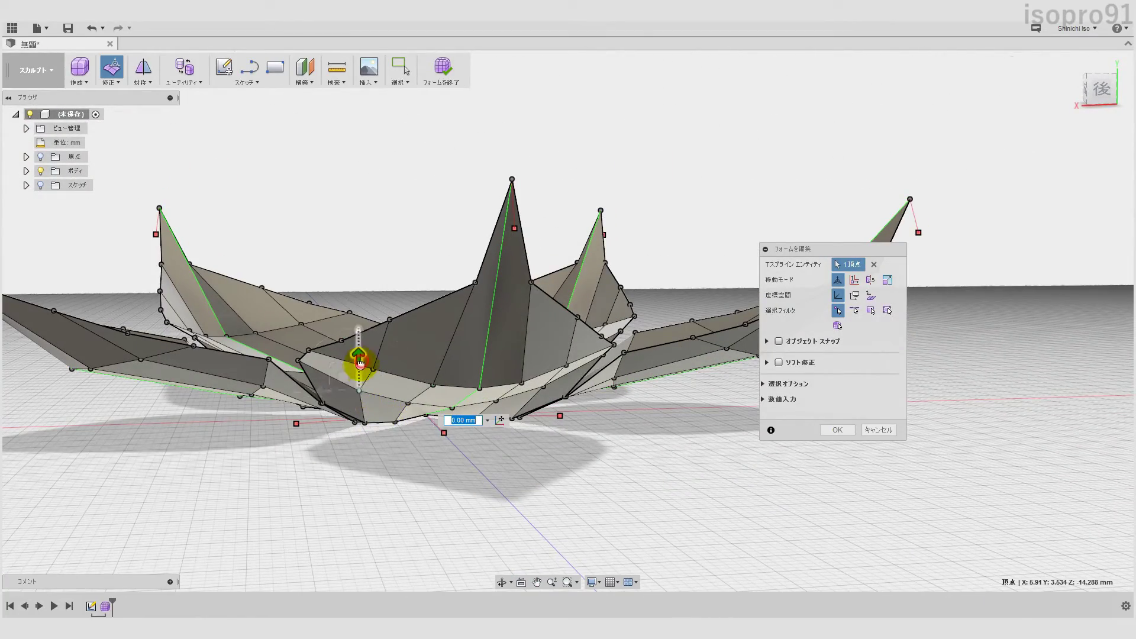
drag(360, 363, 416, 379)
click(452, 409)
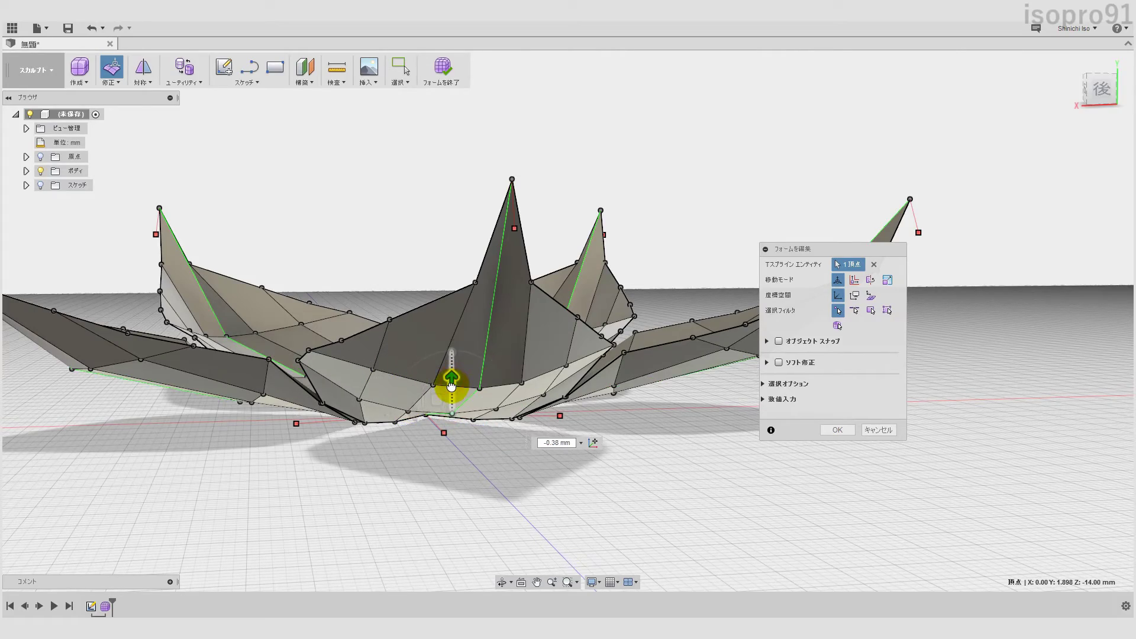
mouse_move(451, 387)
shift+middle_down()
mouse_move(419, 423)
mouse_move(469, 469)
mouse_move(515, 489)
mouse_move(549, 446)
shift+middle_up()
mouse_move(476, 398)
shift+middle_down()
mouse_move(481, 418)
mouse_move(499, 395)
mouse_move(482, 444)
mouse_move(512, 436)
shift+middle_up()
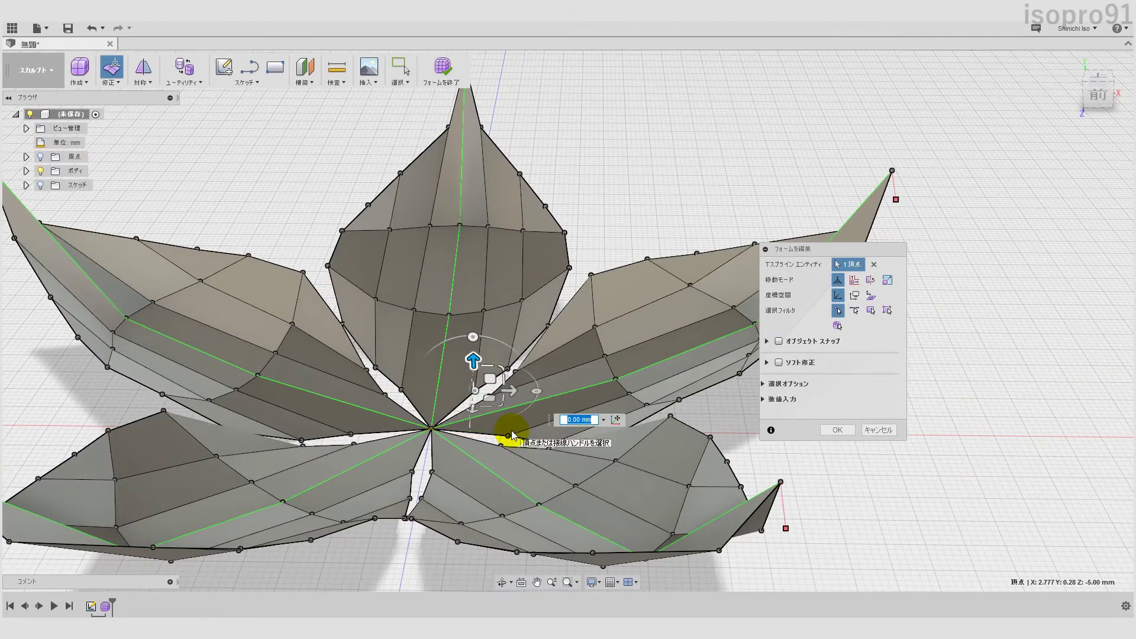
Step: Switch to smooth display, commit the form edit and review the flower from above
key(alt+3)
click(831, 434)
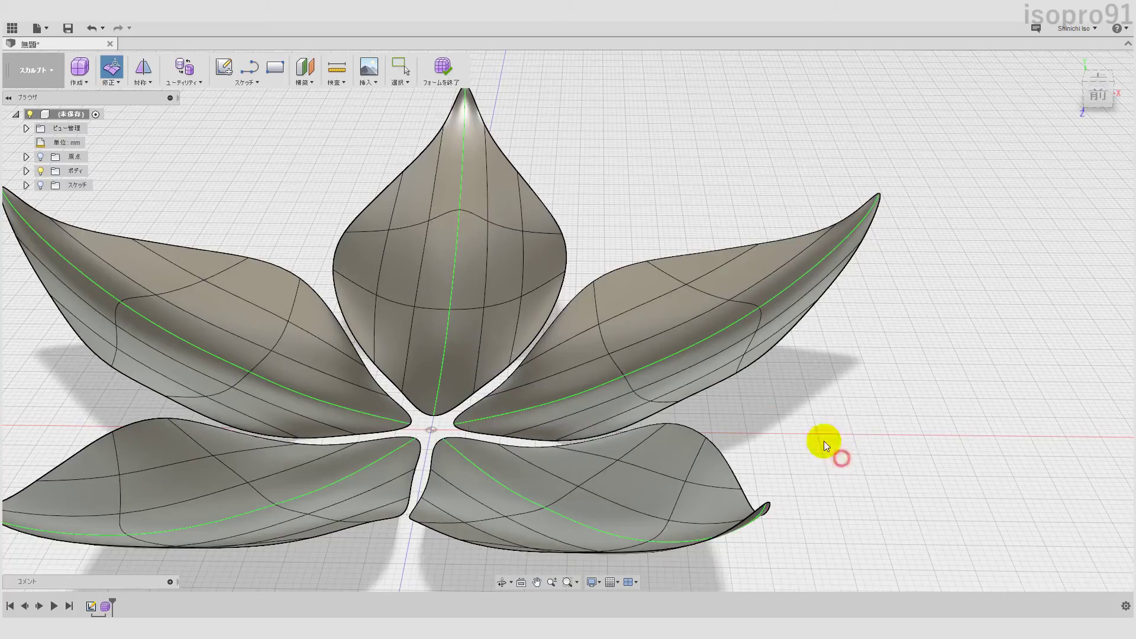
scroll(691, 406, up, 3)
scroll(694, 406, down, 5)
mouse_move(694, 406)
shift+middle_down()
mouse_move(611, 466)
mouse_move(621, 495)
mouse_move(692, 459)
mouse_move(690, 431)
mouse_move(525, 406)
mouse_move(717, 444)
mouse_move(715, 470)
shift+middle_up()
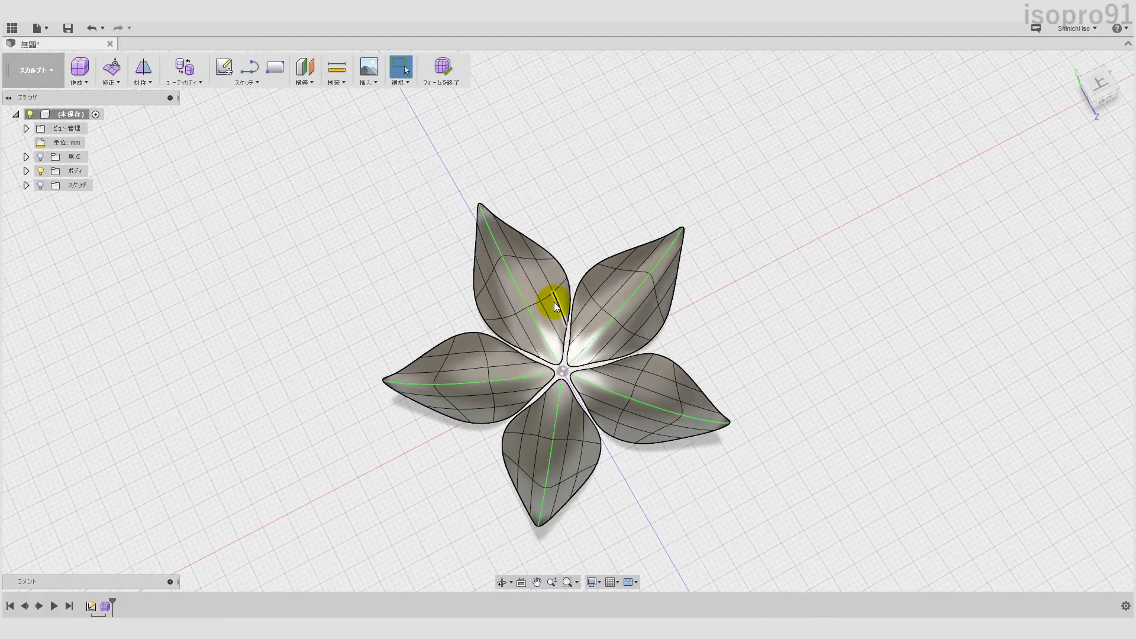
scroll(554, 301, up, 3)
scroll(473, 282, up, 2)
mouse_move(544, 375)
shift+middle_down()
mouse_move(540, 317)
mouse_move(578, 330)
shift+middle_up()
shift+middle_drag(399, 282, 431, 322)
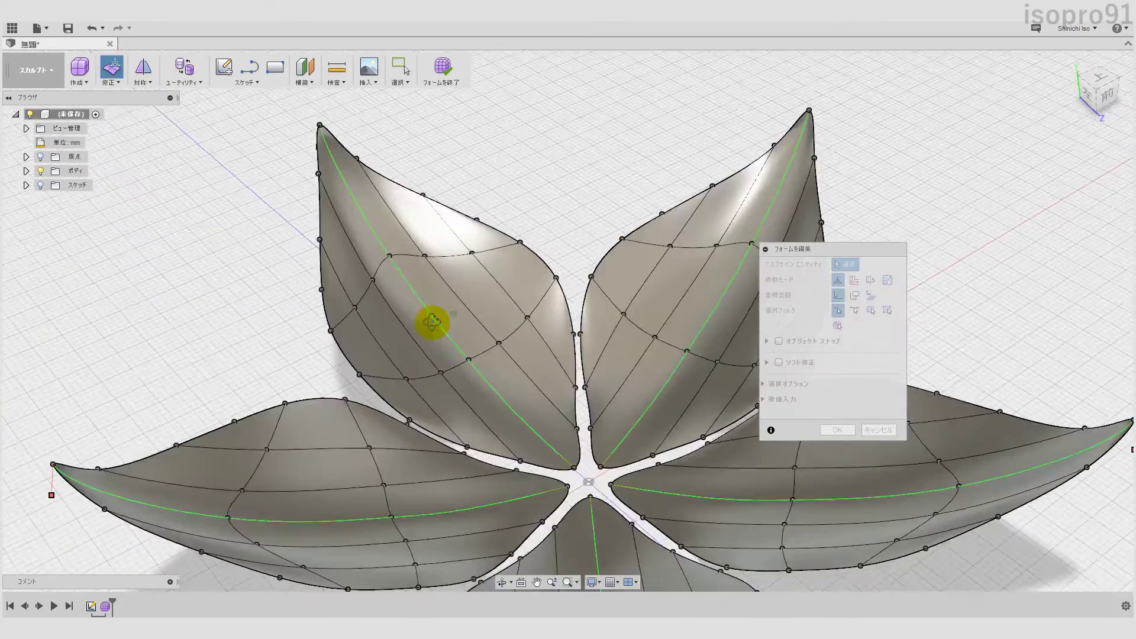
Step: Shift two inner left-petal vertices under 1.3 mm to add a fold, and commit the edit
click(468, 359)
shift+click(390, 259)
mouse_move(391, 258)
shift+middle_down()
mouse_move(487, 373)
mouse_move(543, 347)
mouse_move(435, 313)
shift+middle_up()
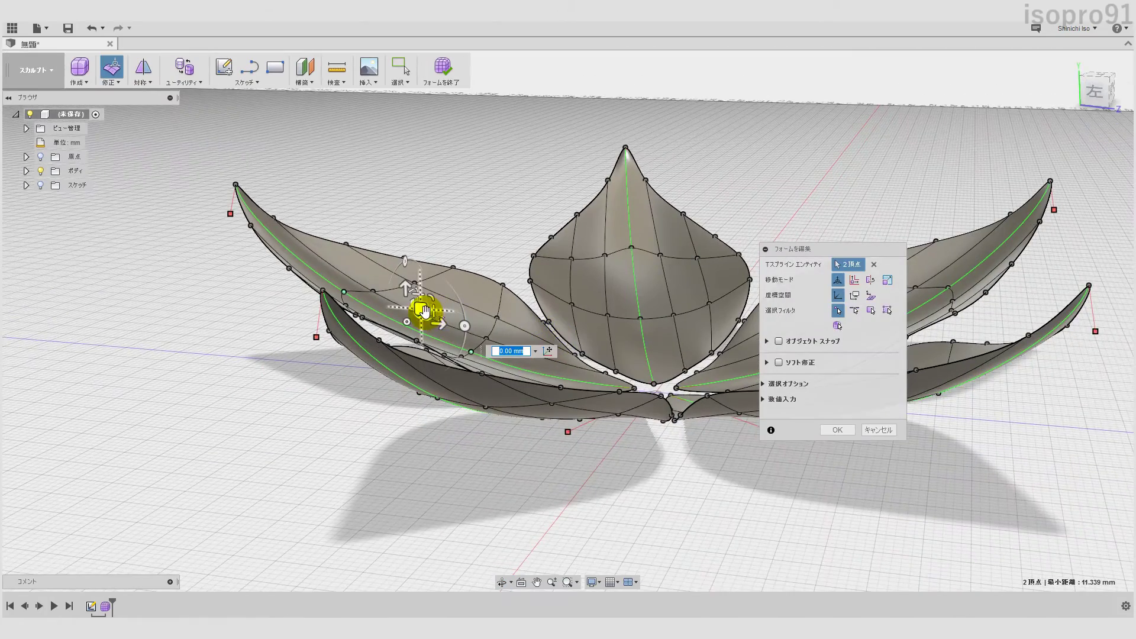
drag(425, 311, 436, 296)
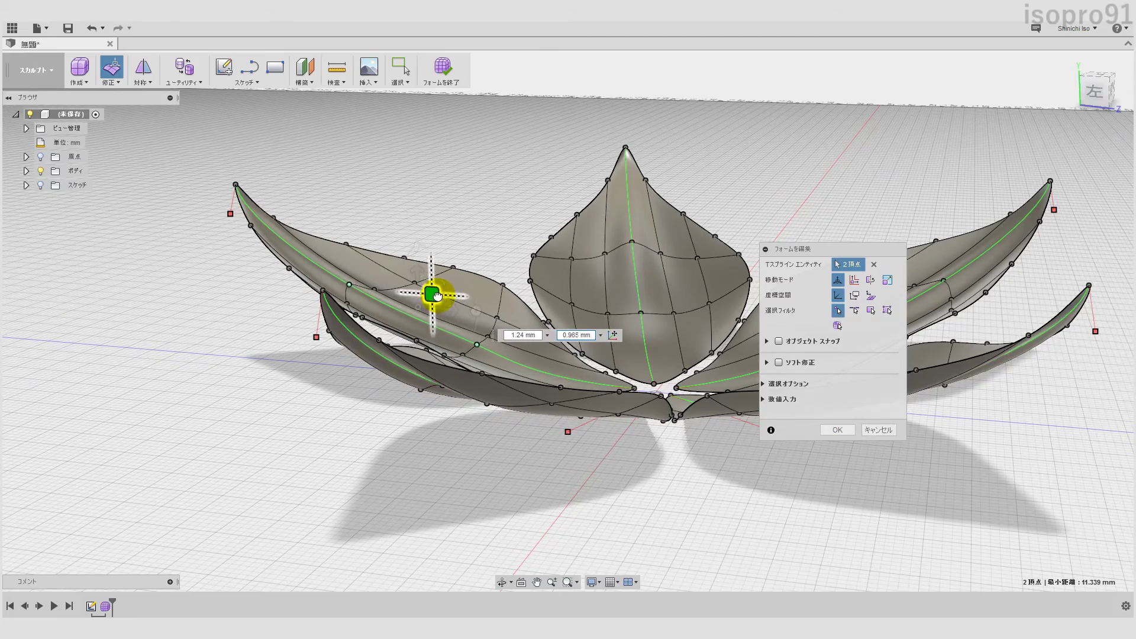
mouse_move(469, 381)
shift+middle_down()
mouse_move(418, 431)
mouse_move(421, 388)
mouse_move(495, 380)
mouse_move(440, 317)
shift+middle_up()
drag(421, 316, 430, 302)
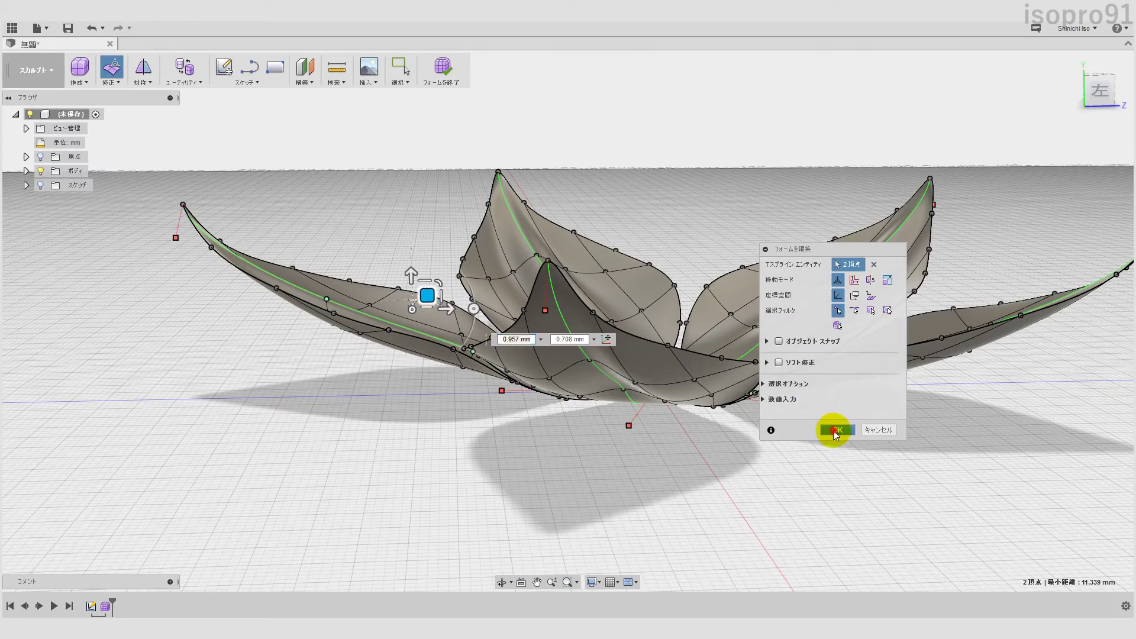
click(835, 432)
mouse_move(727, 400)
shift+middle_down()
mouse_move(685, 345)
mouse_move(615, 384)
mouse_move(616, 478)
shift+middle_up()
scroll(689, 342, up, 2)
mouse_move(613, 409)
shift+middle_down()
mouse_move(555, 452)
mouse_move(556, 477)
mouse_move(638, 413)
mouse_move(649, 427)
mouse_move(586, 526)
shift+middle_up()
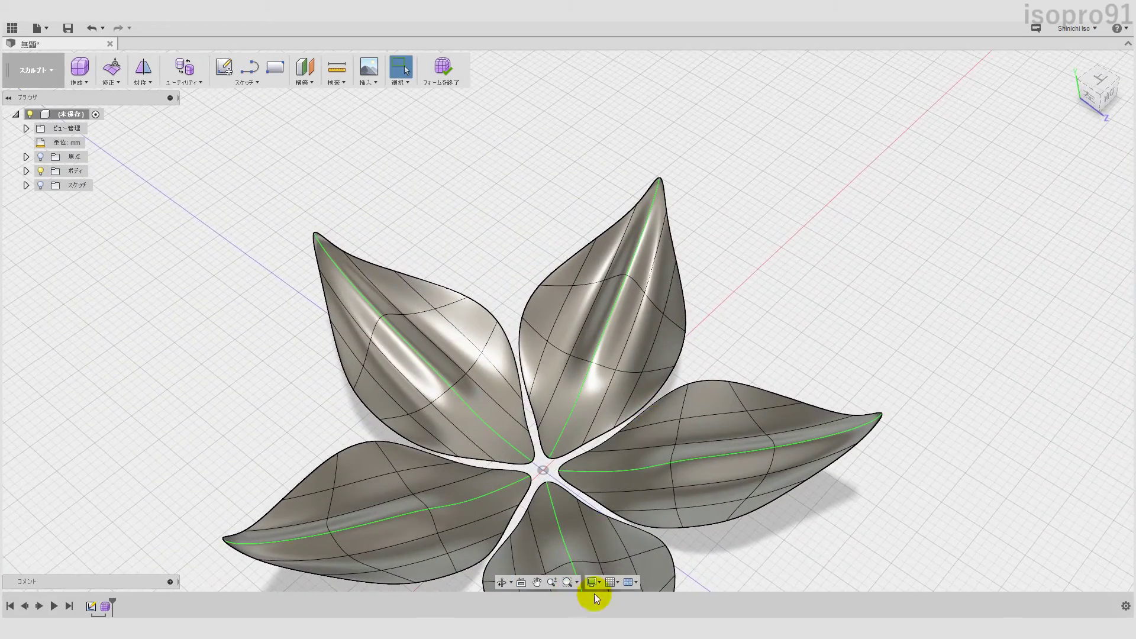
click(592, 582)
click(632, 485)
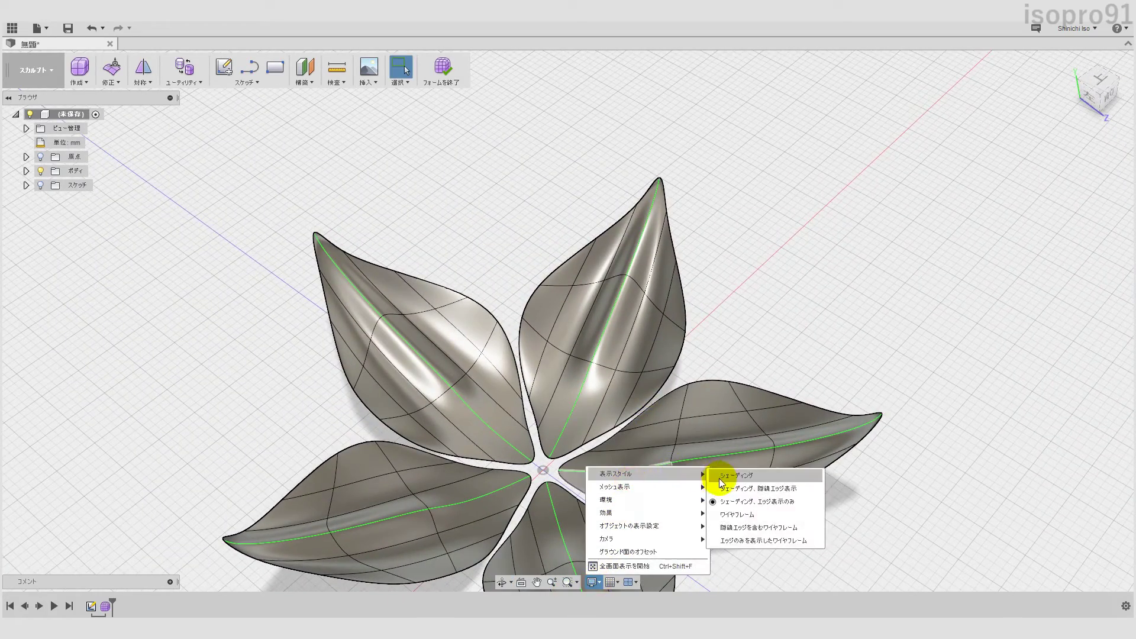
click(719, 474)
mouse_move(723, 471)
shift+middle_down()
mouse_move(726, 385)
mouse_move(768, 522)
mouse_move(753, 547)
mouse_move(706, 478)
mouse_move(667, 246)
mouse_move(750, 484)
mouse_move(631, 569)
shift+middle_up()
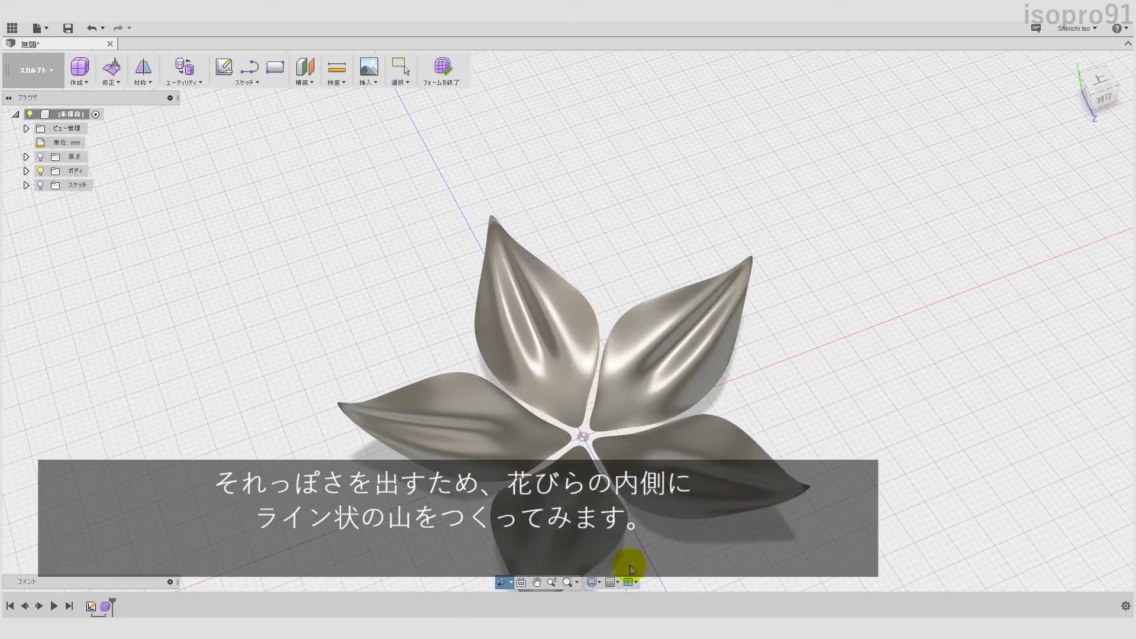
click(599, 582)
mouse_move(648, 473)
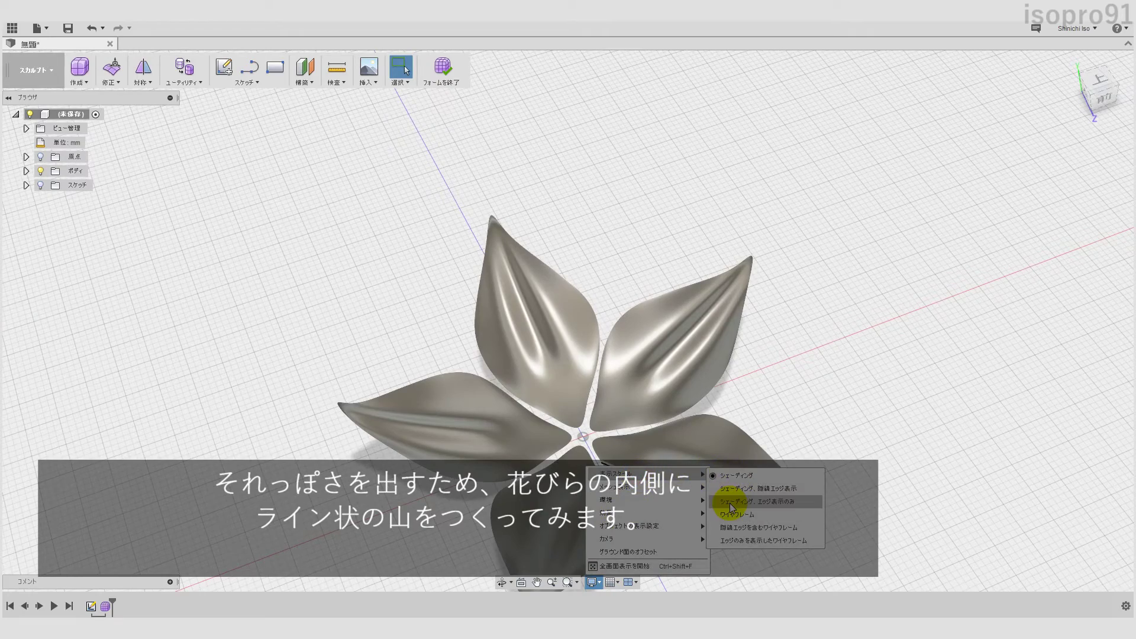
click(732, 503)
scroll(540, 361, up, 5)
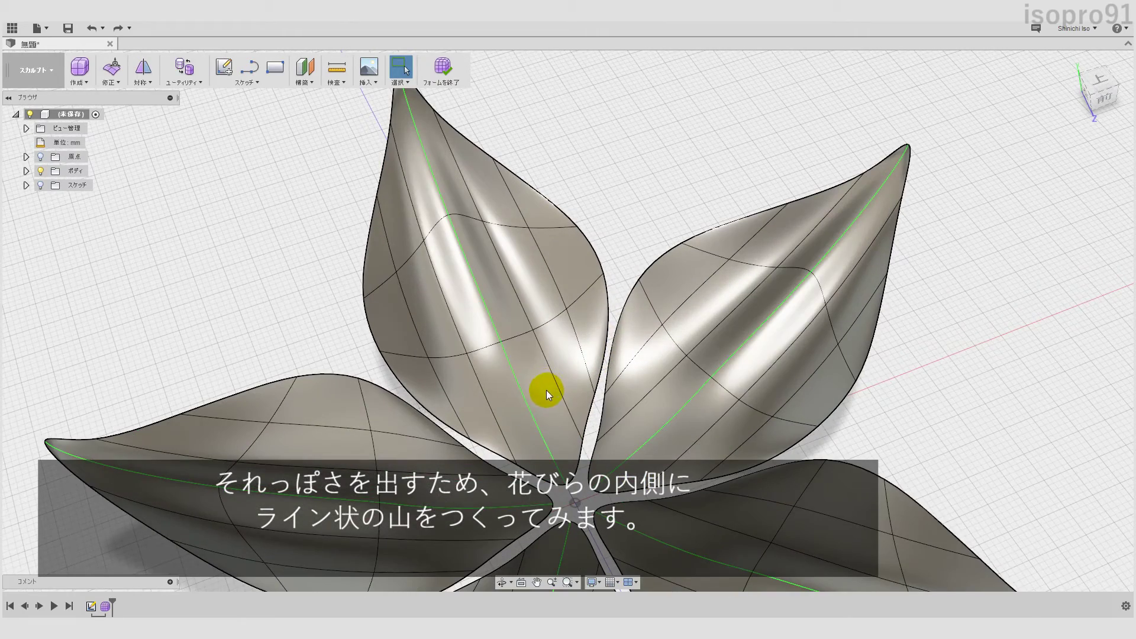
Step: Bevel each petal's centre-line edge with 2 segments at position 0.165
click(118, 90)
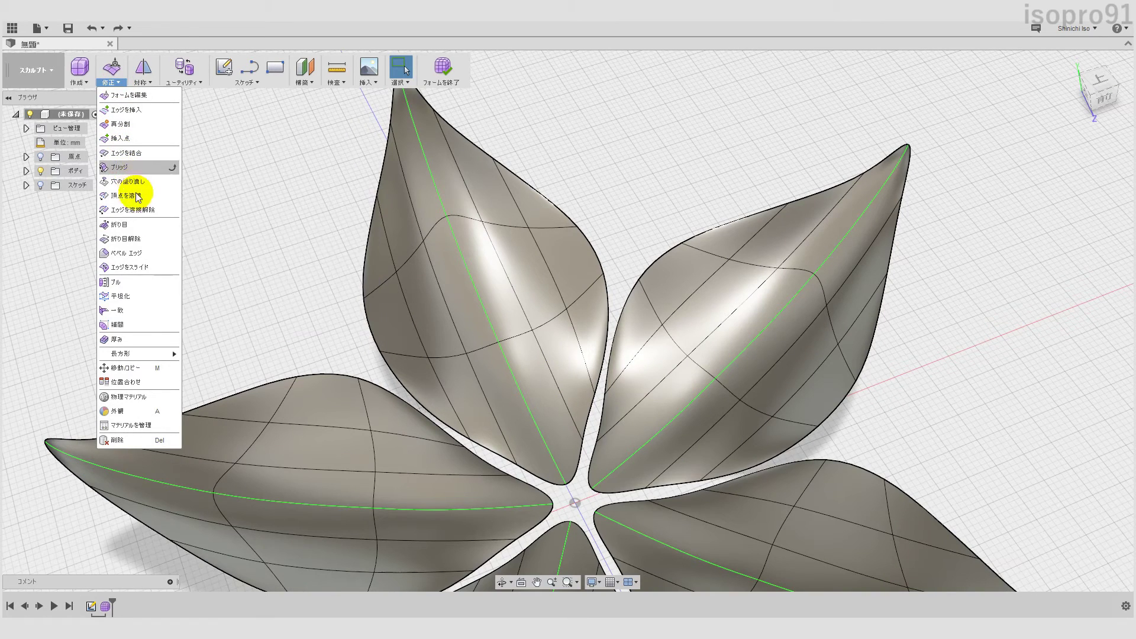
click(137, 254)
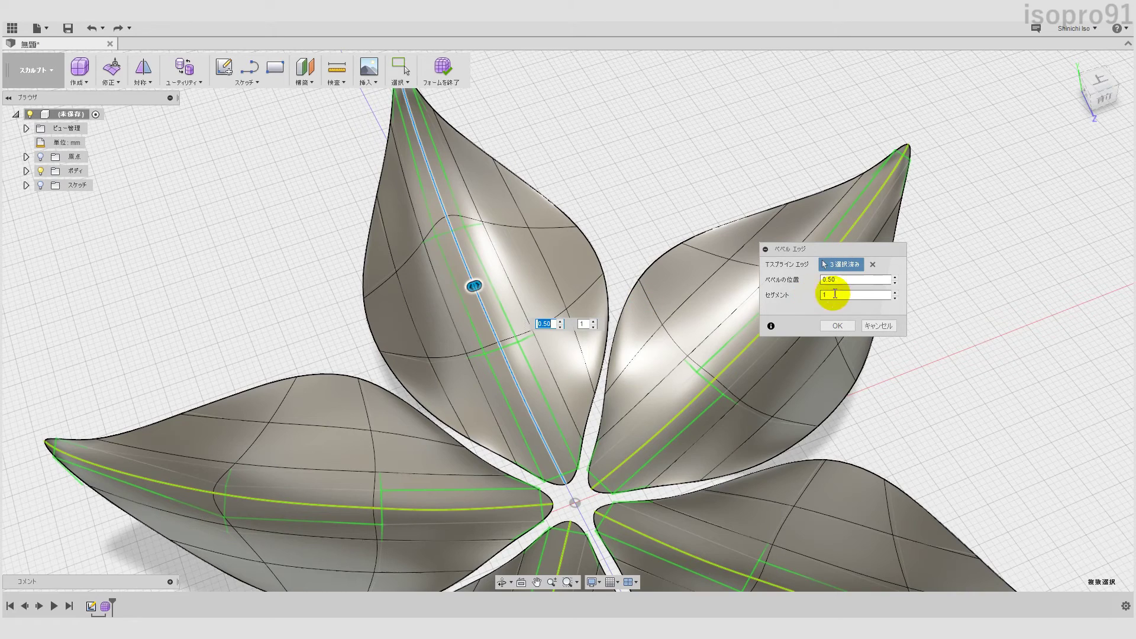
click(894, 292)
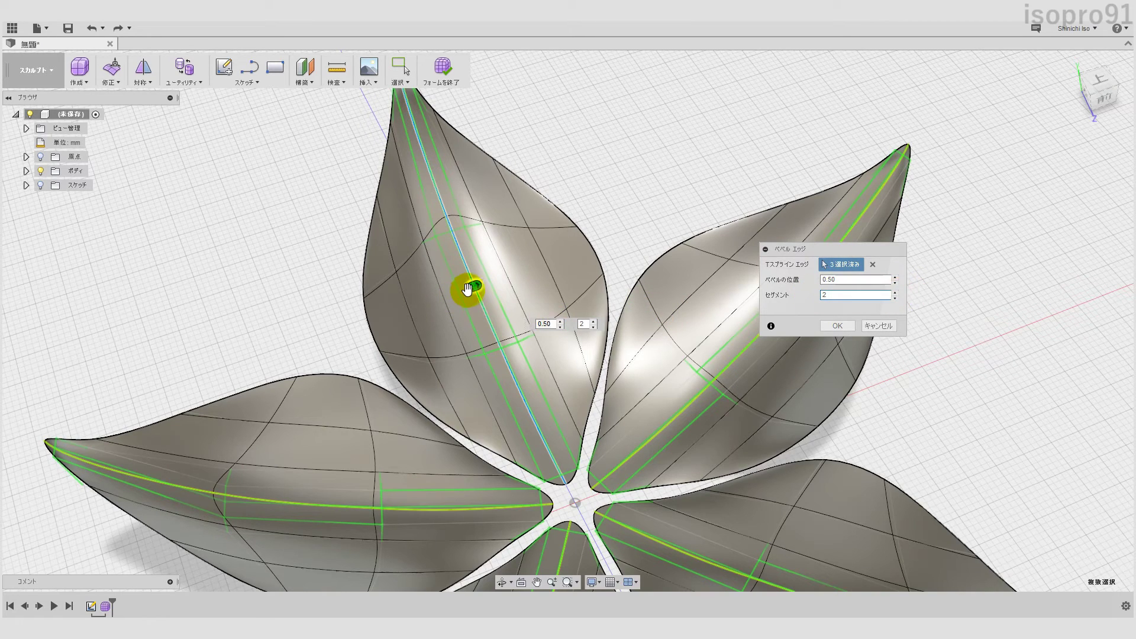
drag(469, 292, 490, 296)
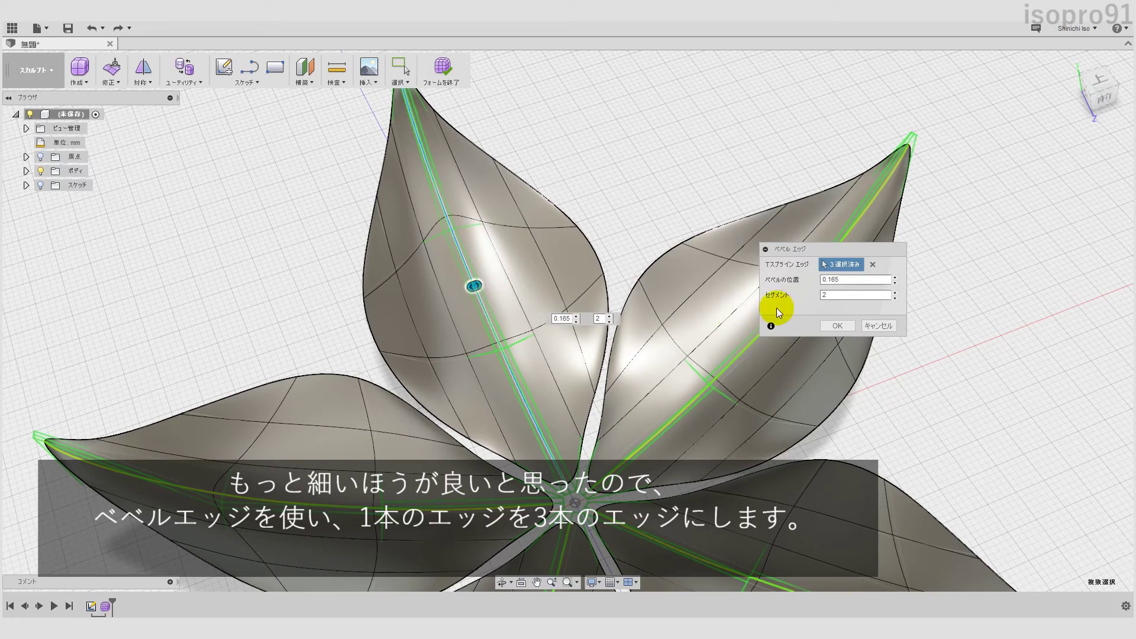
click(827, 325)
Step: In box display, select each petal's middle centre edge for Edit Form
shift+middle_drag(575, 328, 635, 195)
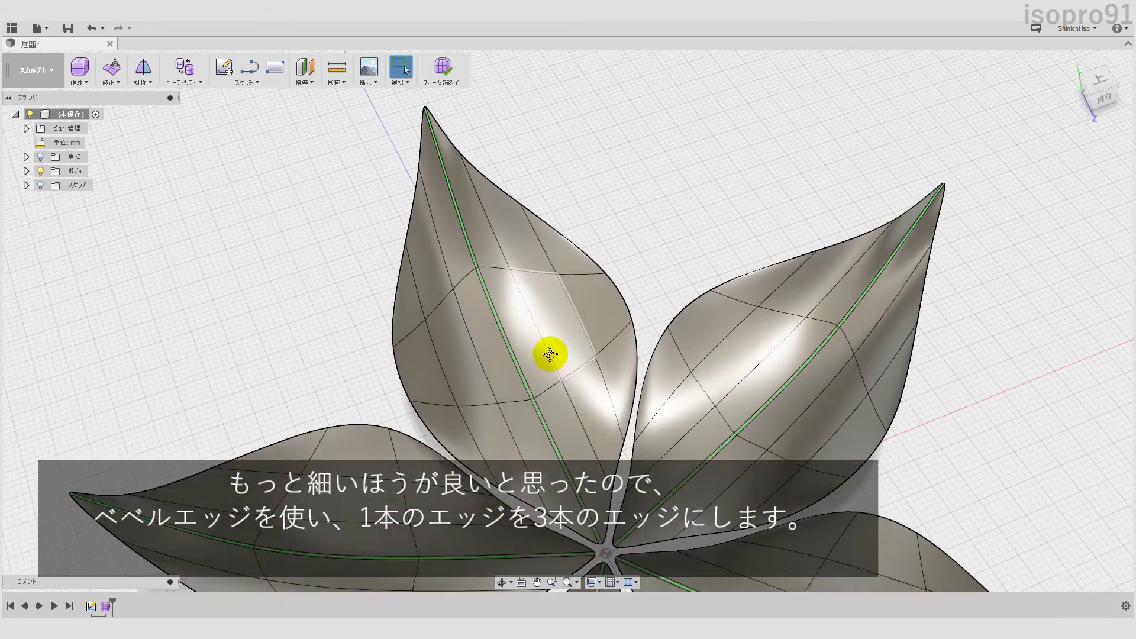
scroll(556, 357, up, 3)
key(alt+1)
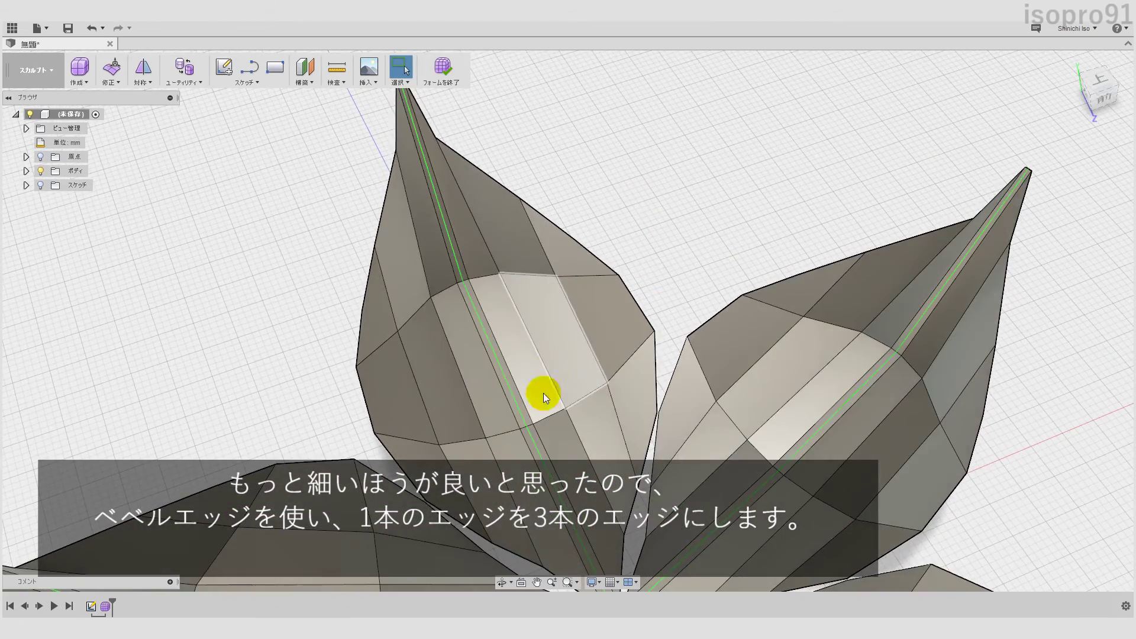
click(524, 416)
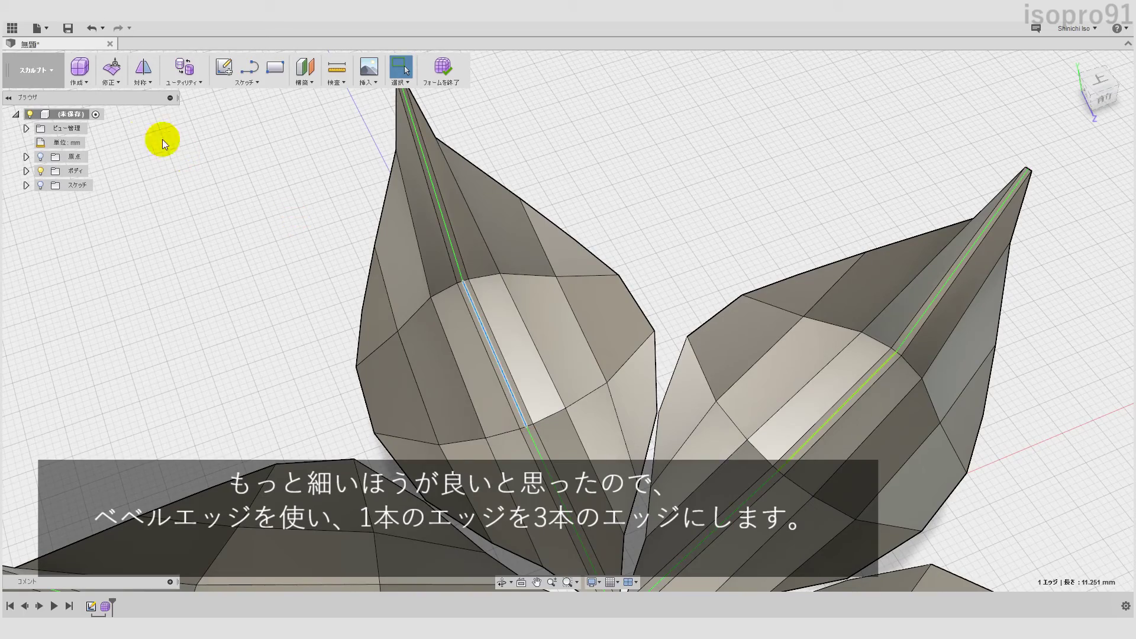
click(114, 68)
shift+middle_drag(397, 442, 421, 395)
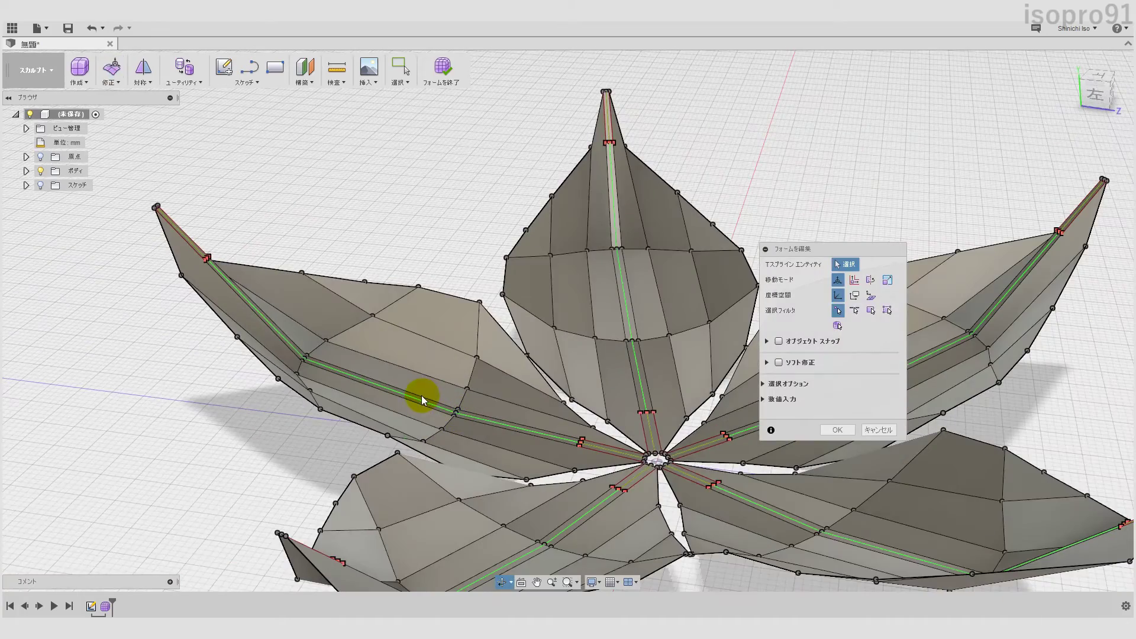
scroll(354, 368, up, 2)
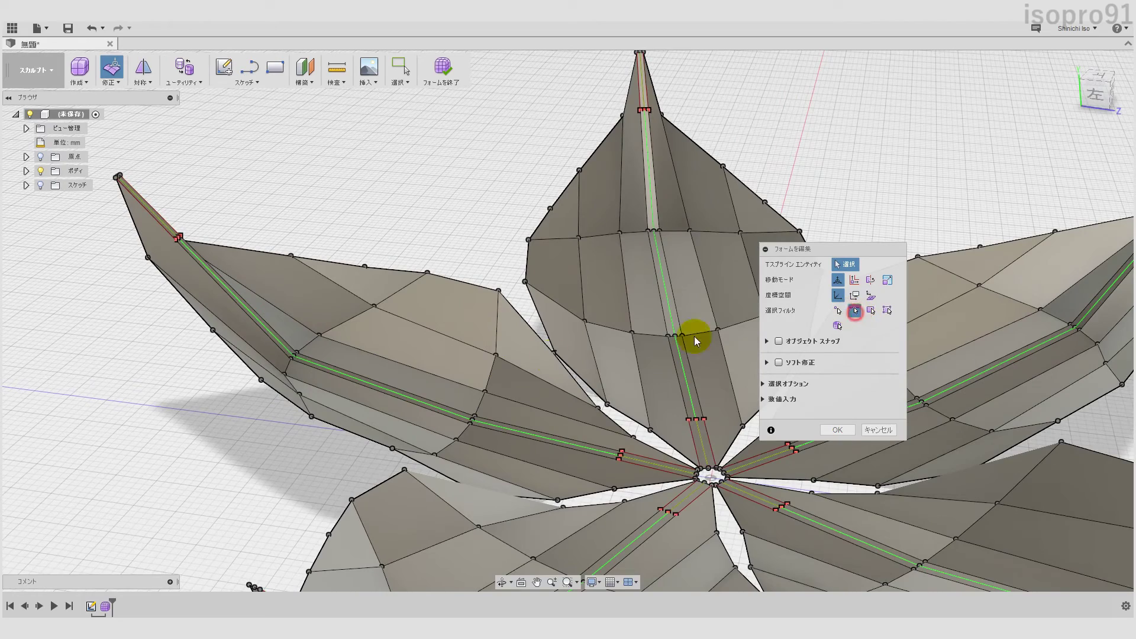
Step: Lift the middle centre edges about 0.5 mm into a thin ridge, commit, and restore smooth display
click(392, 388)
mouse_move(432, 414)
mouse_down()
mouse_move(391, 386)
mouse_move(401, 367)
mouse_up()
click(389, 387)
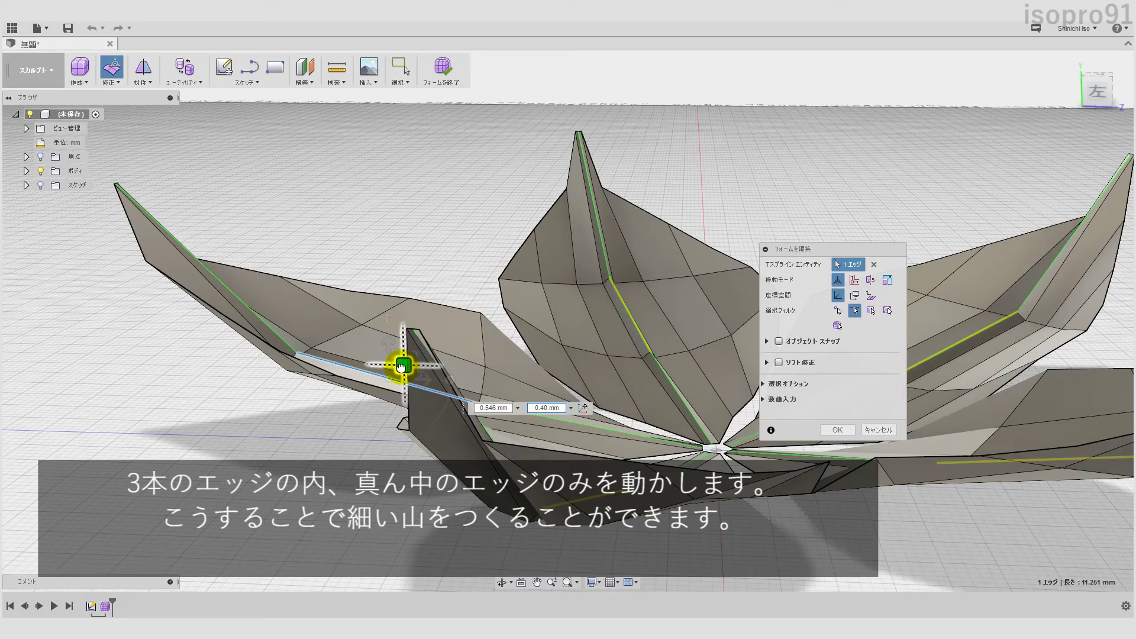
click(837, 426)
key(alt+3)
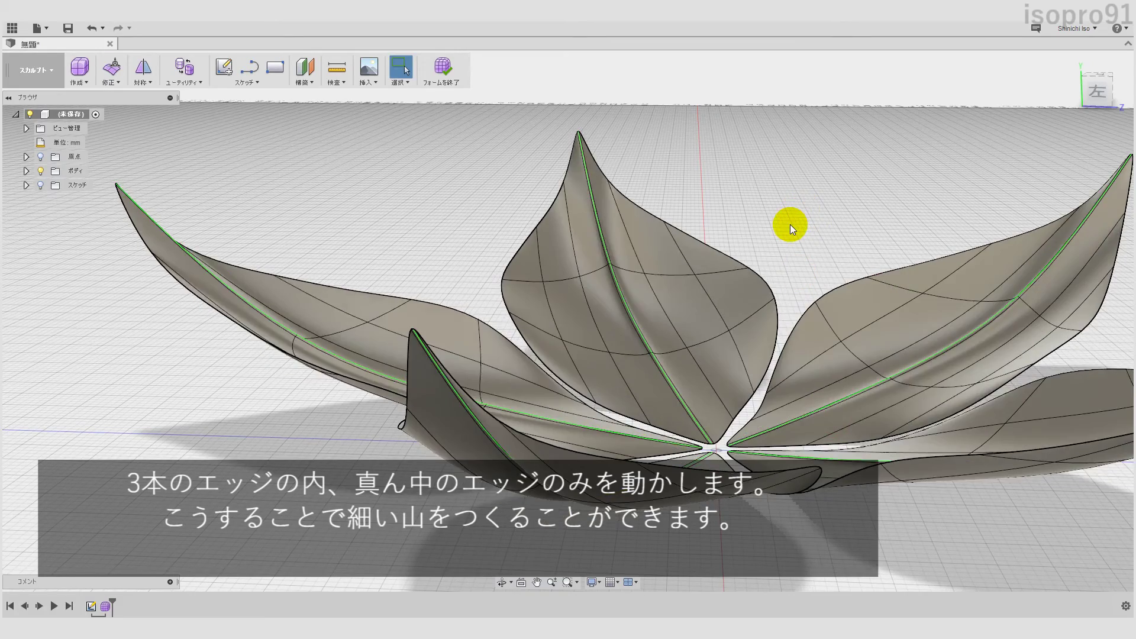
mouse_move(790, 225)
shift+middle_down()
mouse_move(723, 413)
mouse_move(713, 388)
mouse_move(667, 350)
shift+middle_up()
scroll(400, 317, up, 3)
scroll(388, 321, up, 2)
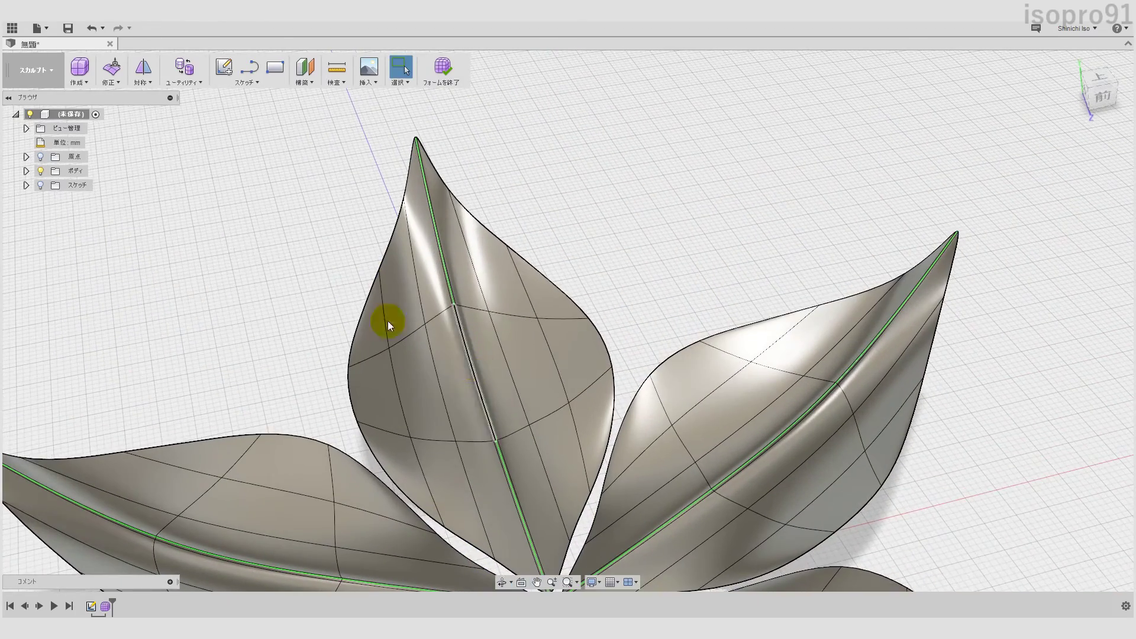
Step: Add a 2-segment bevel at position 0.152 to the three edges beside each petal's central ridge
click(123, 87)
click(123, 252)
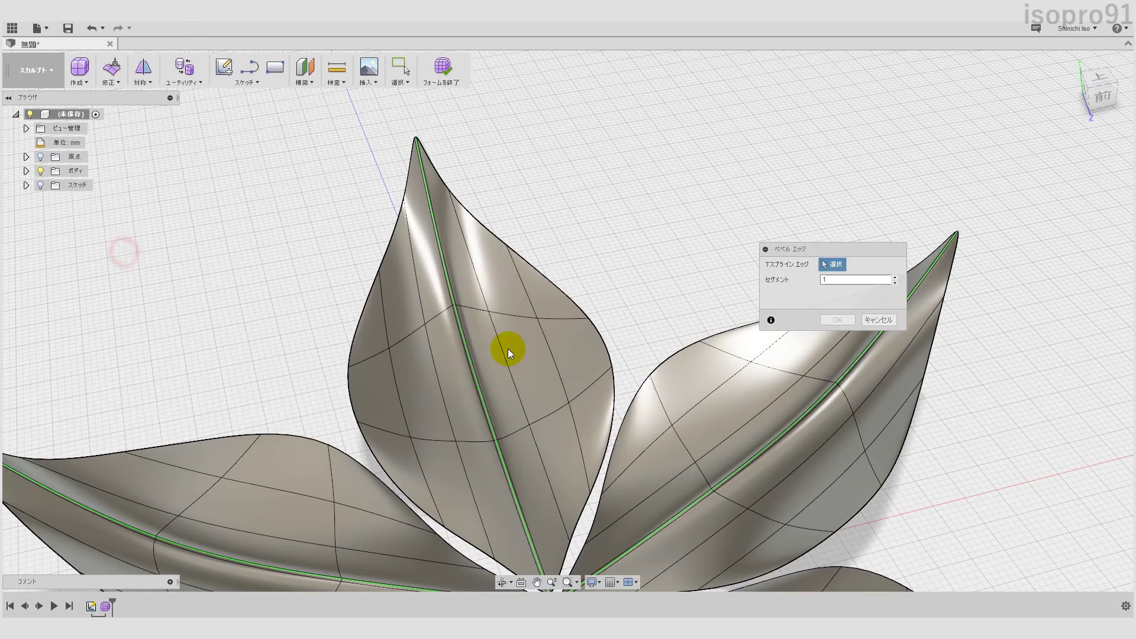
click(500, 355)
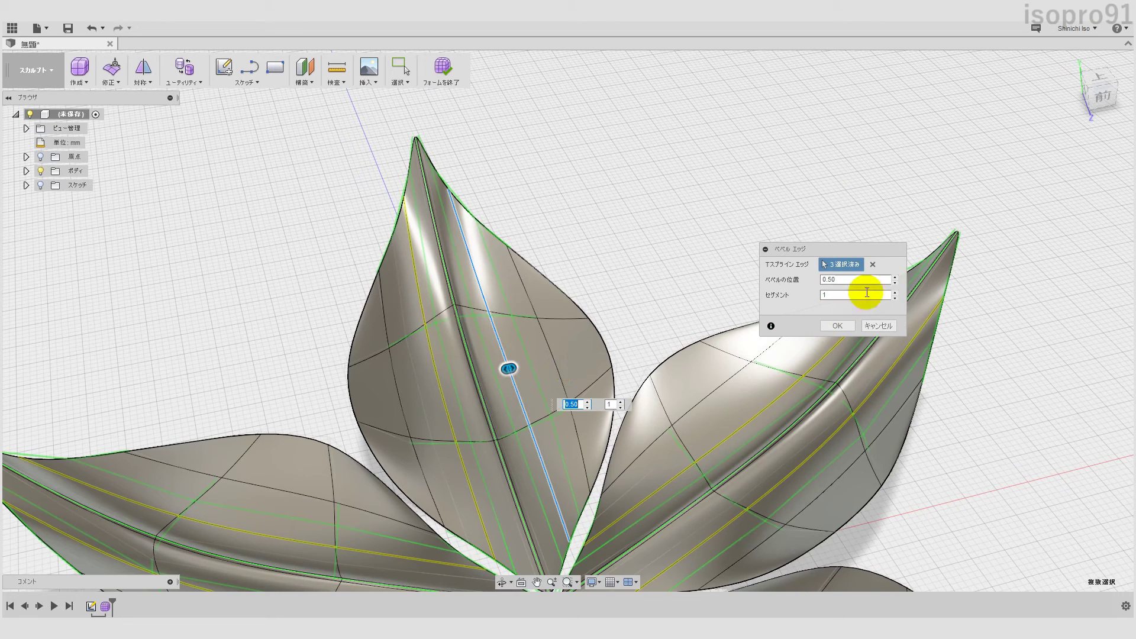
click(896, 292)
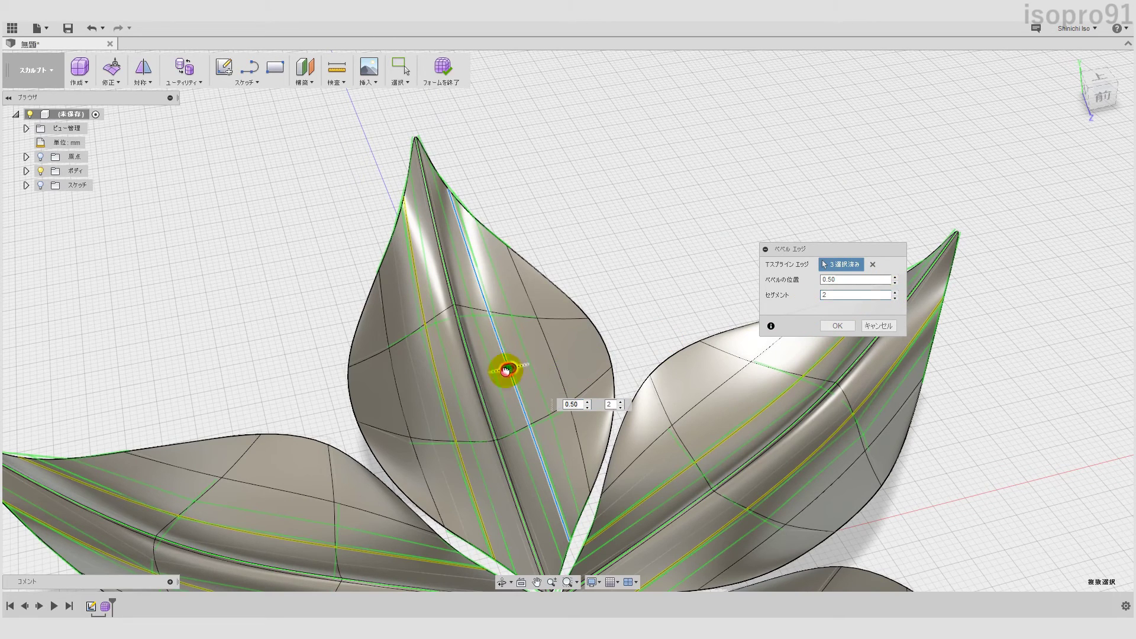
drag(506, 371, 530, 373)
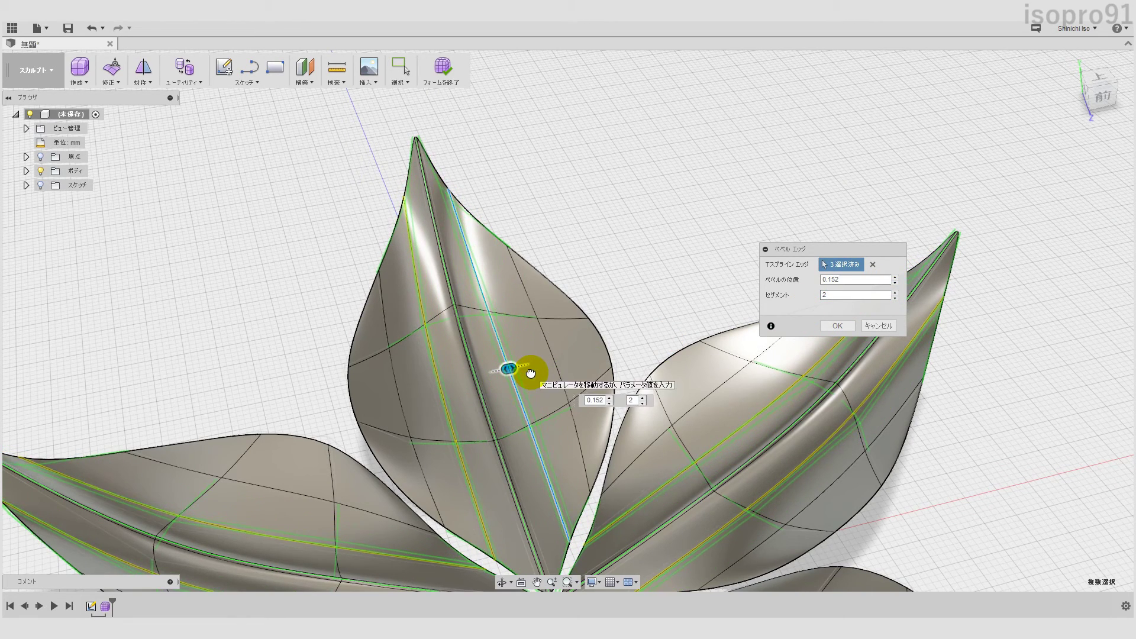
click(839, 324)
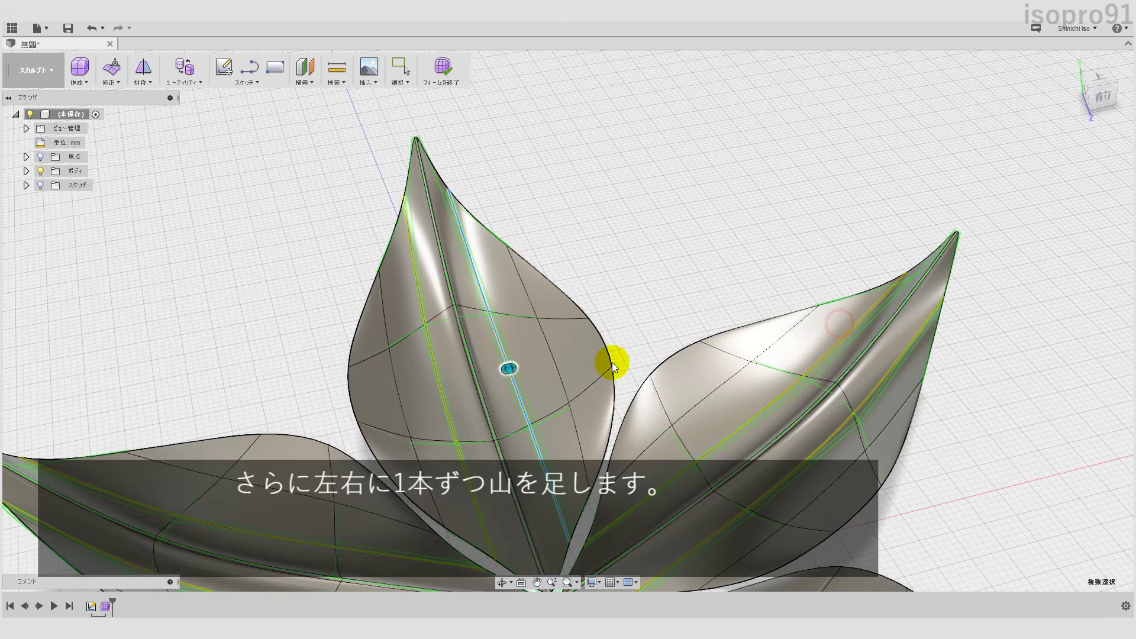
Step: Raise the upper petal's side edge about 0.25 mm to form a smaller side ridge
scroll(503, 378, up, 3)
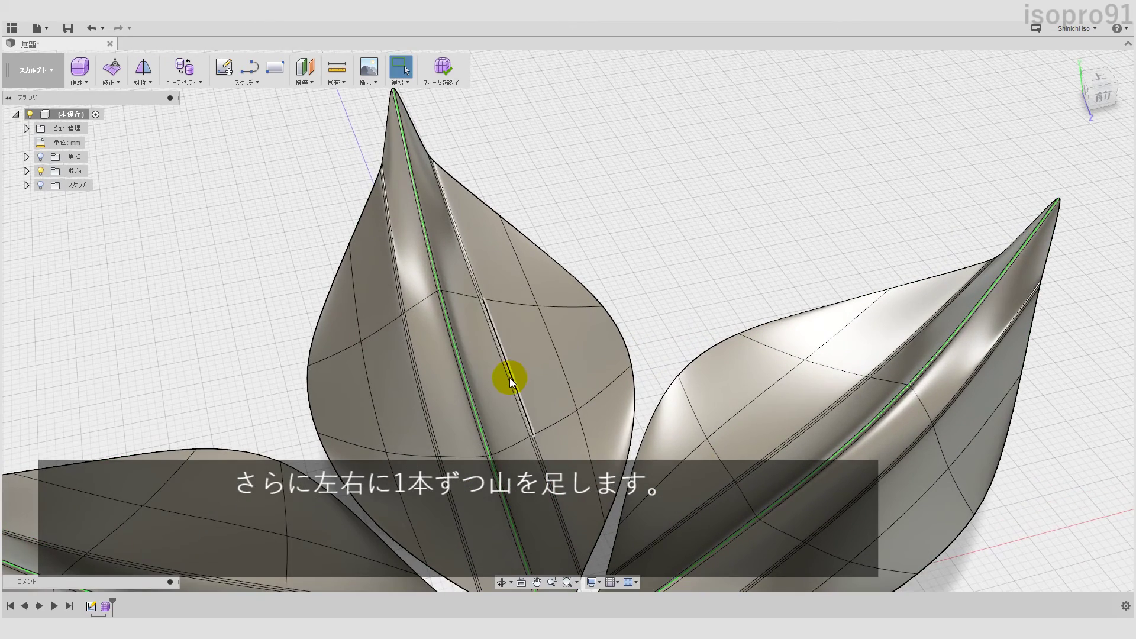
click(509, 378)
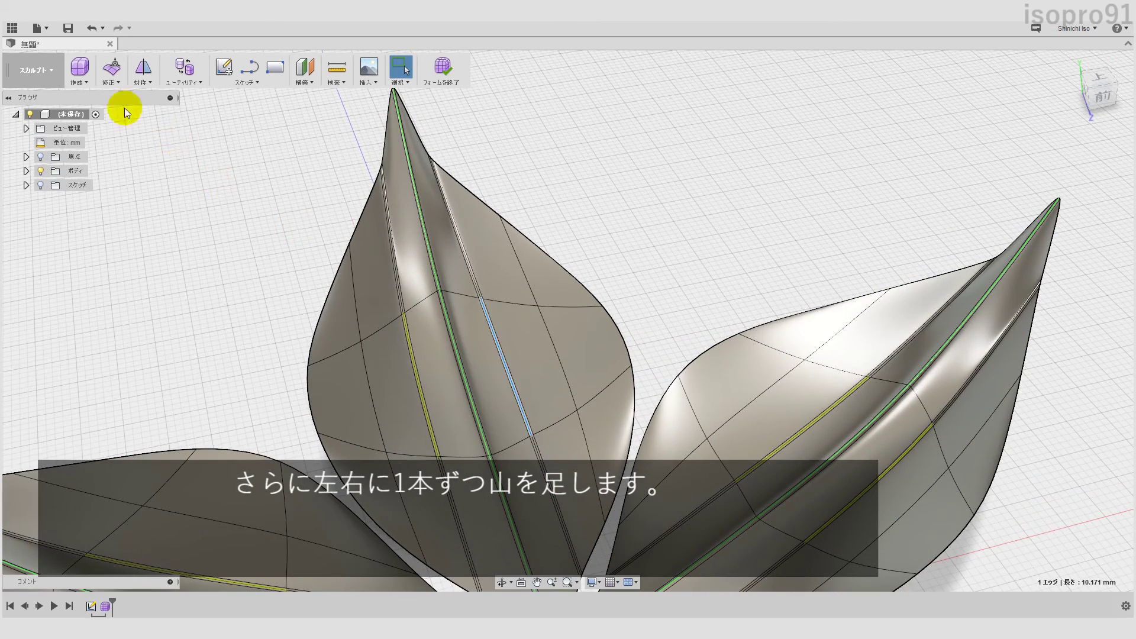
click(109, 70)
shift+middle_drag(437, 401, 477, 380)
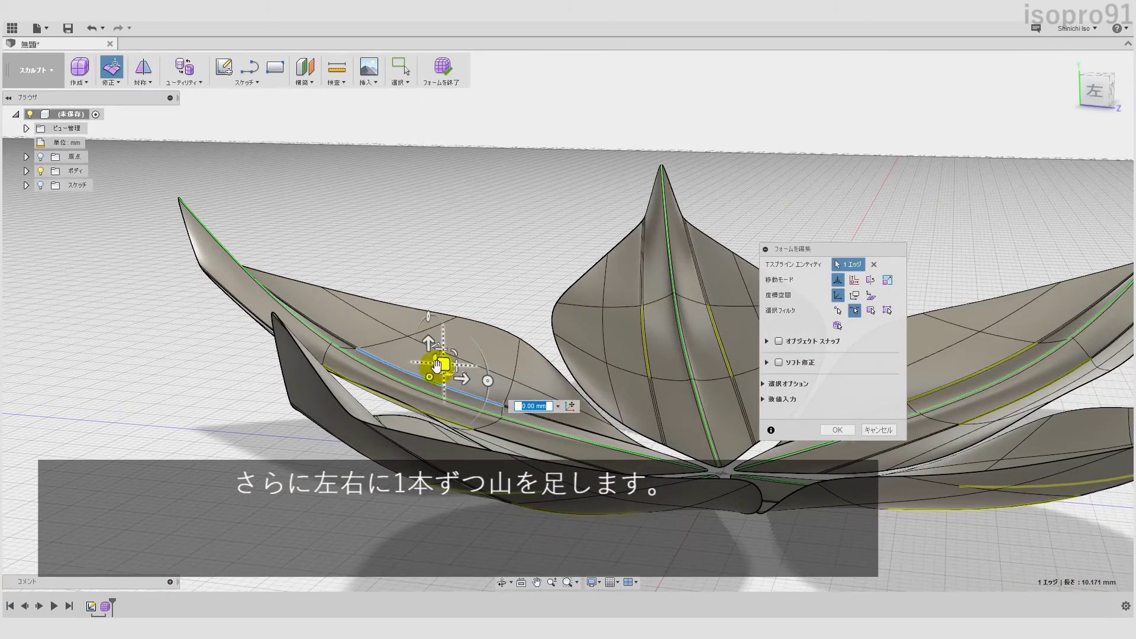
drag(445, 365, 447, 362)
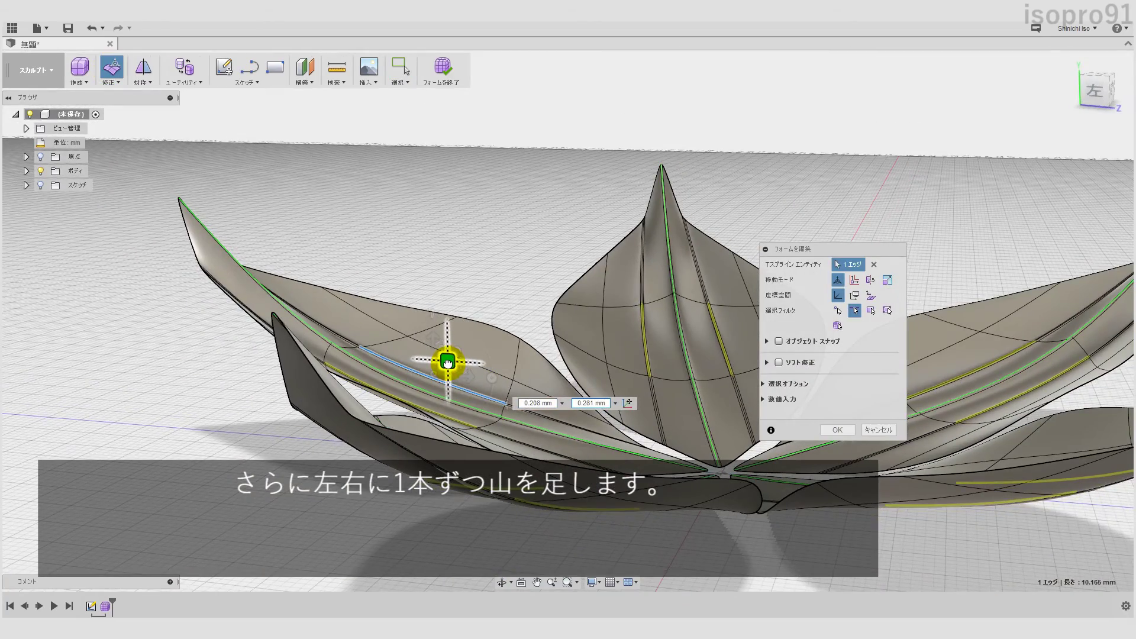
click(827, 426)
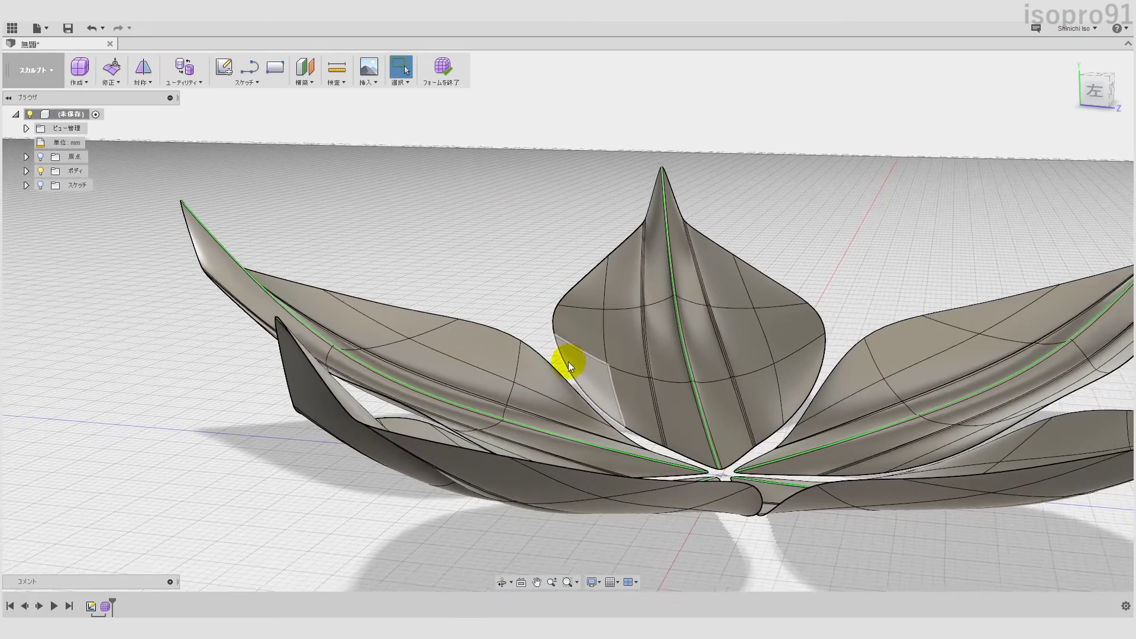
mouse_move(568, 361)
shift+middle_down()
mouse_move(574, 533)
mouse_move(605, 483)
shift+middle_up()
click(592, 582)
mouse_move(616, 474)
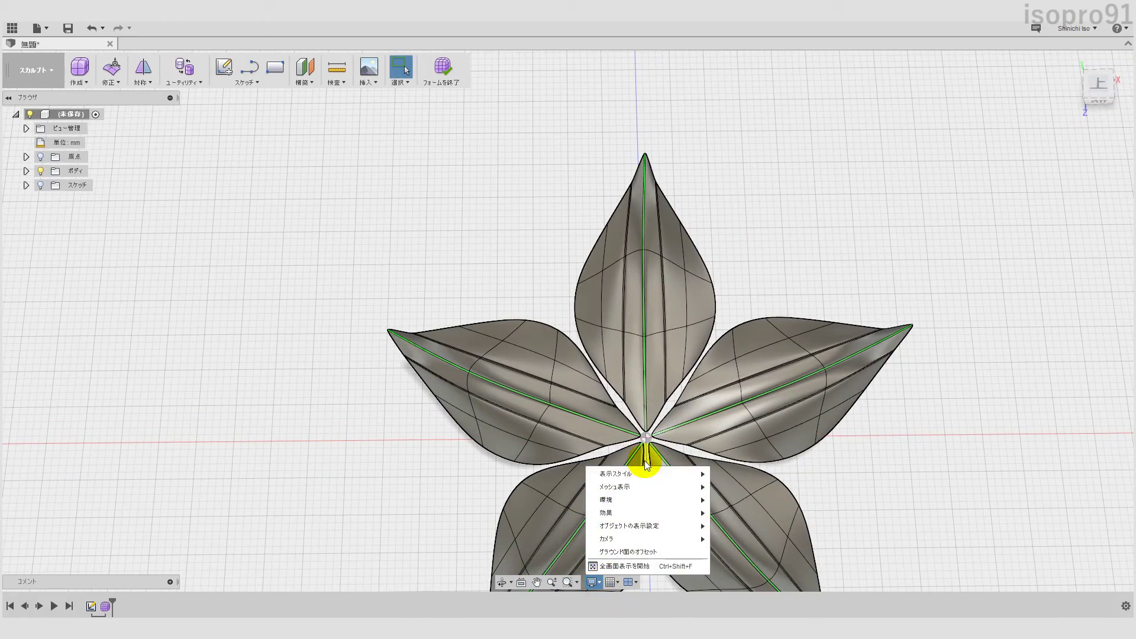
click(749, 478)
mouse_move(893, 474)
shift+middle_down()
mouse_move(974, 474)
mouse_move(933, 500)
mouse_move(760, 464)
mouse_move(745, 440)
shift+middle_up()
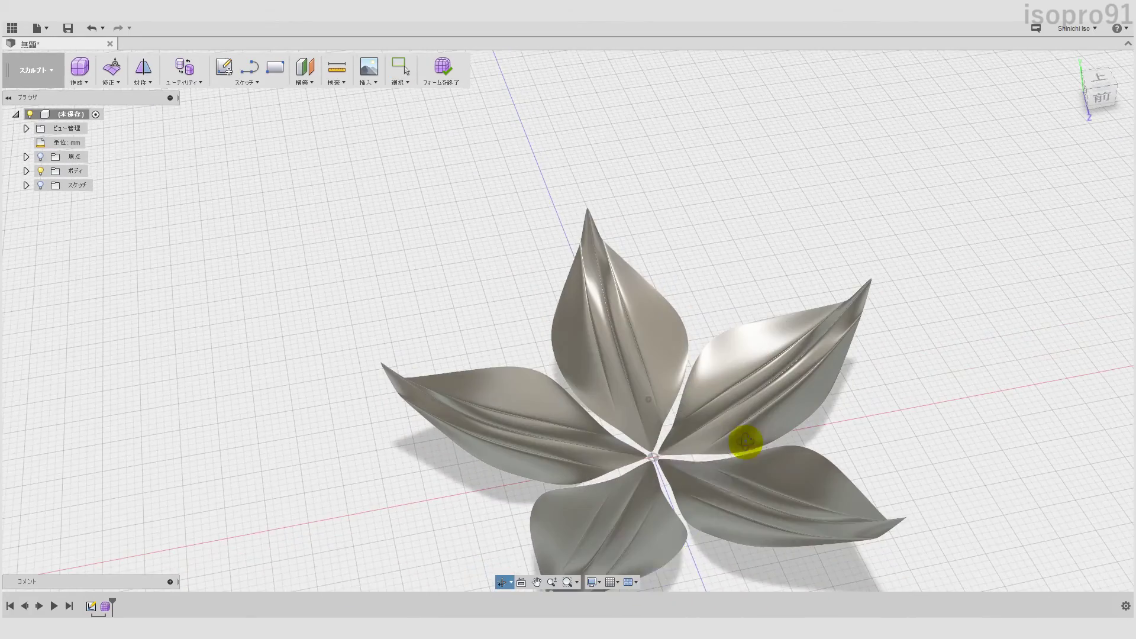
click(591, 582)
click(735, 478)
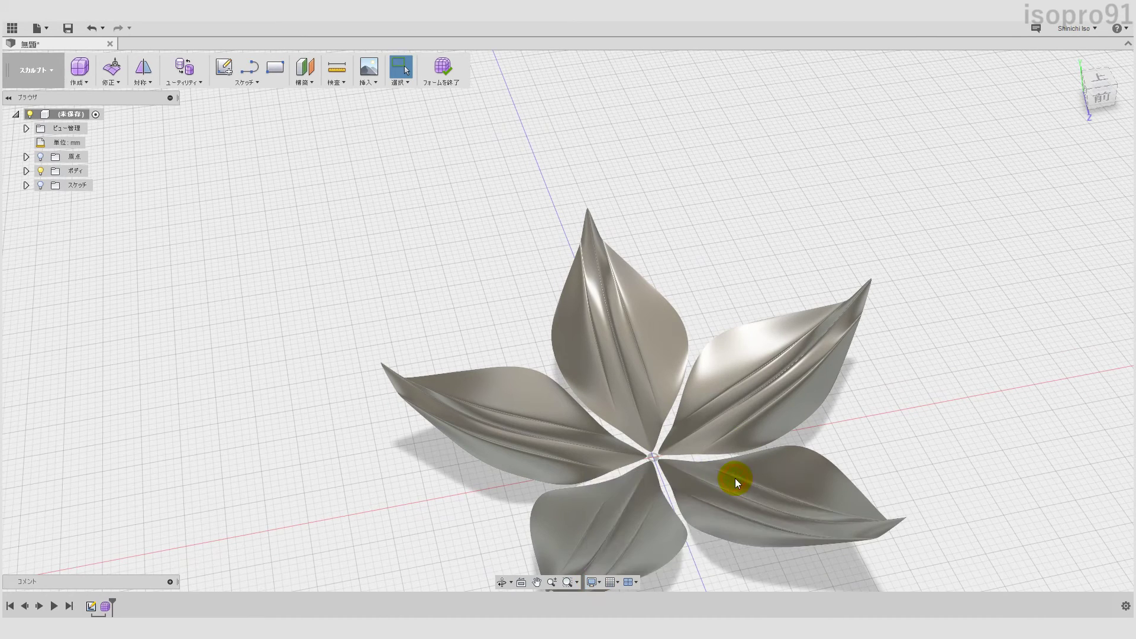
click(597, 584)
mouse_move(639, 474)
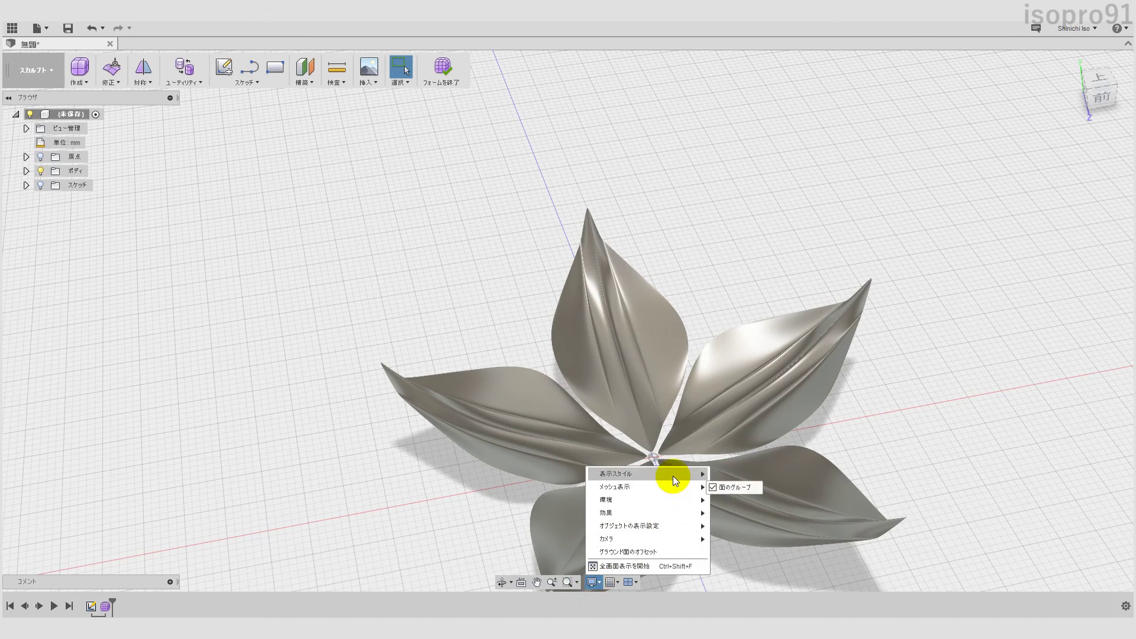
click(747, 502)
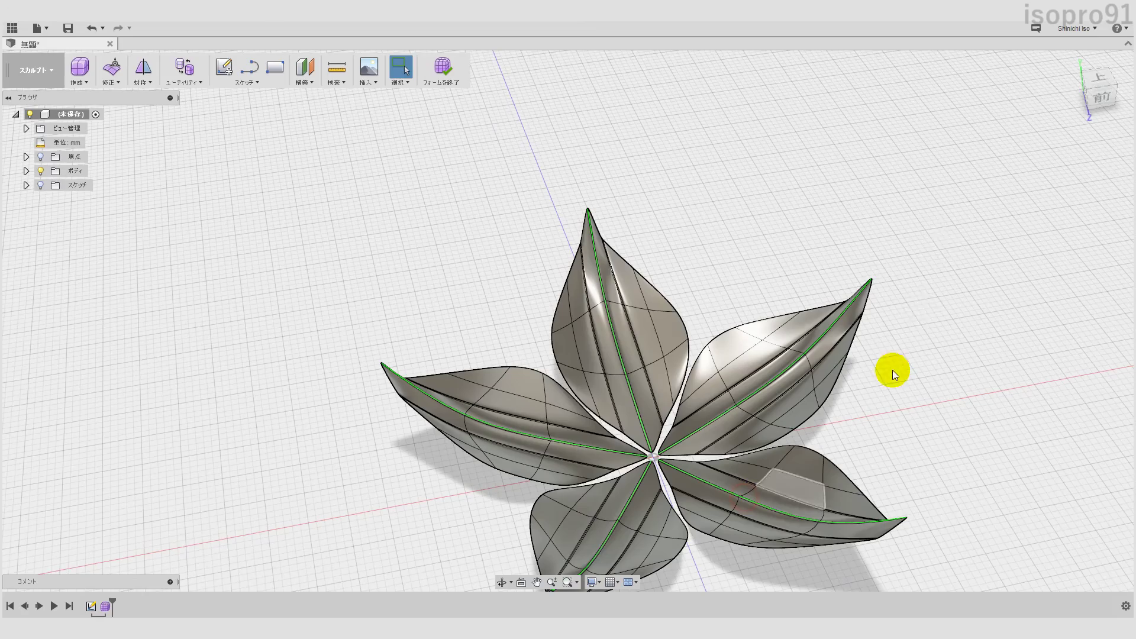
click(1097, 77)
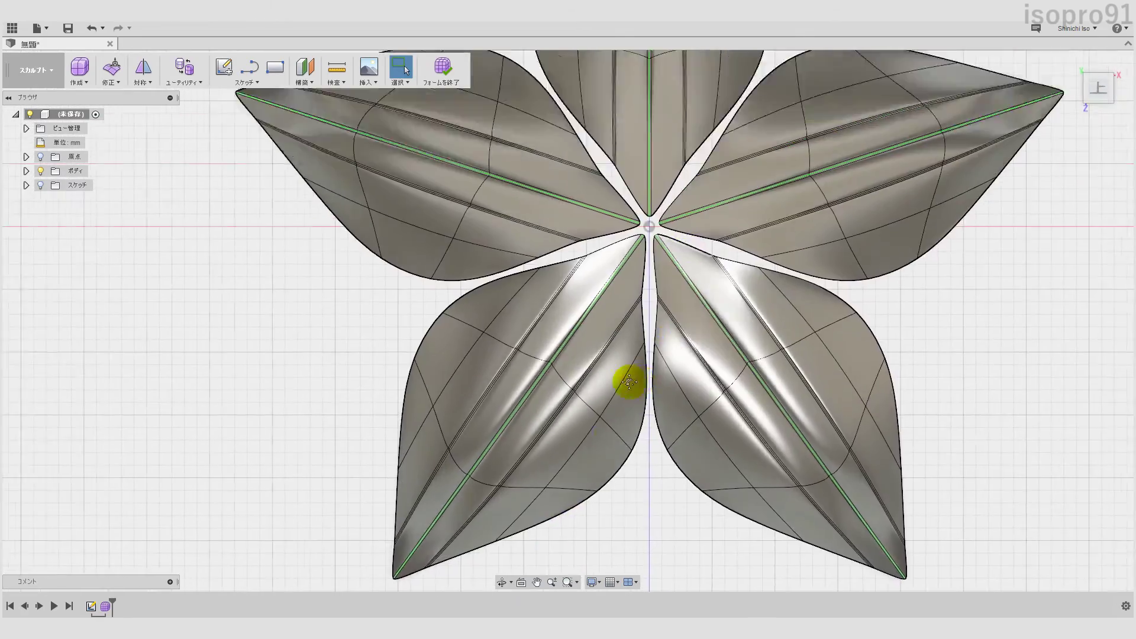
scroll(565, 257, up, 2)
scroll(546, 274, up, 3)
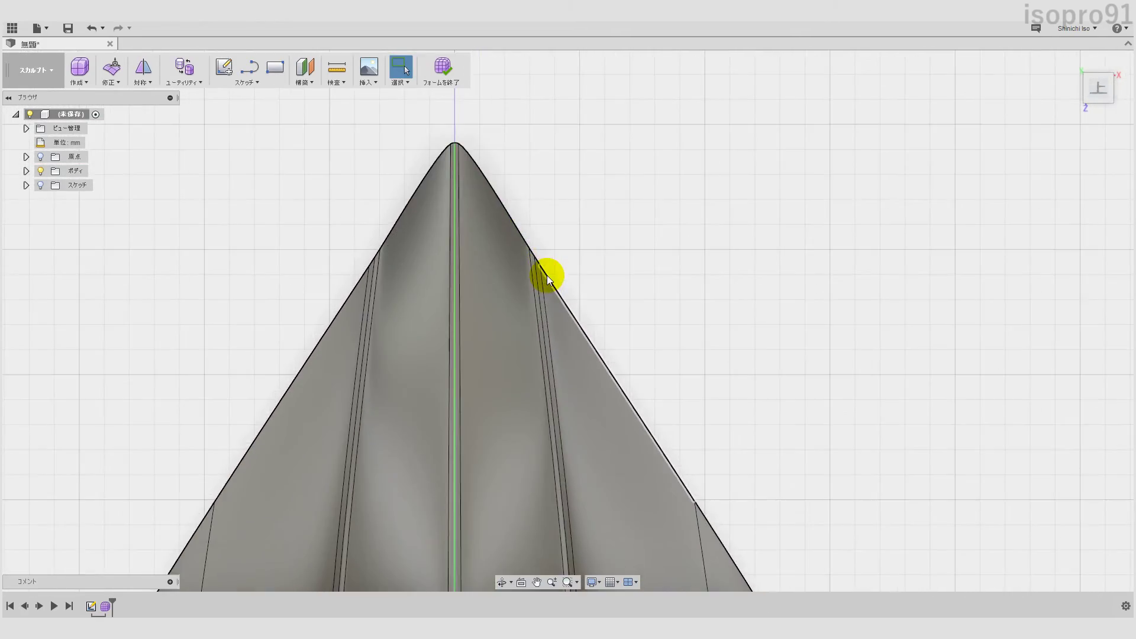
scroll(598, 355, down, 5)
scroll(654, 383, down, 3)
mouse_move(655, 383)
shift+middle_down()
mouse_move(672, 362)
mouse_move(735, 359)
mouse_move(642, 435)
shift+middle_up()
scroll(542, 425, down, 2)
Step: Start Edit Form and zoom in on one petal's tip
scroll(596, 428, up, 2)
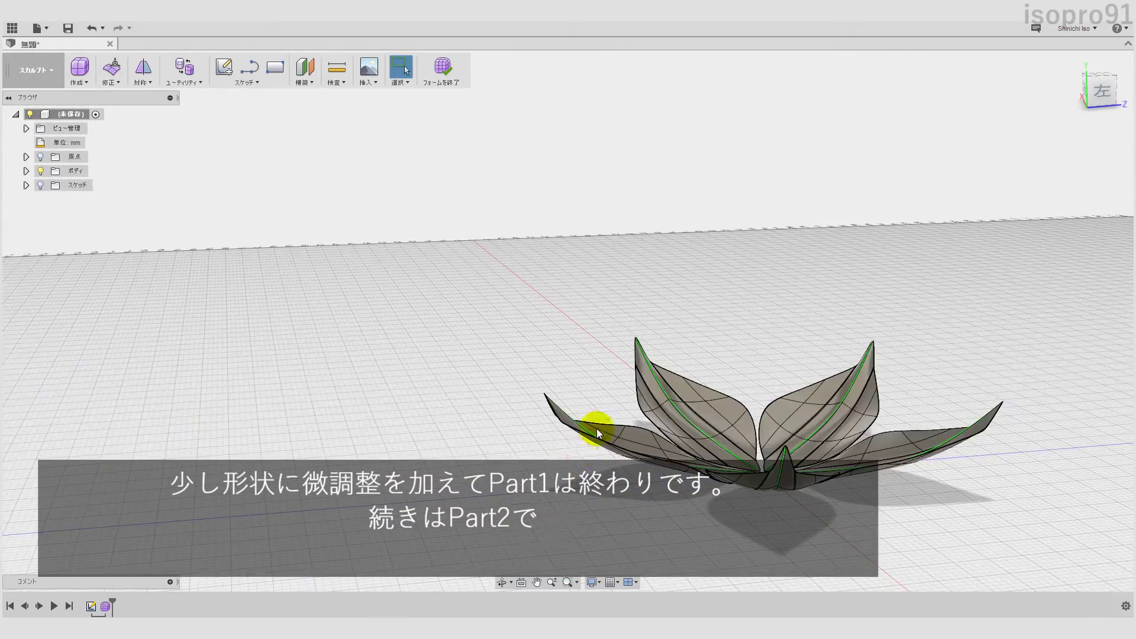
scroll(570, 427, up, 3)
scroll(570, 427, up, 2)
click(114, 66)
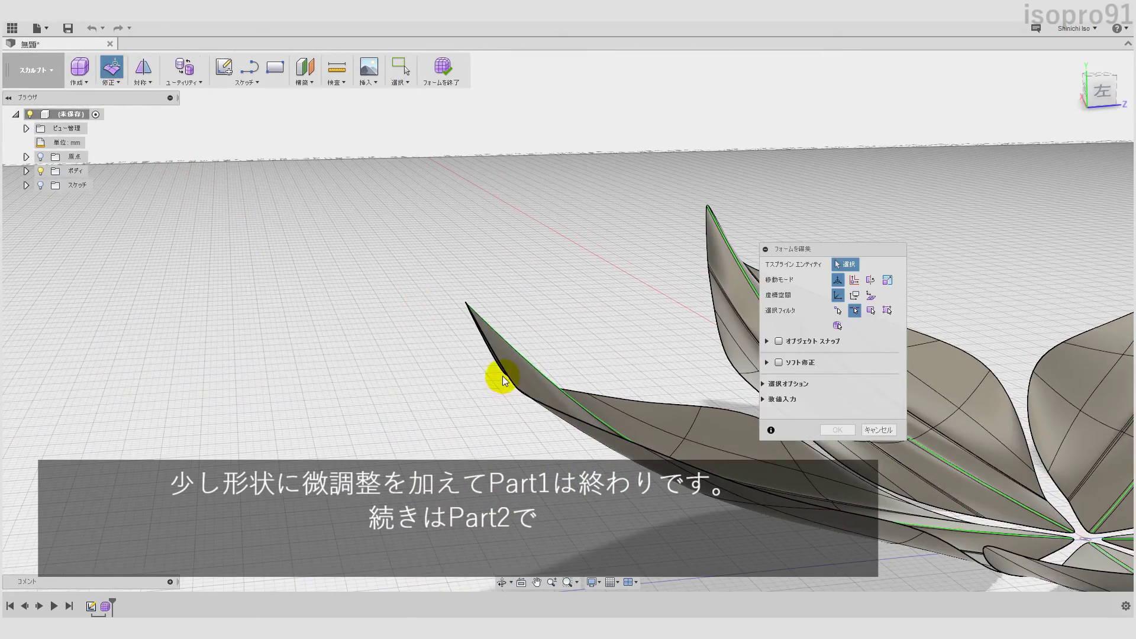
mouse_move(497, 375)
shift+middle_down()
mouse_move(743, 355)
mouse_move(482, 453)
shift+middle_up()
scroll(543, 421, up, 2)
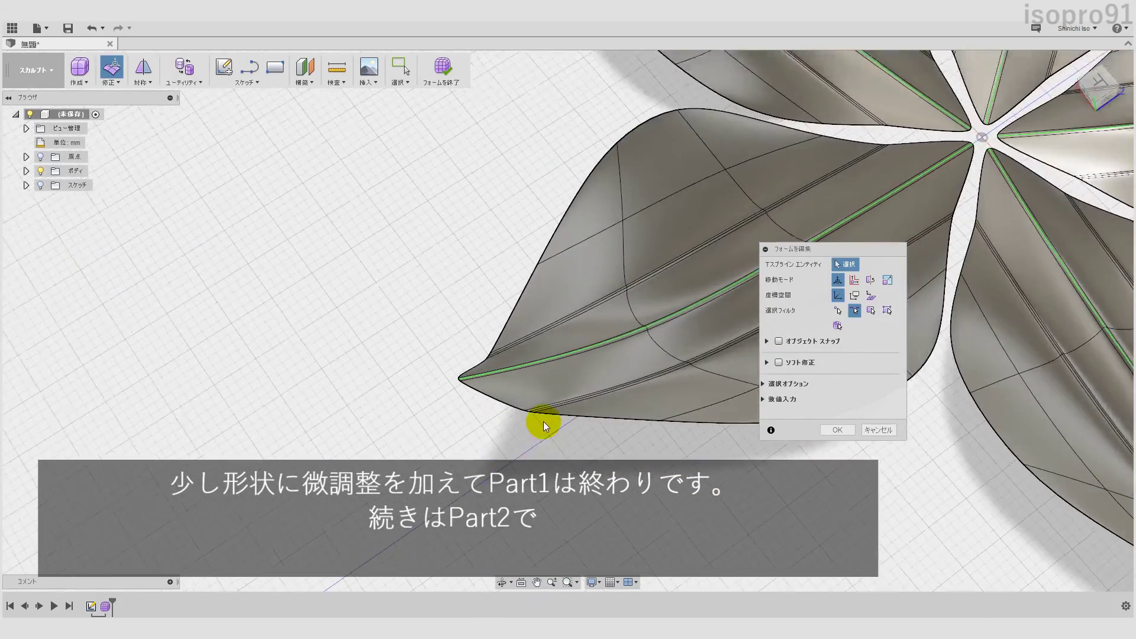
scroll(531, 413, up, 2)
scroll(521, 405, up, 2)
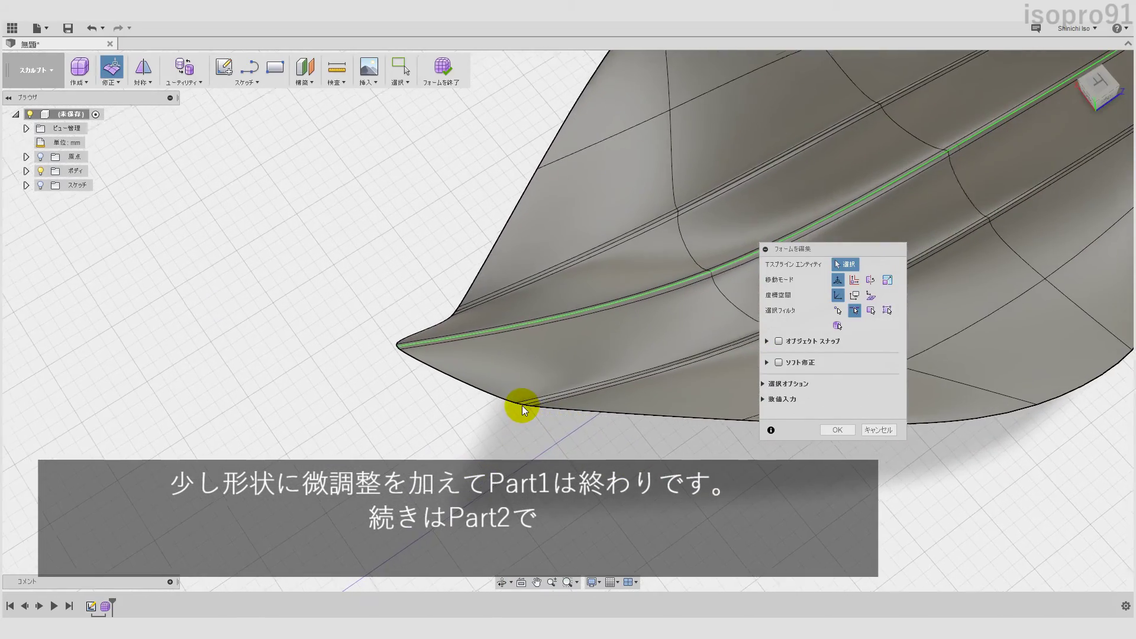
scroll(522, 406, up, 2)
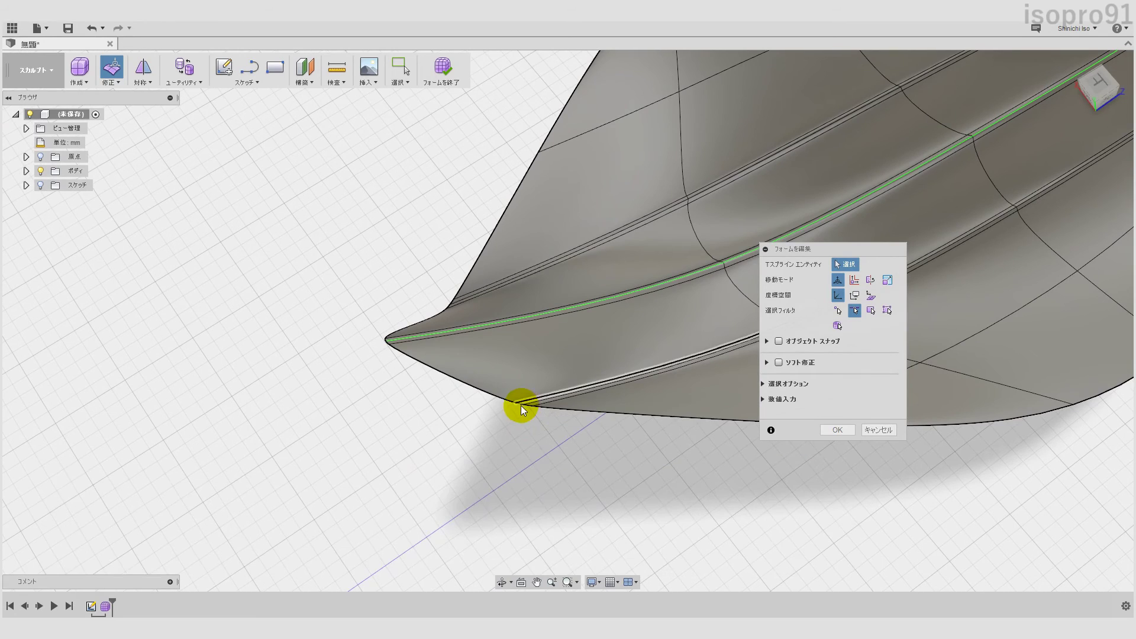
Step: In box display, adjust the petal's two tip edges into a rounded tip, commit, and restore smooth display
key(alt+1)
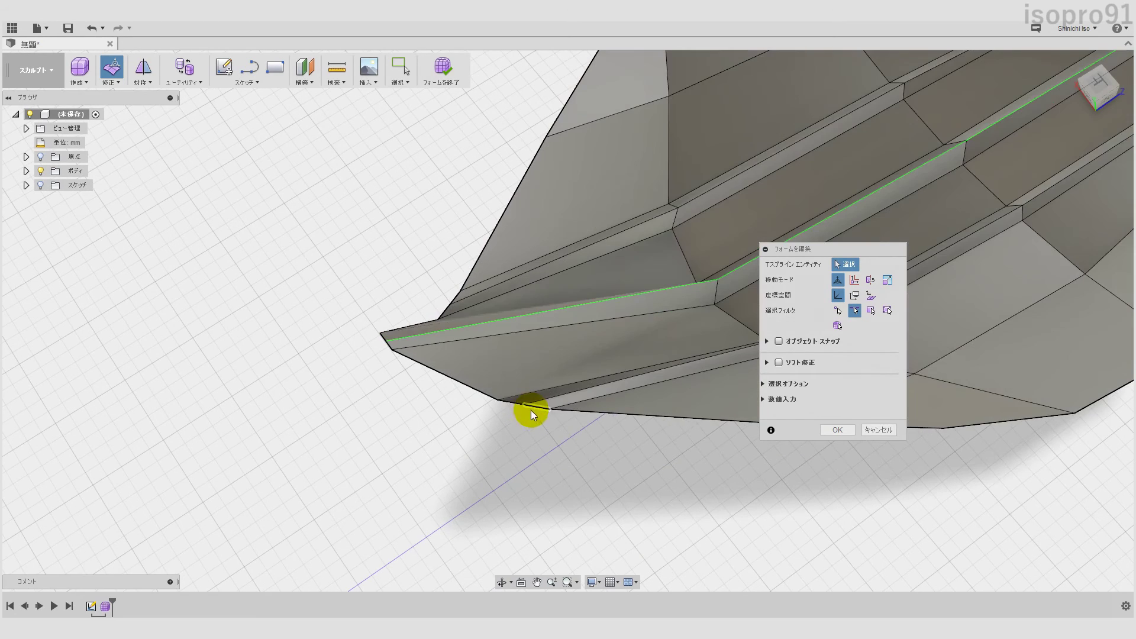
click(527, 408)
shift+click(534, 412)
scroll(579, 451, down, 3)
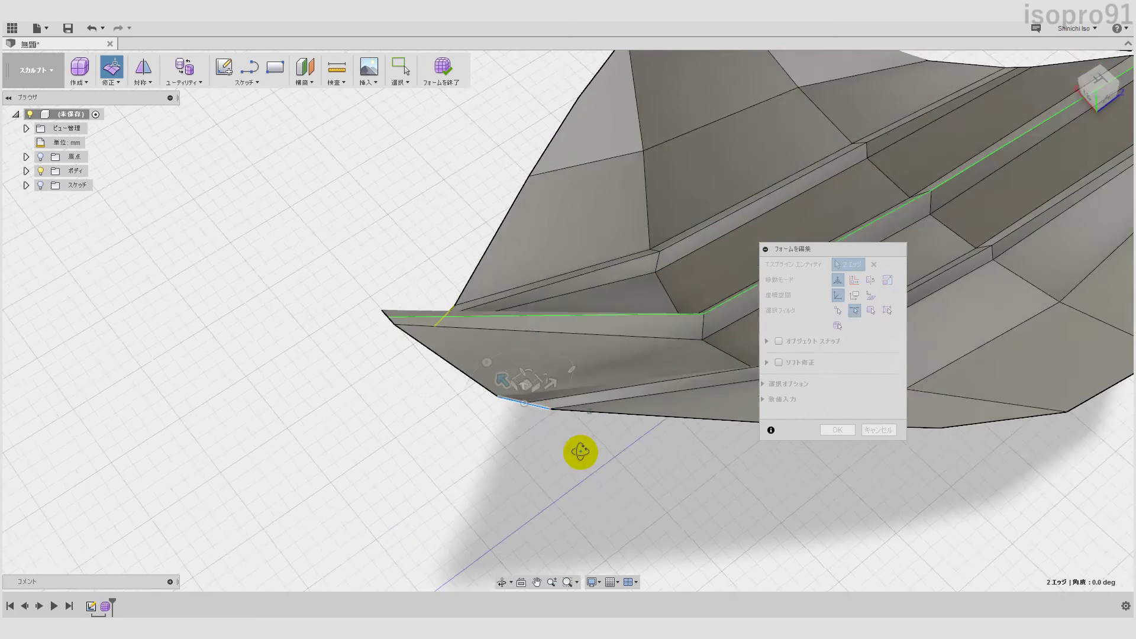
shift+middle_drag(579, 451, 608, 436)
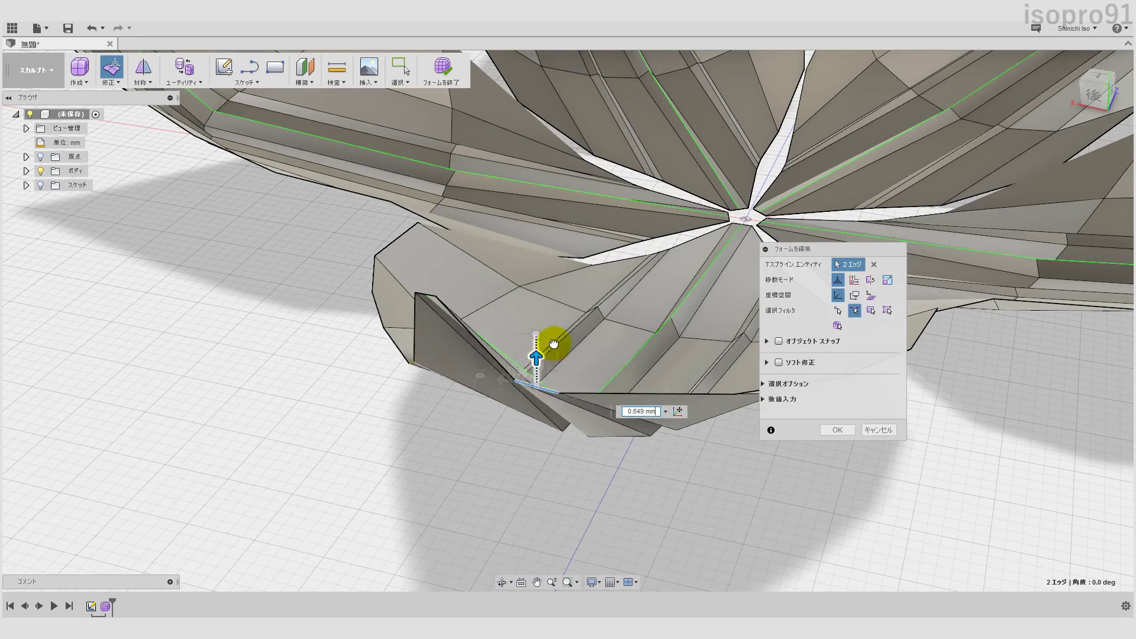
shift+middle_drag(540, 380, 614, 434)
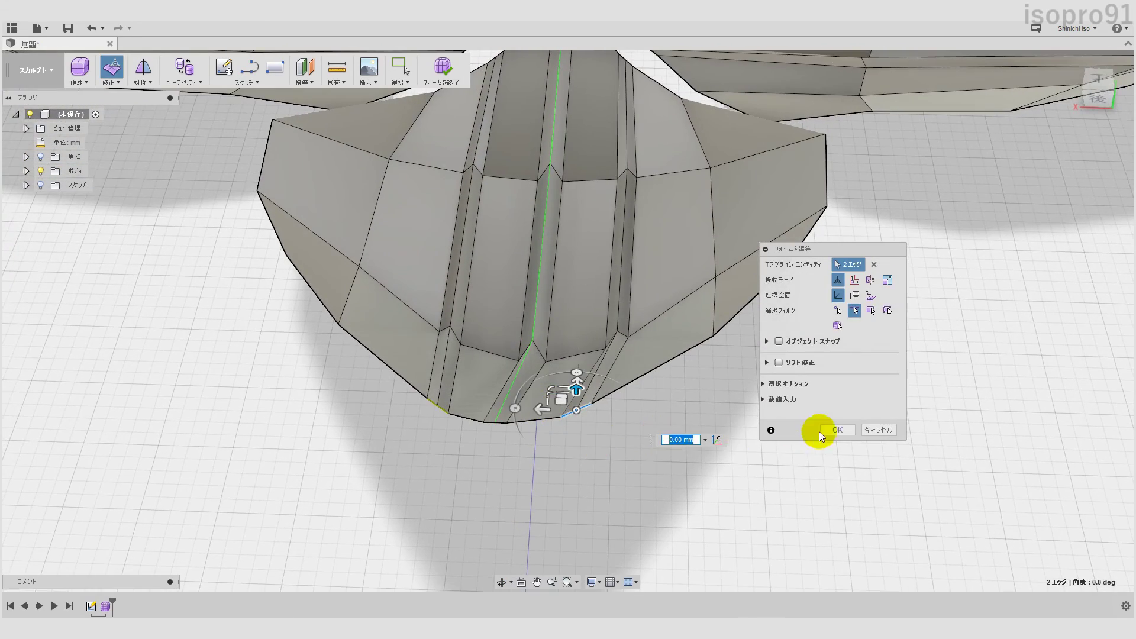
click(759, 449)
key(alt+3)
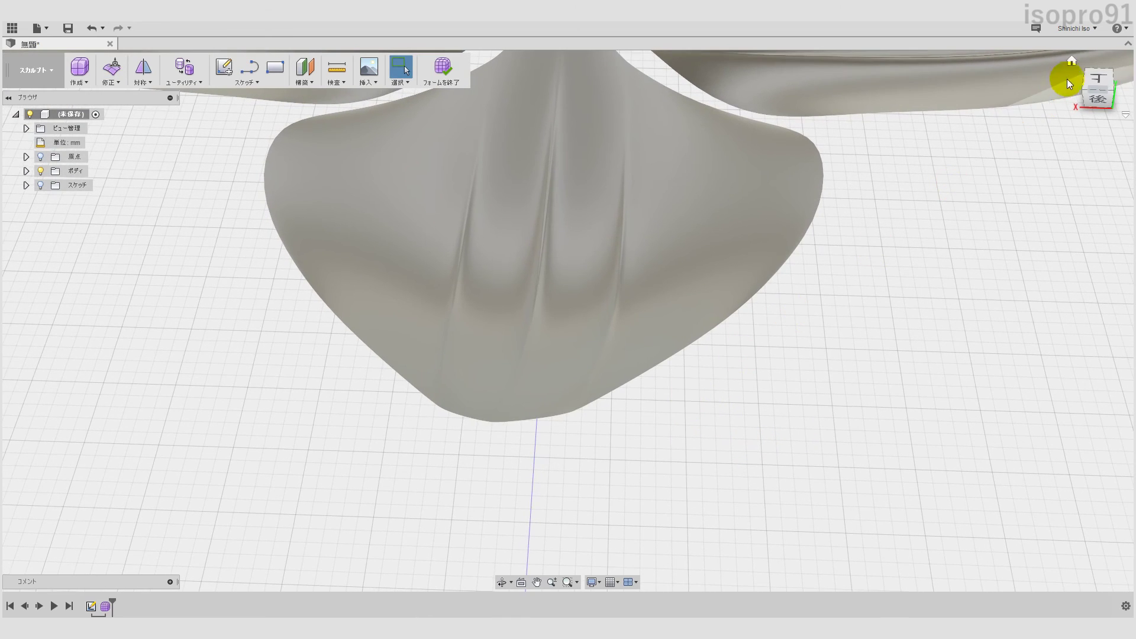
click(1072, 60)
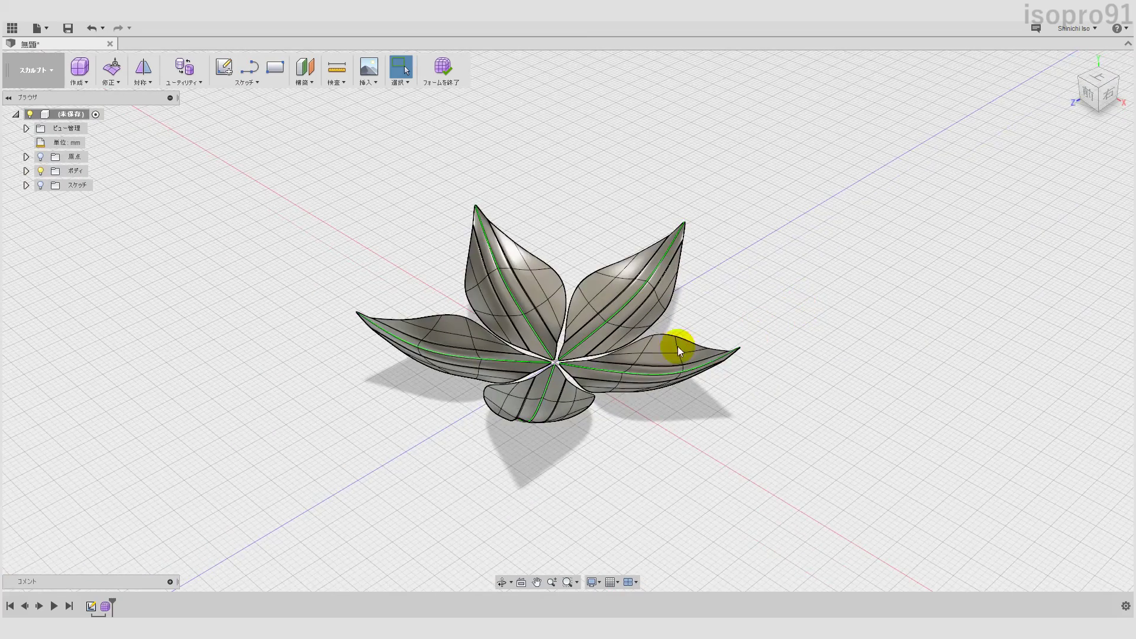
mouse_move(676, 346)
shift+middle_down()
mouse_move(644, 444)
mouse_move(630, 386)
shift+middle_up()
scroll(603, 362, up, 3)
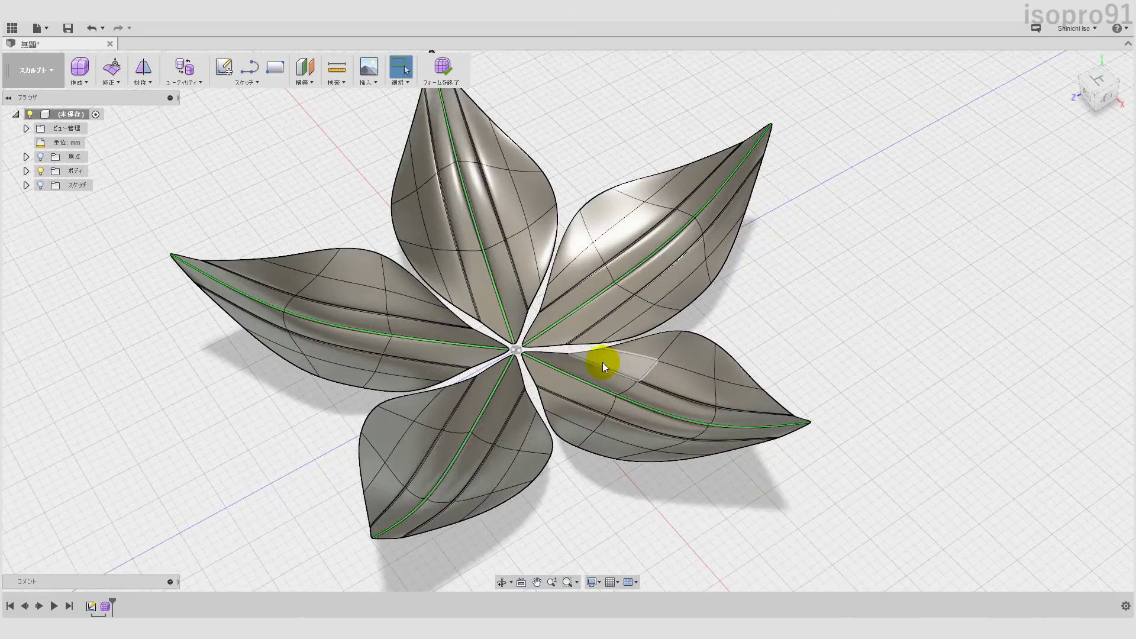
scroll(603, 362, up, 3)
mouse_move(426, 350)
middle_down()
mouse_move(507, 329)
mouse_move(513, 353)
middle_up()
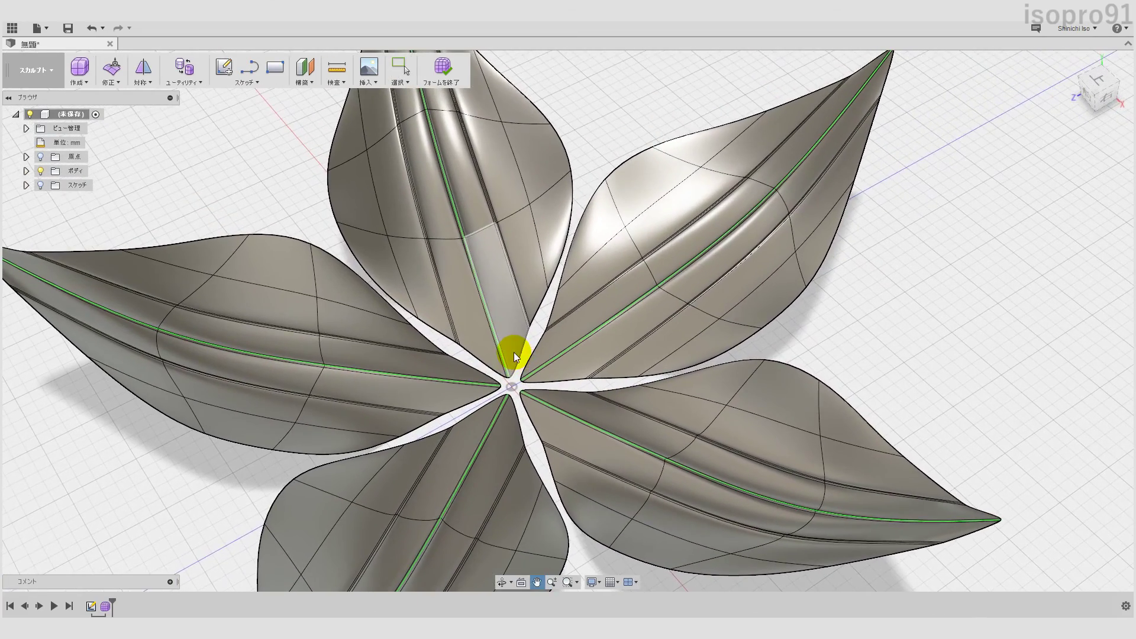